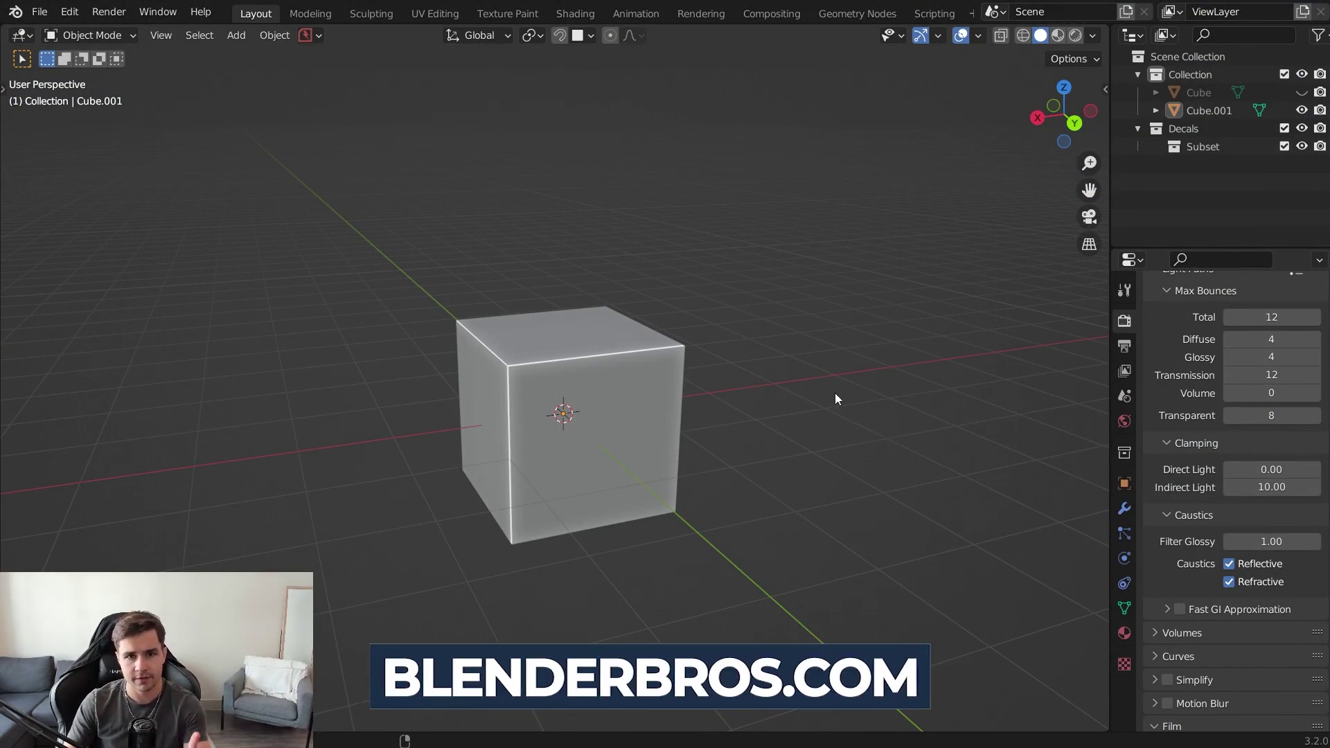
# - Search the add-on preferences for "bool" to check whether the Bool Tool add-on is enabled, and close the preferences
pyautogui.click(70, 12)
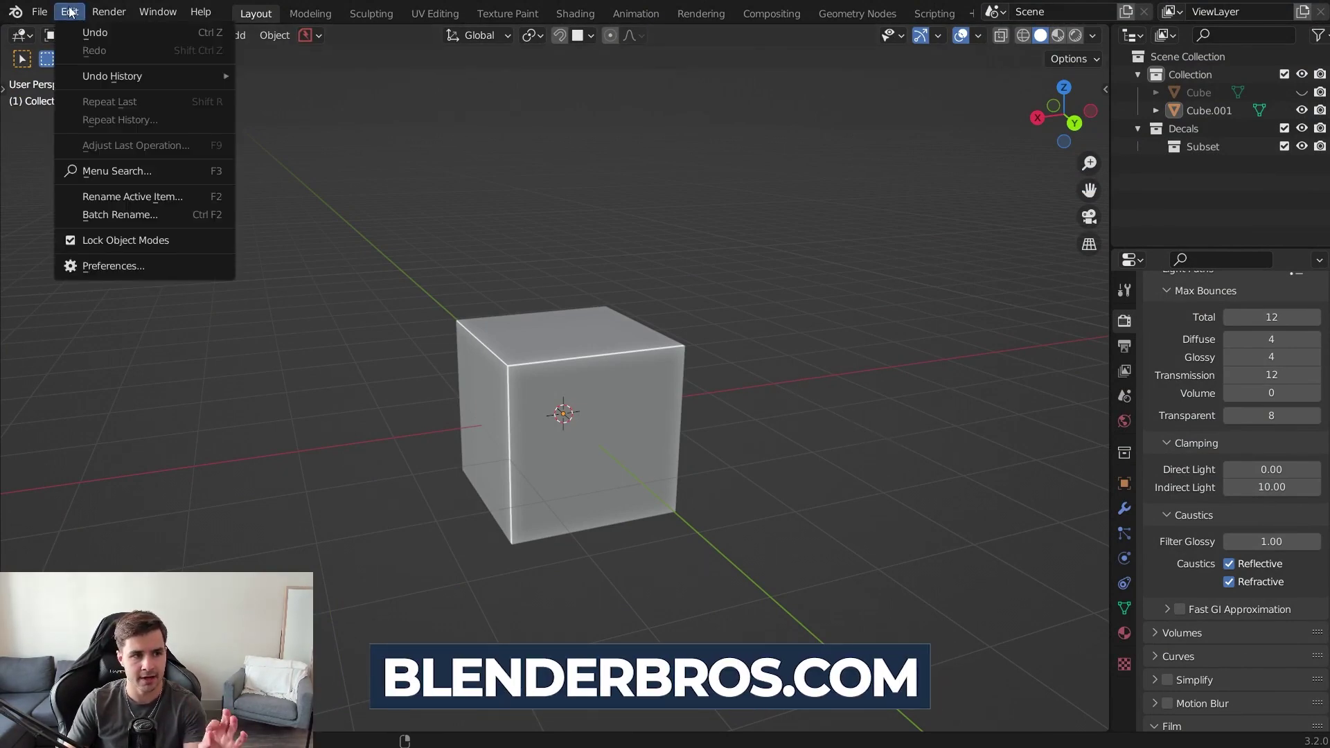
pyautogui.click(98, 264)
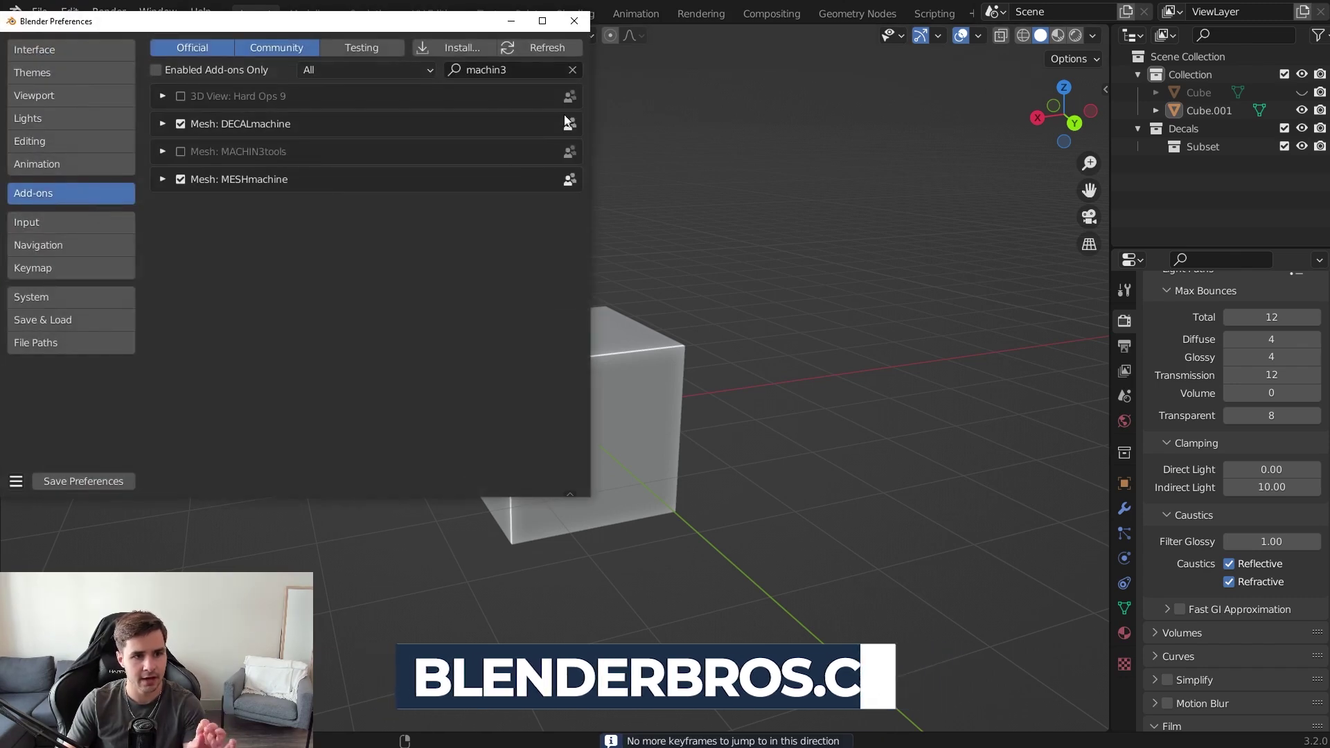
pyautogui.click(535, 69)
pyautogui.press('BackSpace')
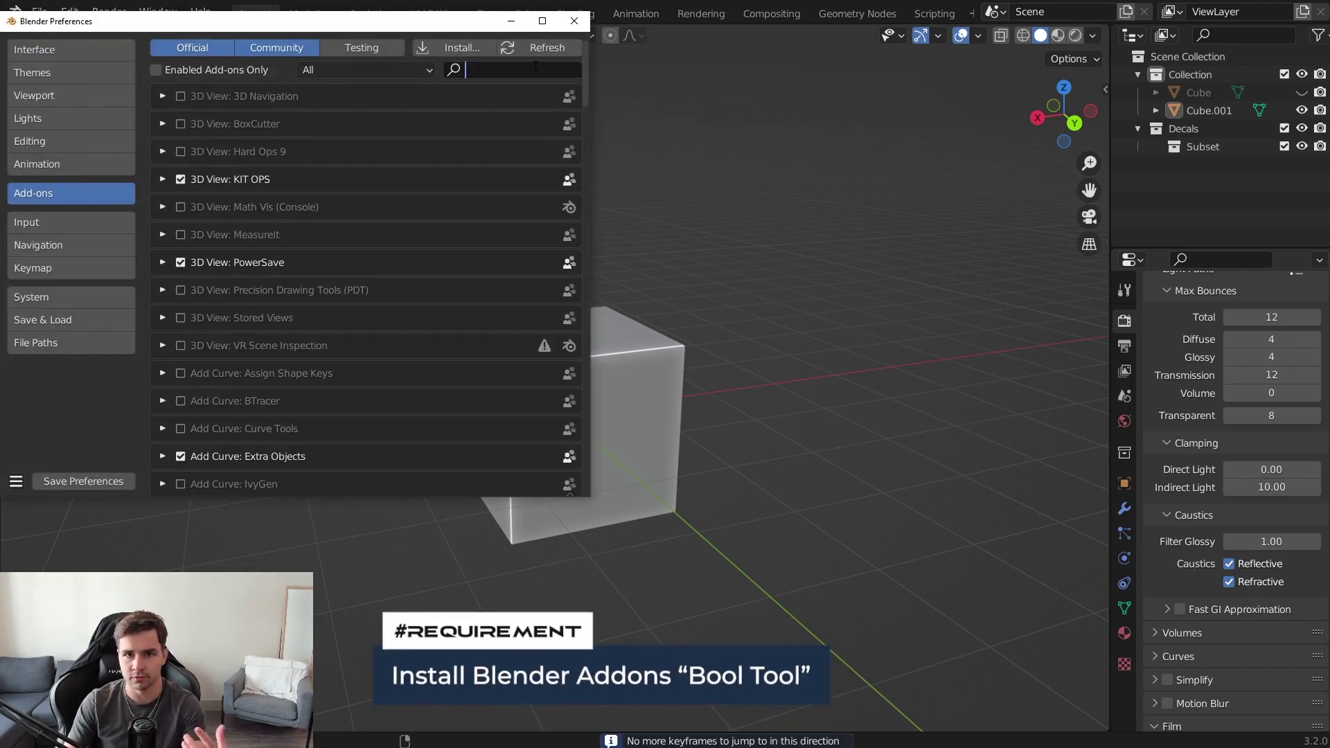
pyautogui.write('bool')
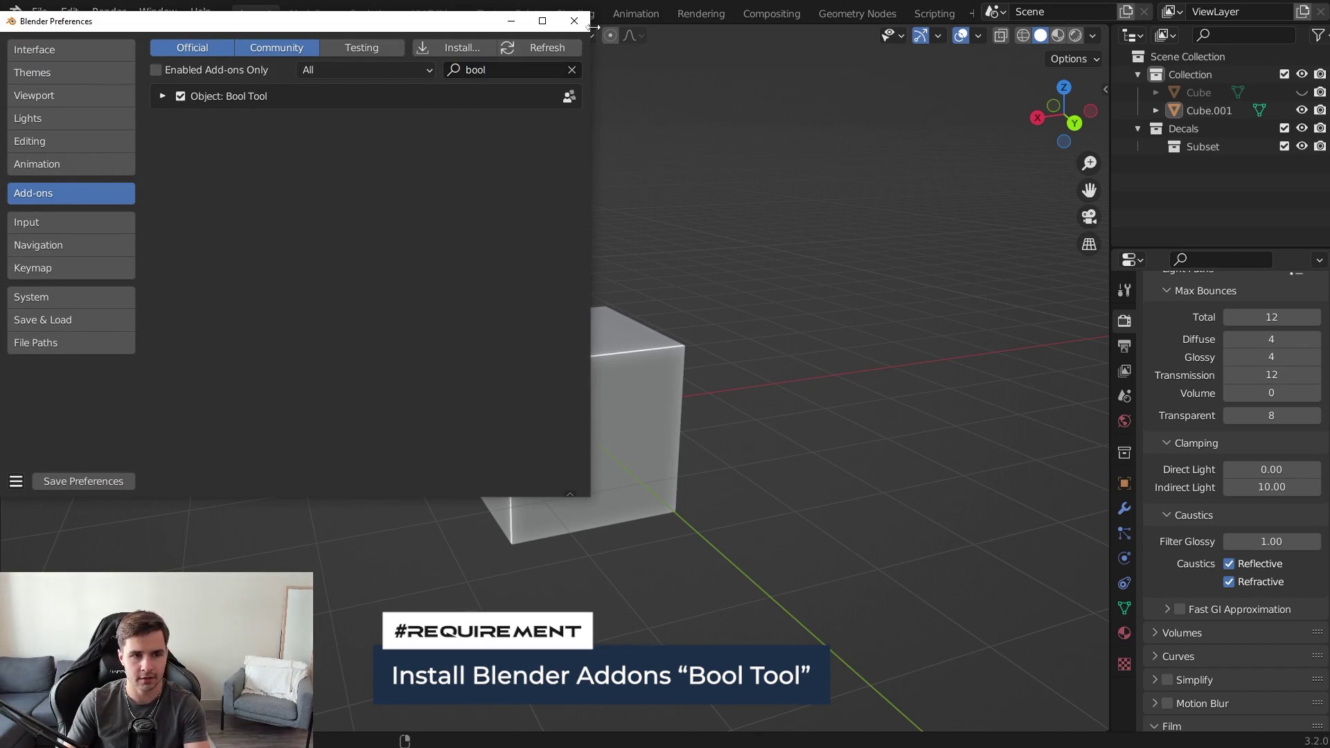
pyautogui.click(574, 21)
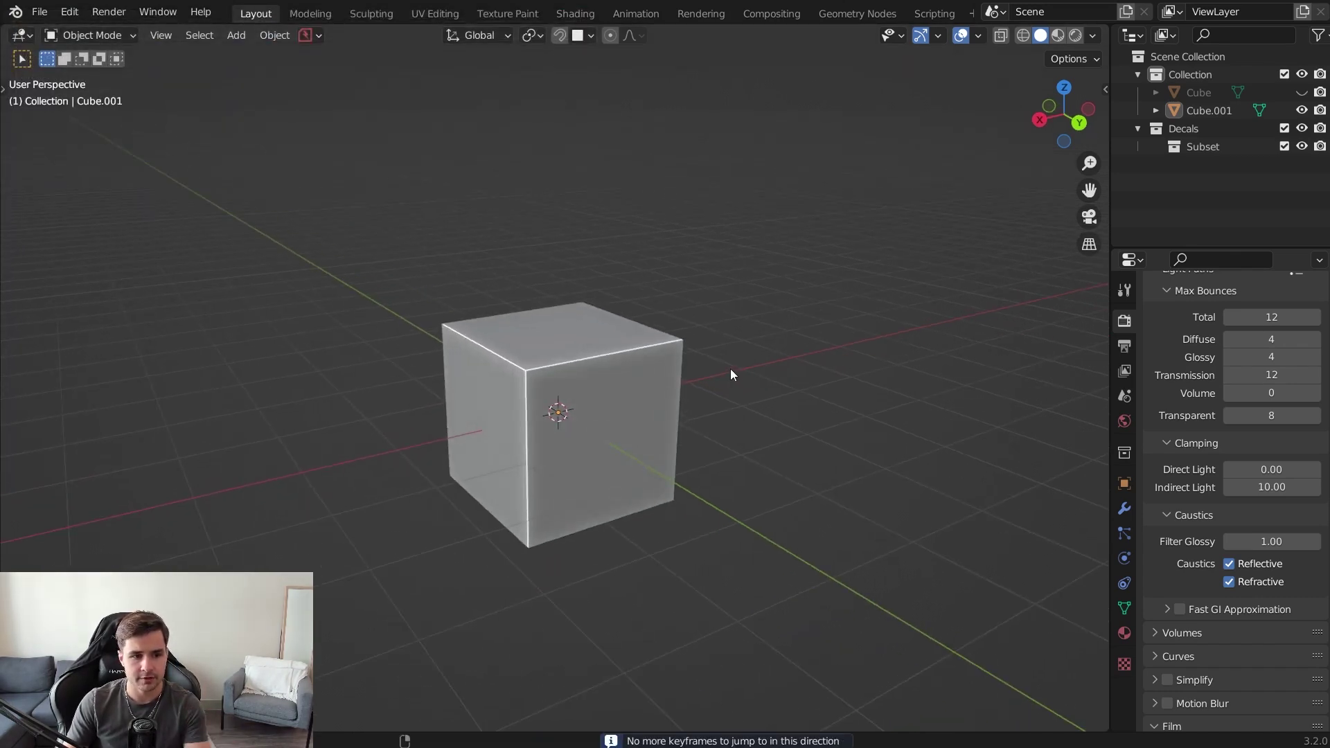
# - Switch the viewport's Cavity shading off and on again, with its type set to Both
pyautogui.click(1092, 35)
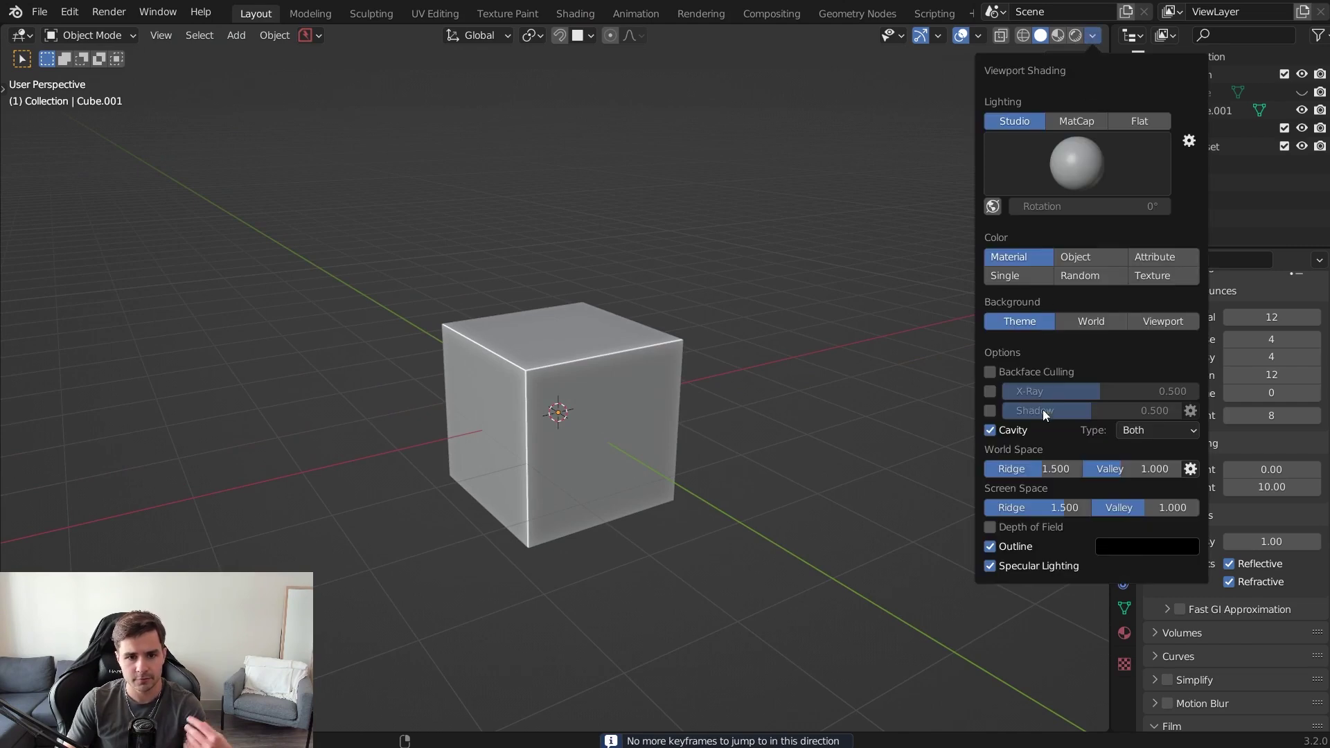
pyautogui.click(990, 430)
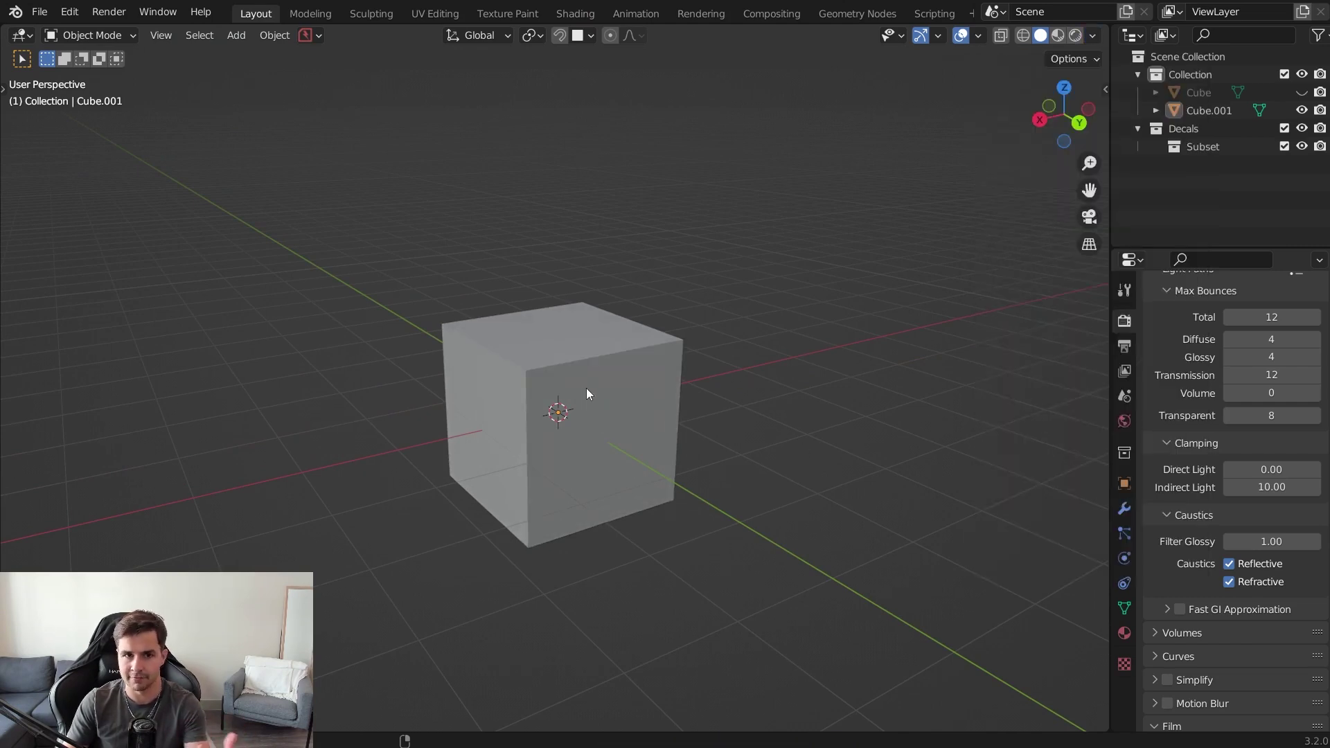
pyautogui.click(1093, 37)
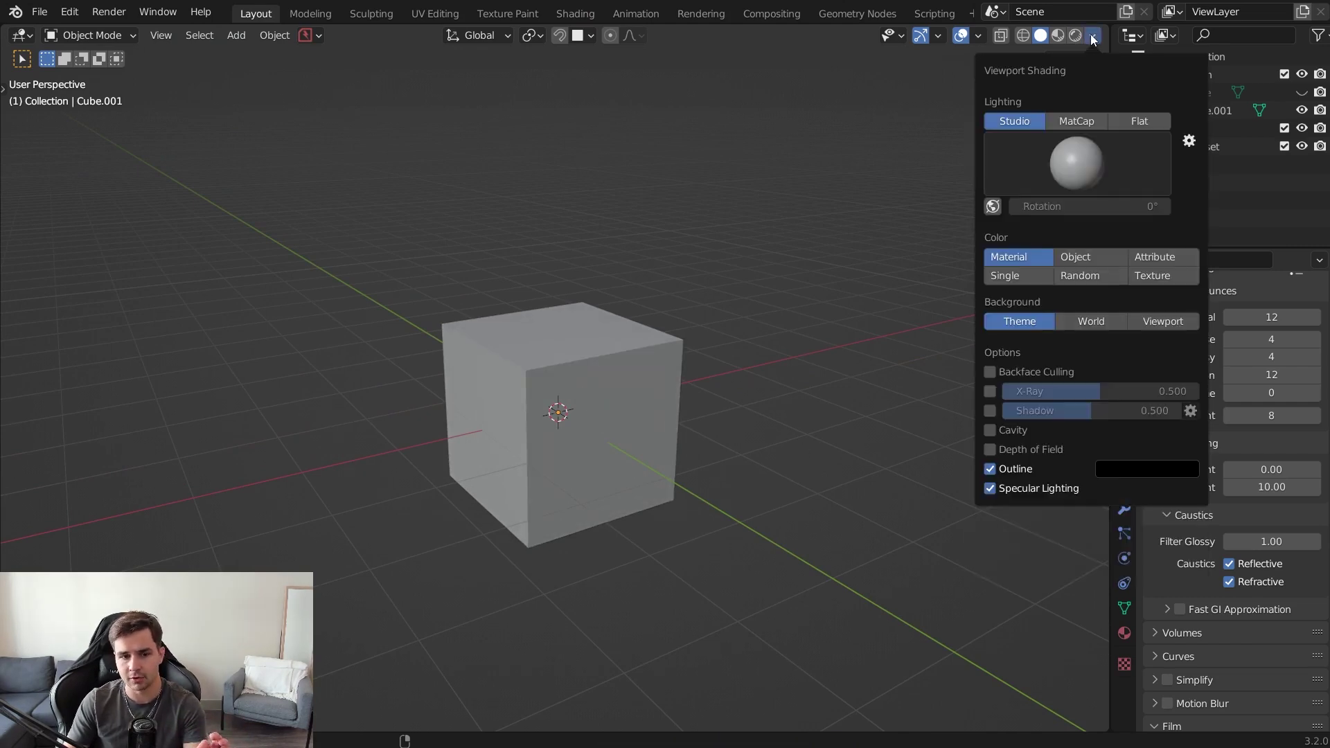
pyautogui.click(990, 430)
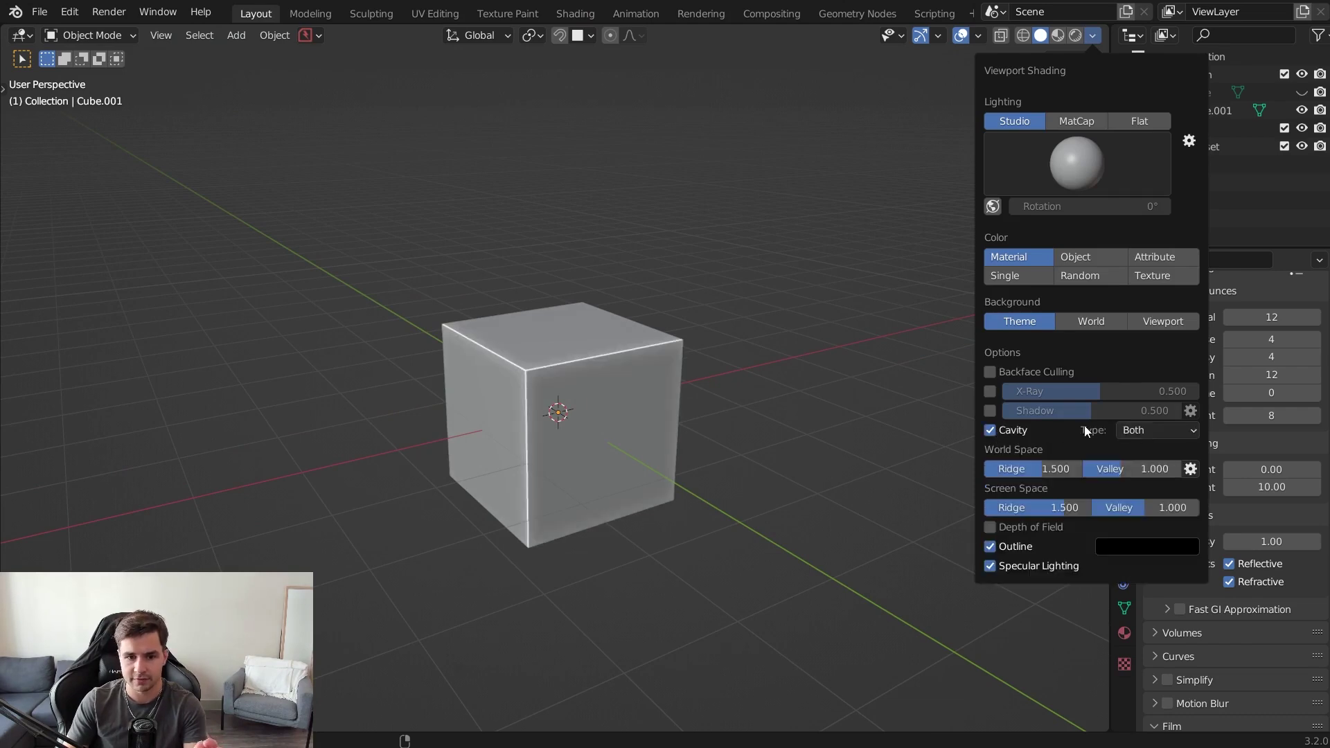
pyautogui.click(1142, 430)
pyautogui.click(1136, 489)
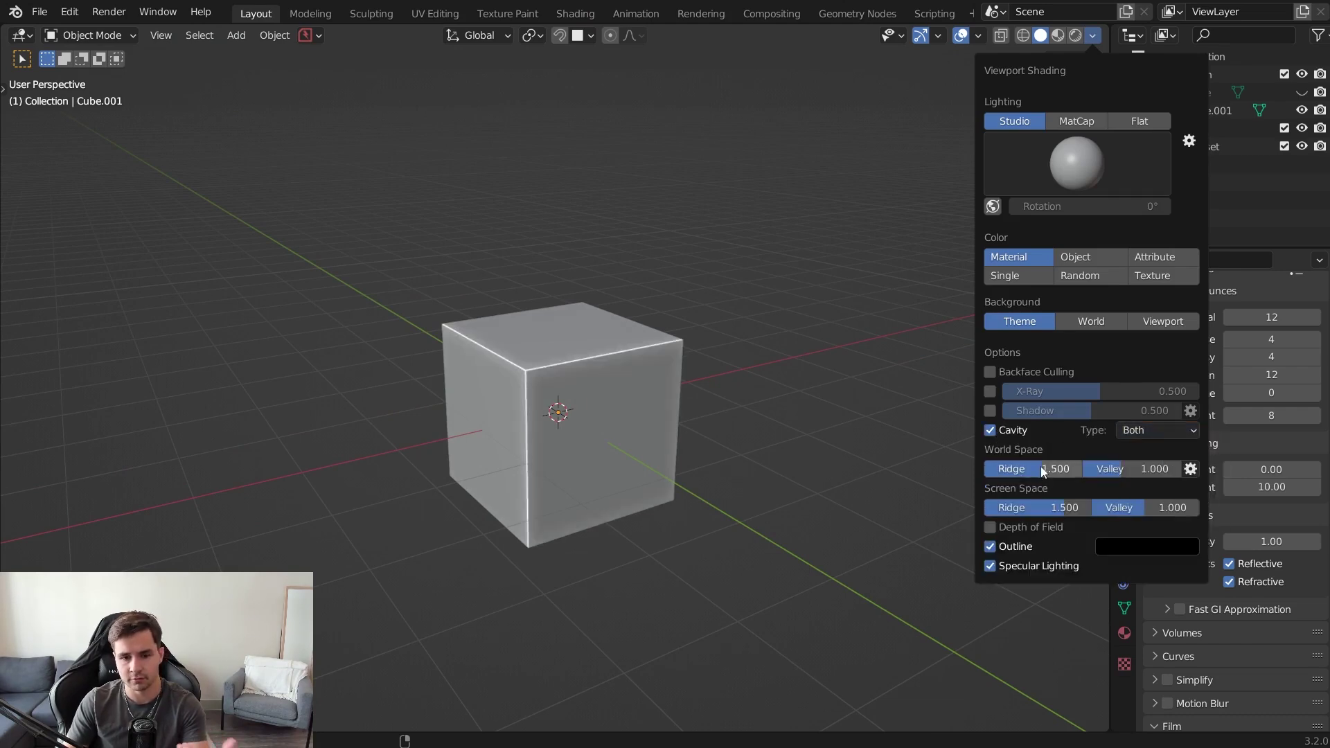
# - Select the visible cube in the viewport
pyautogui.moveTo(675, 370); pyautogui.dragTo(835, 391, button='middle')
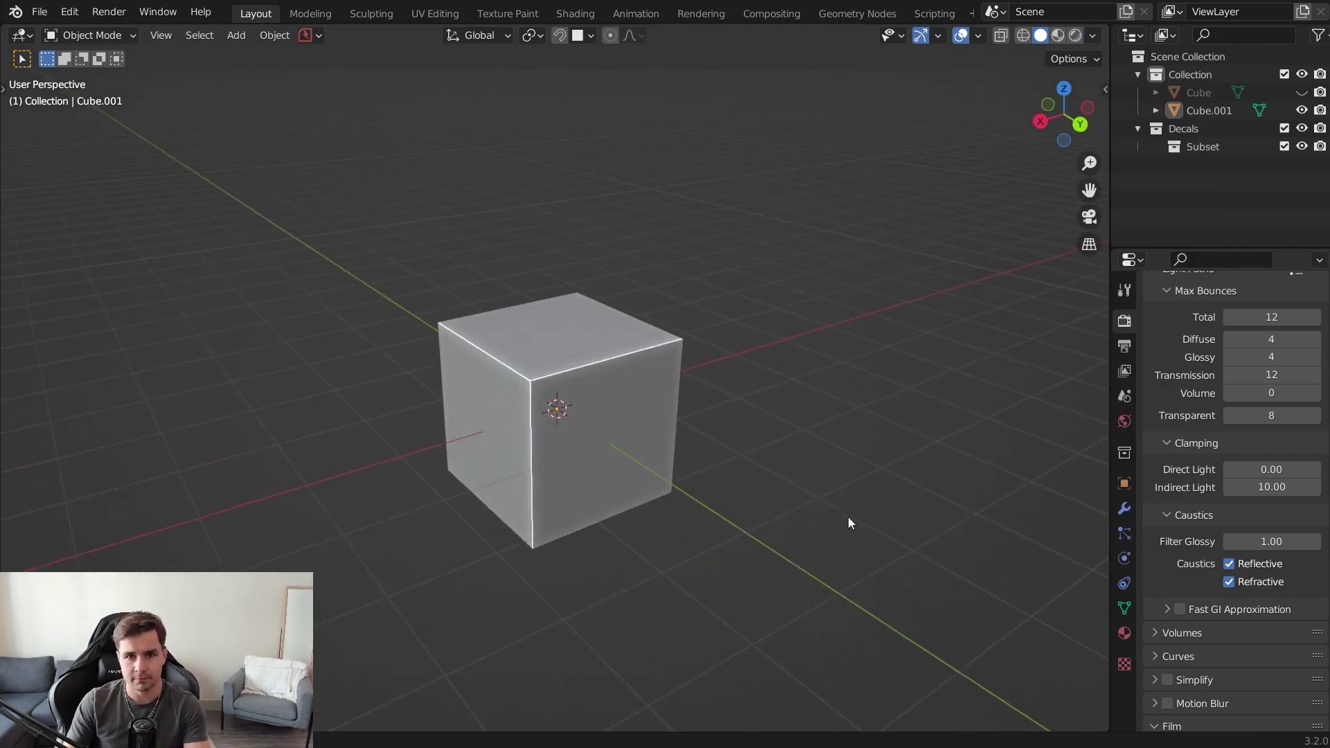
pyautogui.moveTo(849, 523); pyautogui.dragTo(755, 514, button='middle')
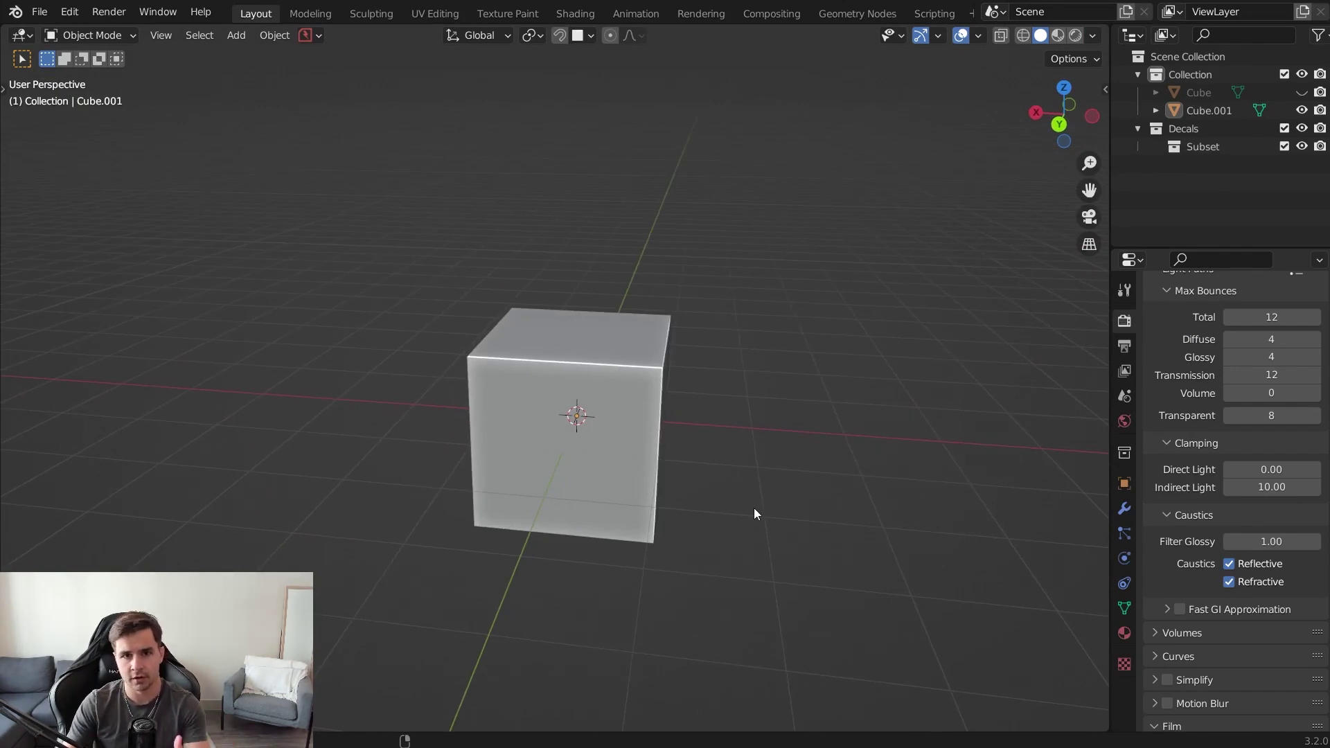
pyautogui.click(609, 457)
pyautogui.moveTo(609, 458); pyautogui.dragTo(920, 518, button='middle')
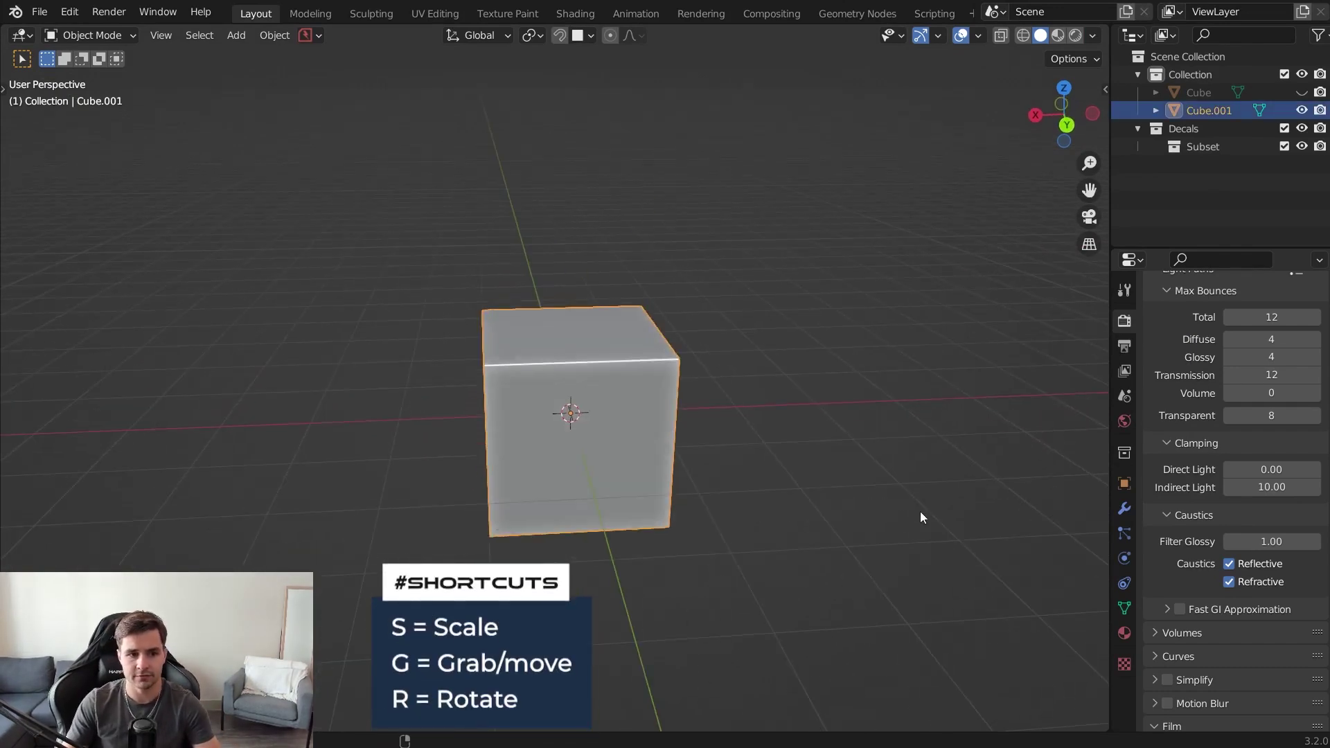
pyautogui.press('s')
pyautogui.press('Escape')
pyautogui.press('r')
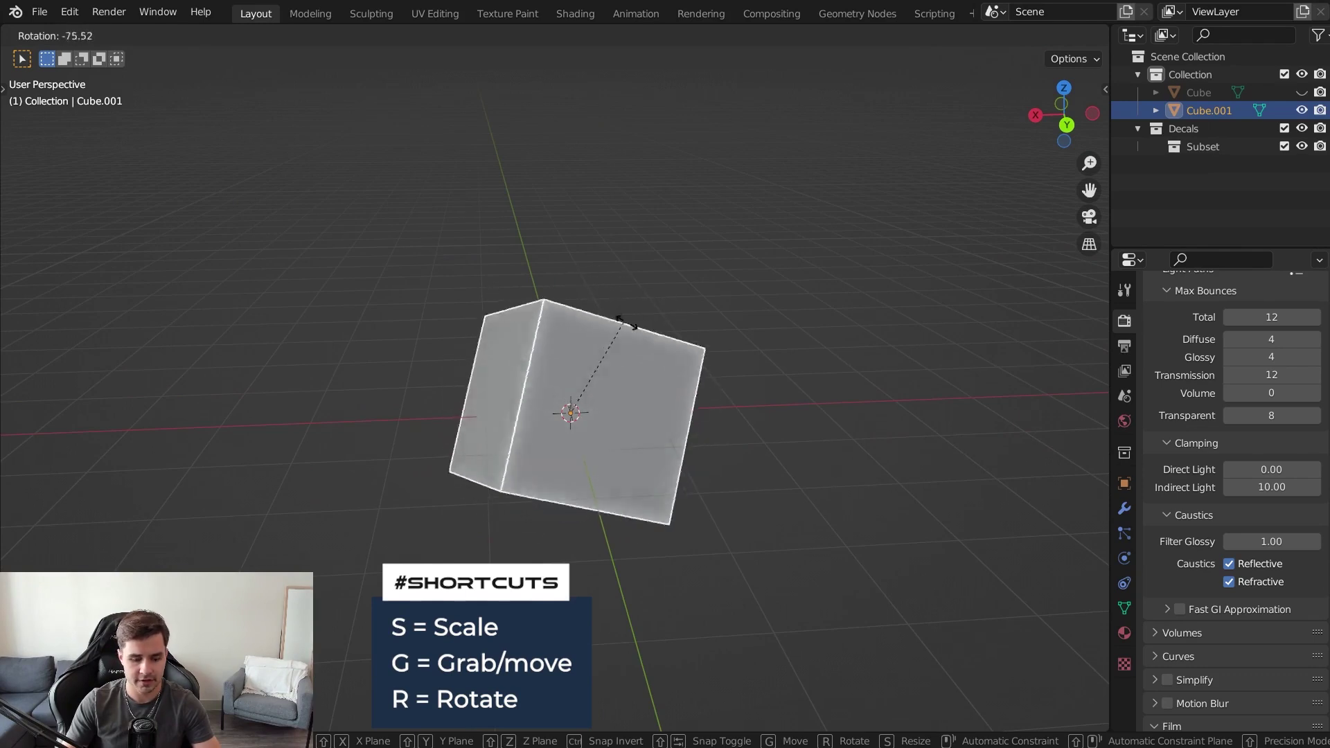
pyautogui.press('Escape')
pyautogui.press('g')
pyautogui.press('Escape')
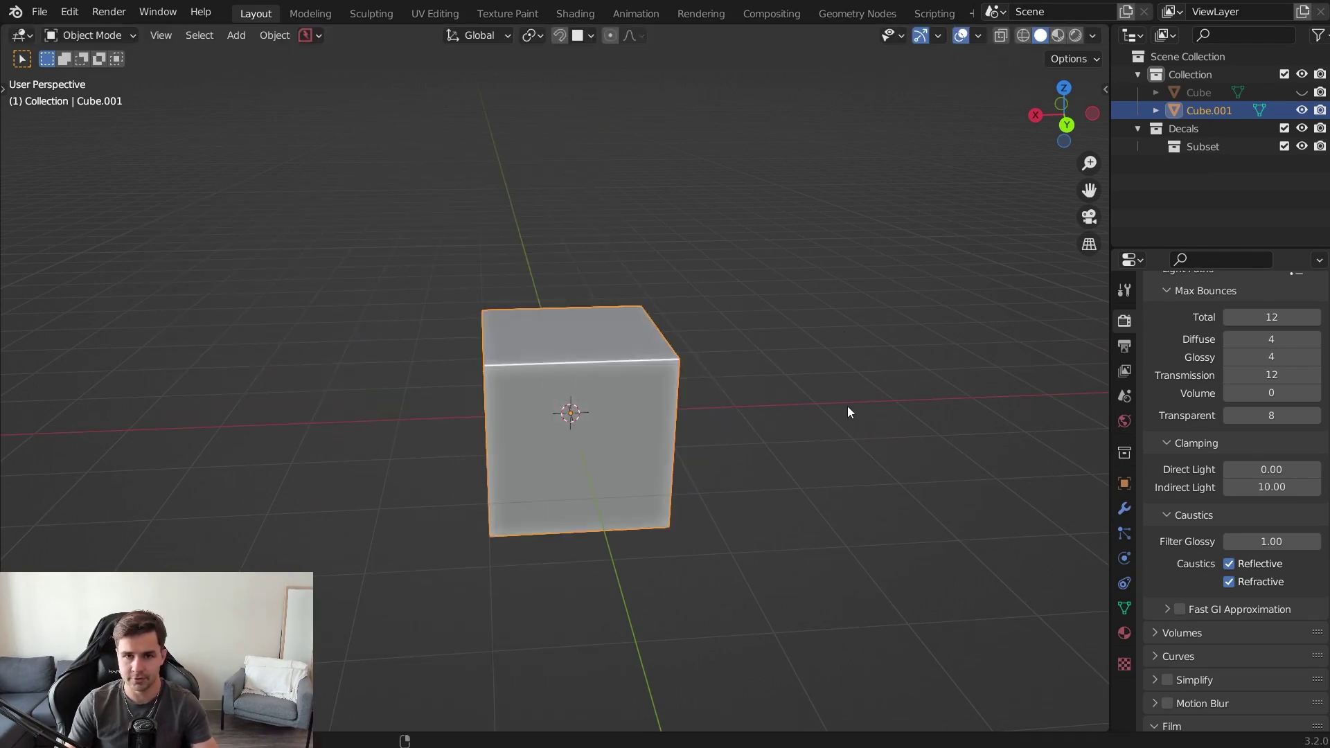
# - Flatten the cube by scaling it along the Z axis to about 0.25
pyautogui.moveTo(846, 405); pyautogui.dragTo(787, 410, button='middle')
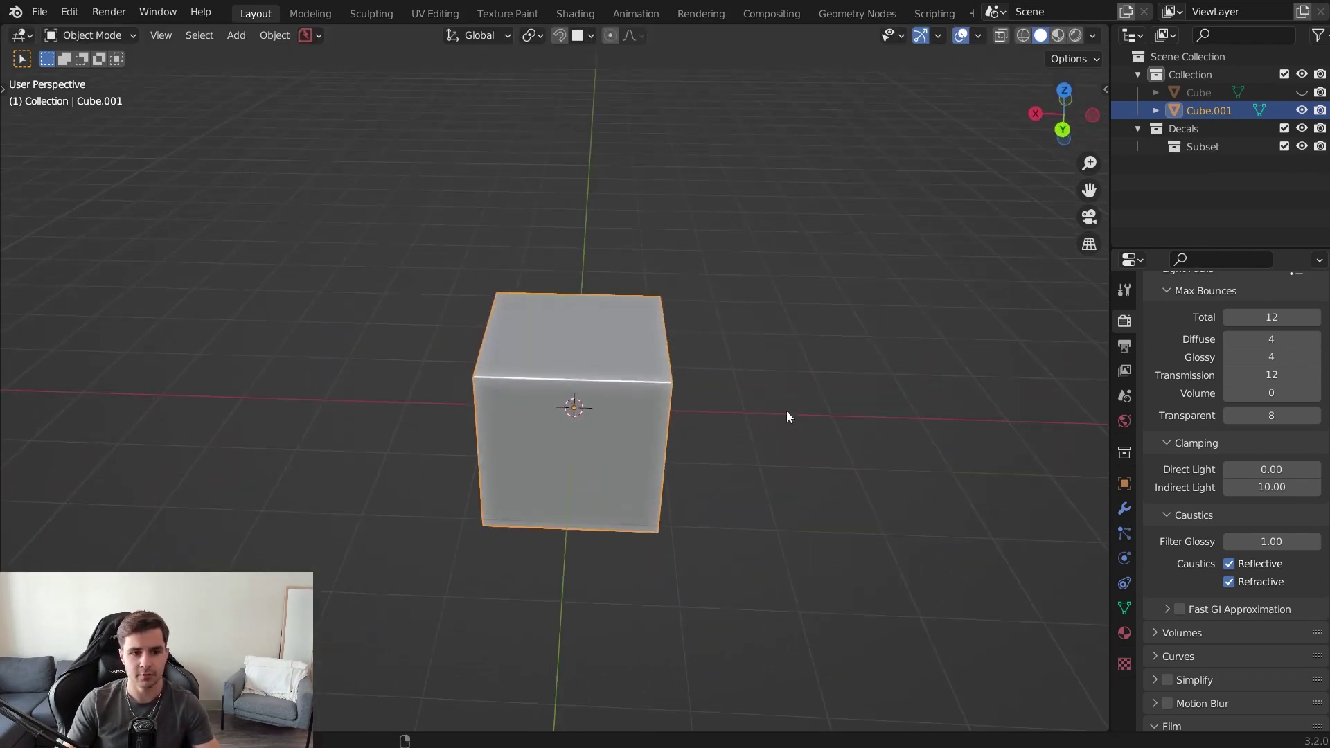
pyautogui.moveTo(828, 455); pyautogui.dragTo(887, 490, button='middle')
pyautogui.press('s')
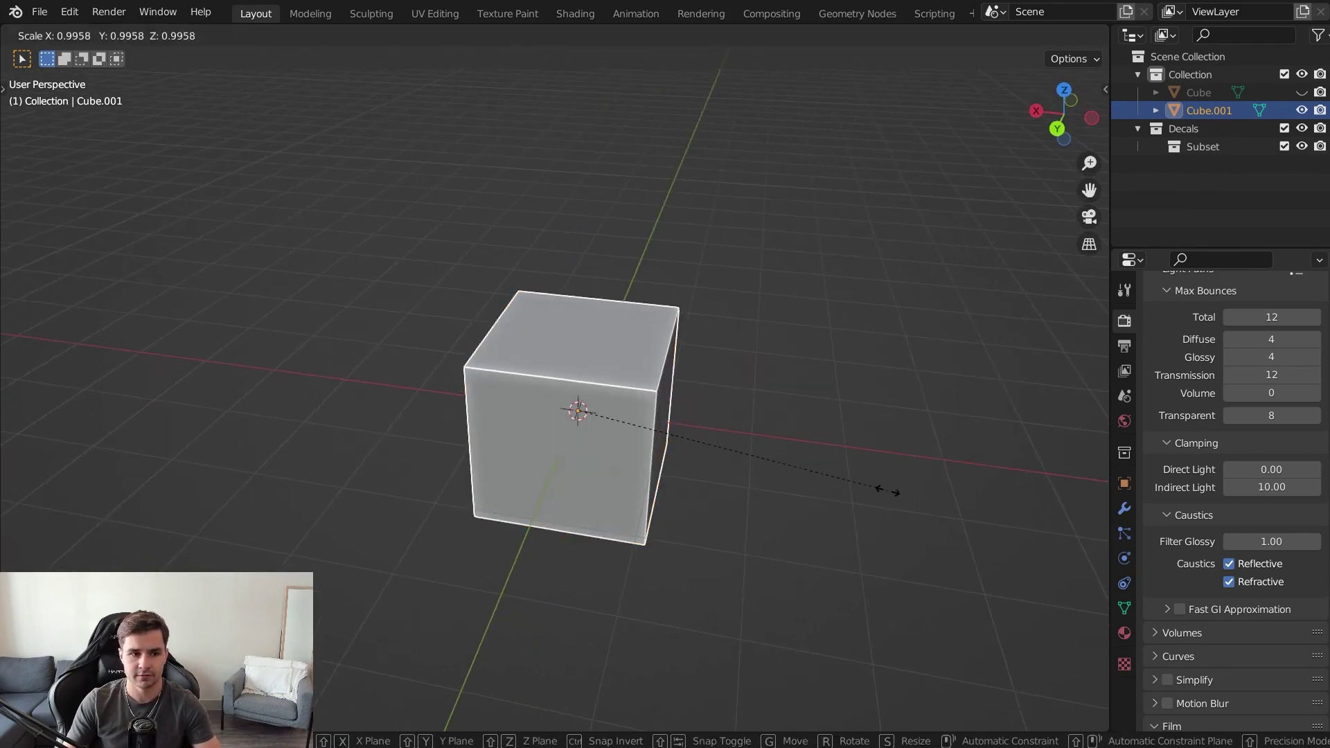
pyautogui.press('z')
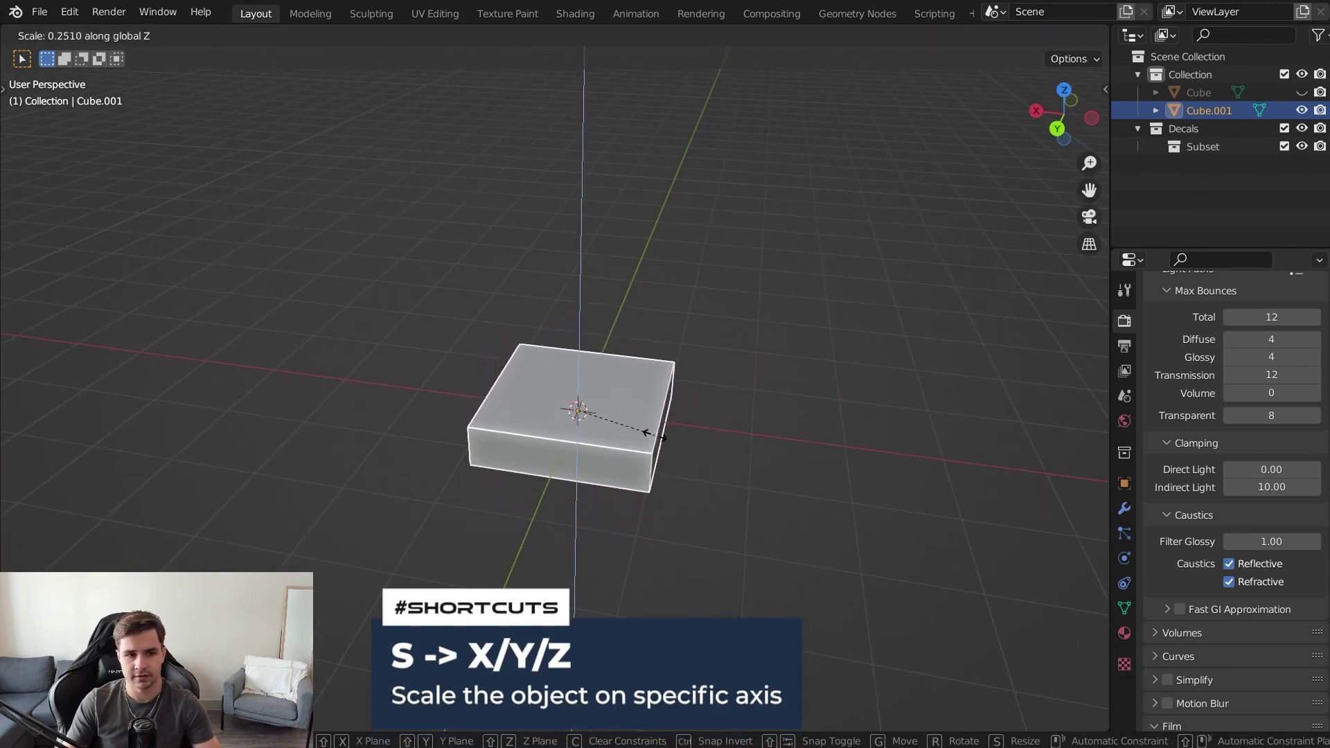
pyautogui.click(645, 432)
pyautogui.moveTo(645, 432); pyautogui.dragTo(679, 439, button='middle')
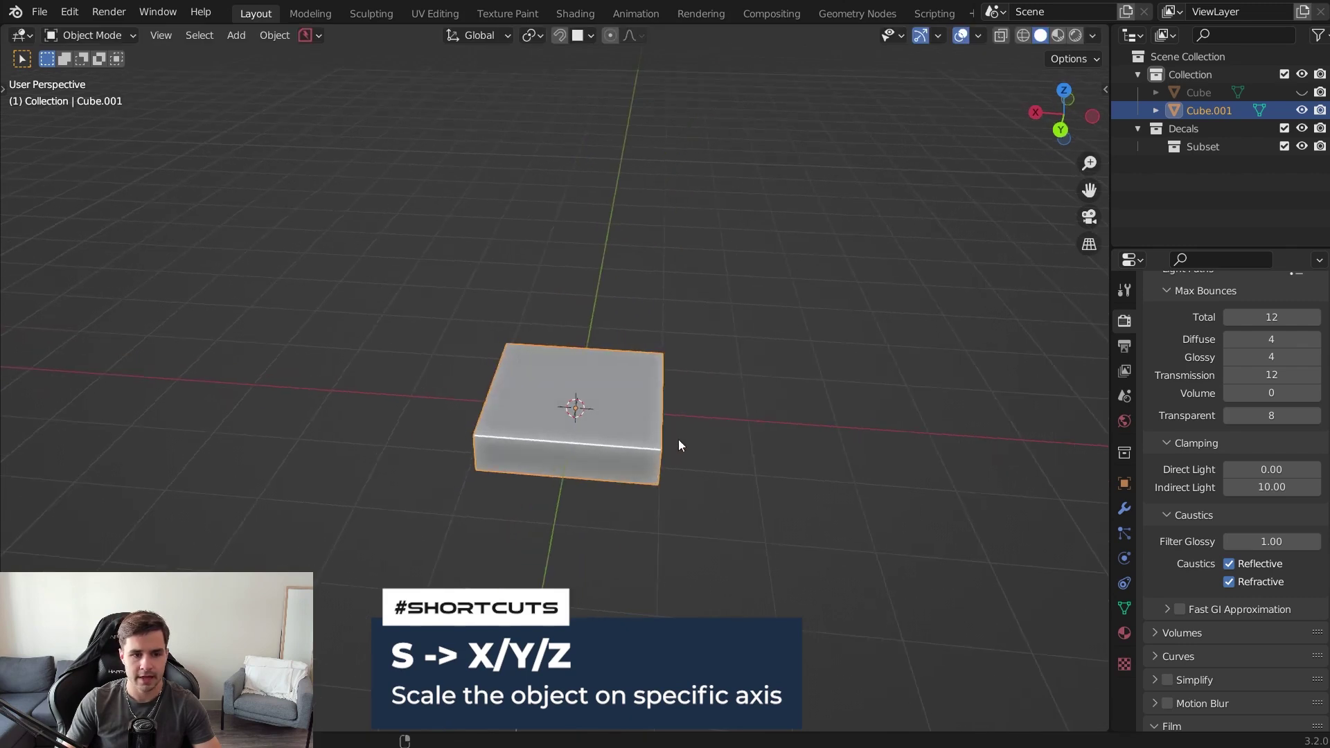
# - Widen the flattened cube by scaling it about 1.87 along the X axis and about 1.34 along the Y axis
pyautogui.press('s')
pyautogui.press('x')
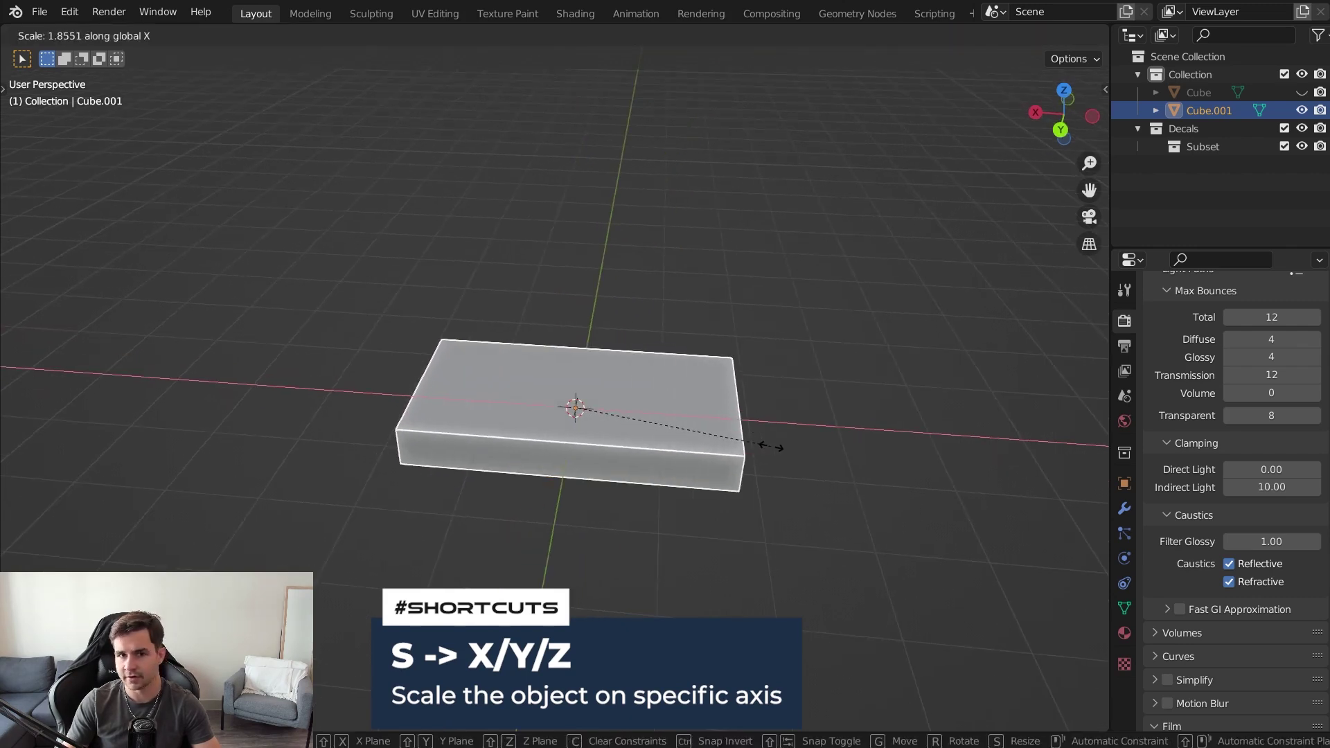
pyautogui.click(763, 454)
pyautogui.moveTo(763, 454); pyautogui.dragTo(759, 460, button='middle')
pyautogui.press('s')
pyautogui.press('y')
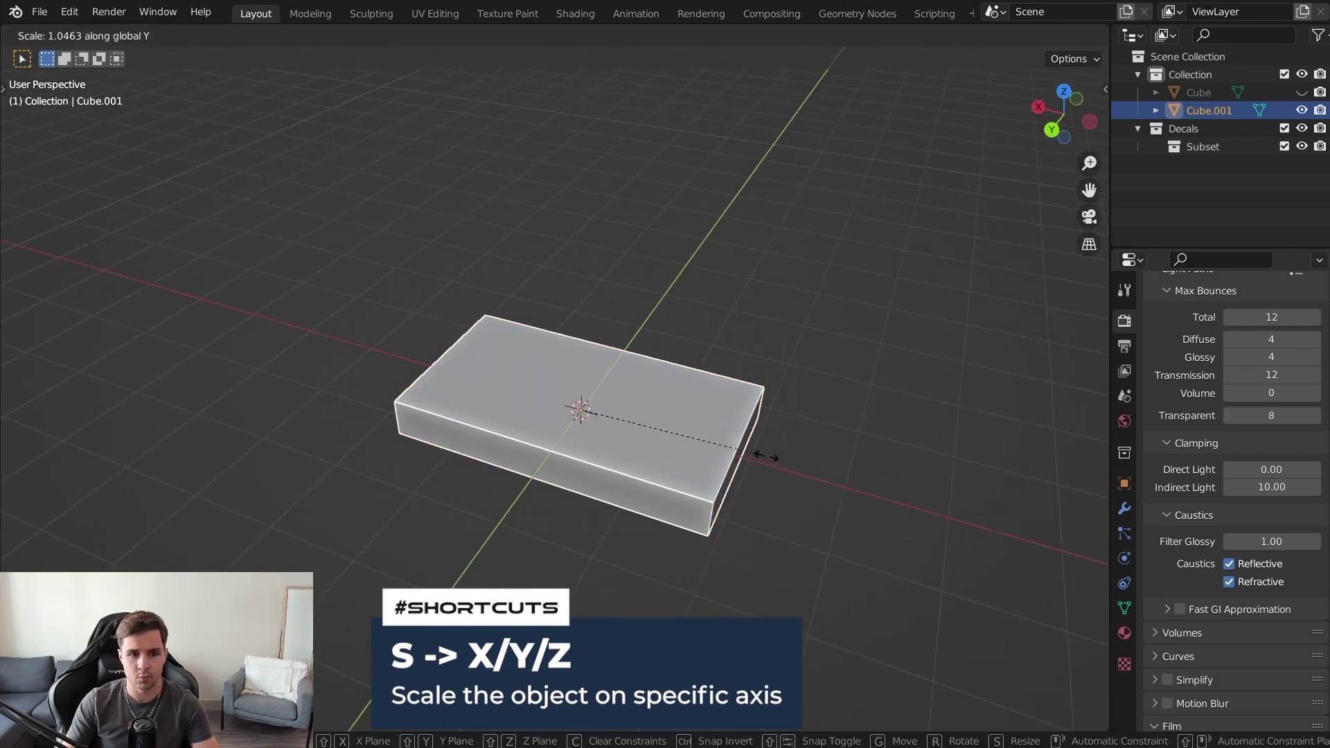
pyautogui.click(806, 458)
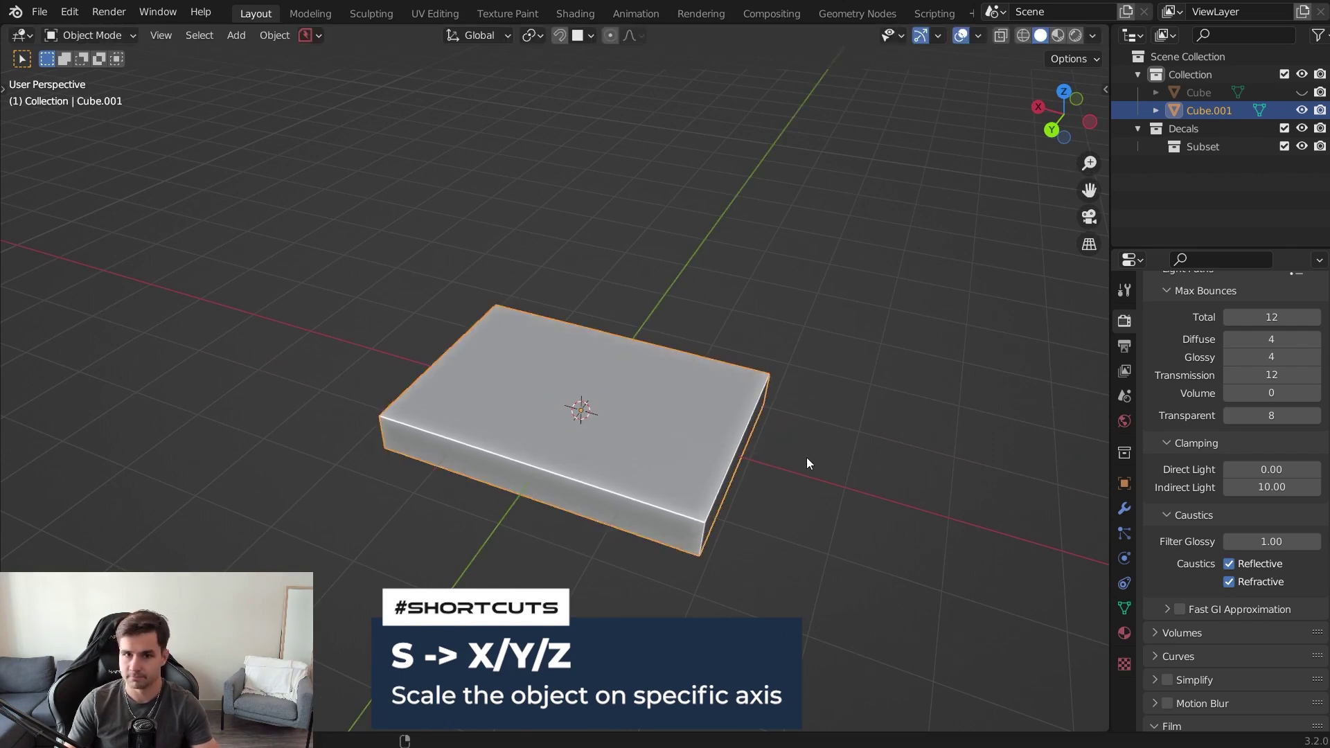
# - Thicken the slab slightly by scaling it about 1.22 along the Z axis
pyautogui.moveTo(806, 457); pyautogui.dragTo(790, 464, button='middle')
pyautogui.press('s')
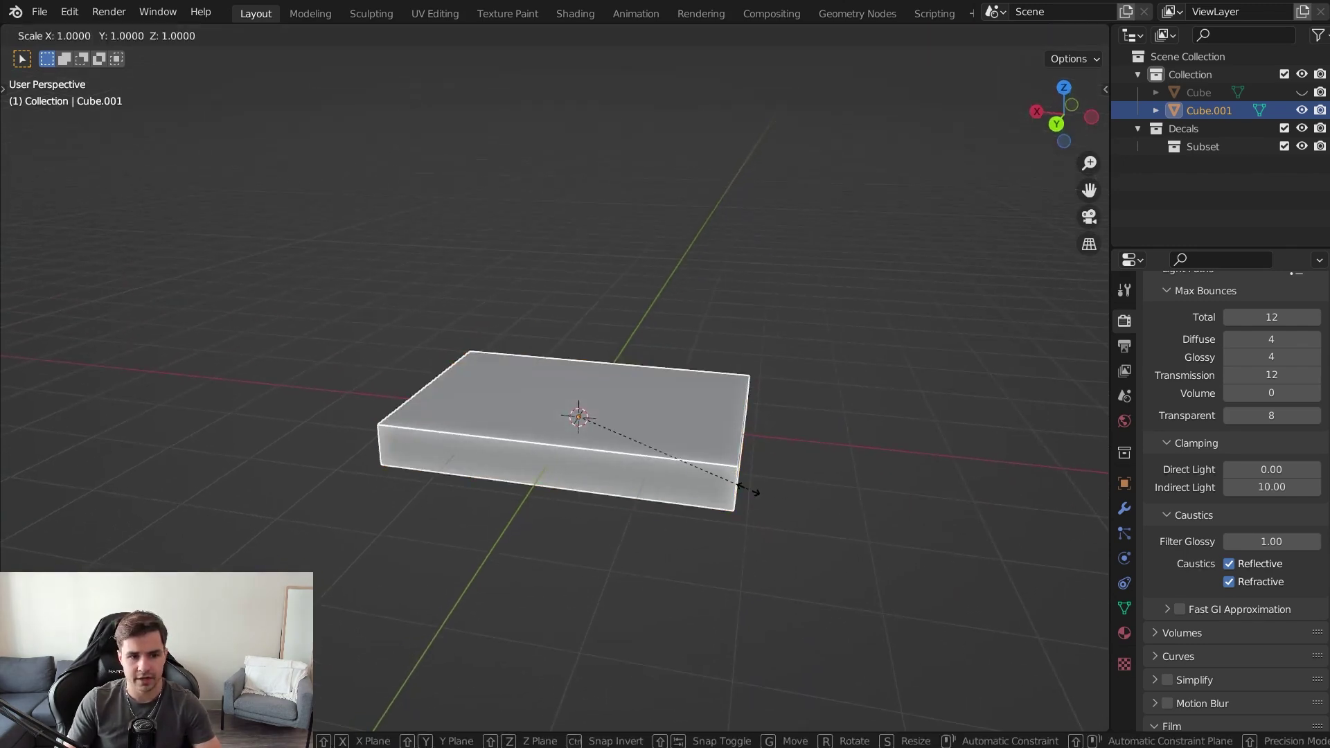
pyautogui.press('z')
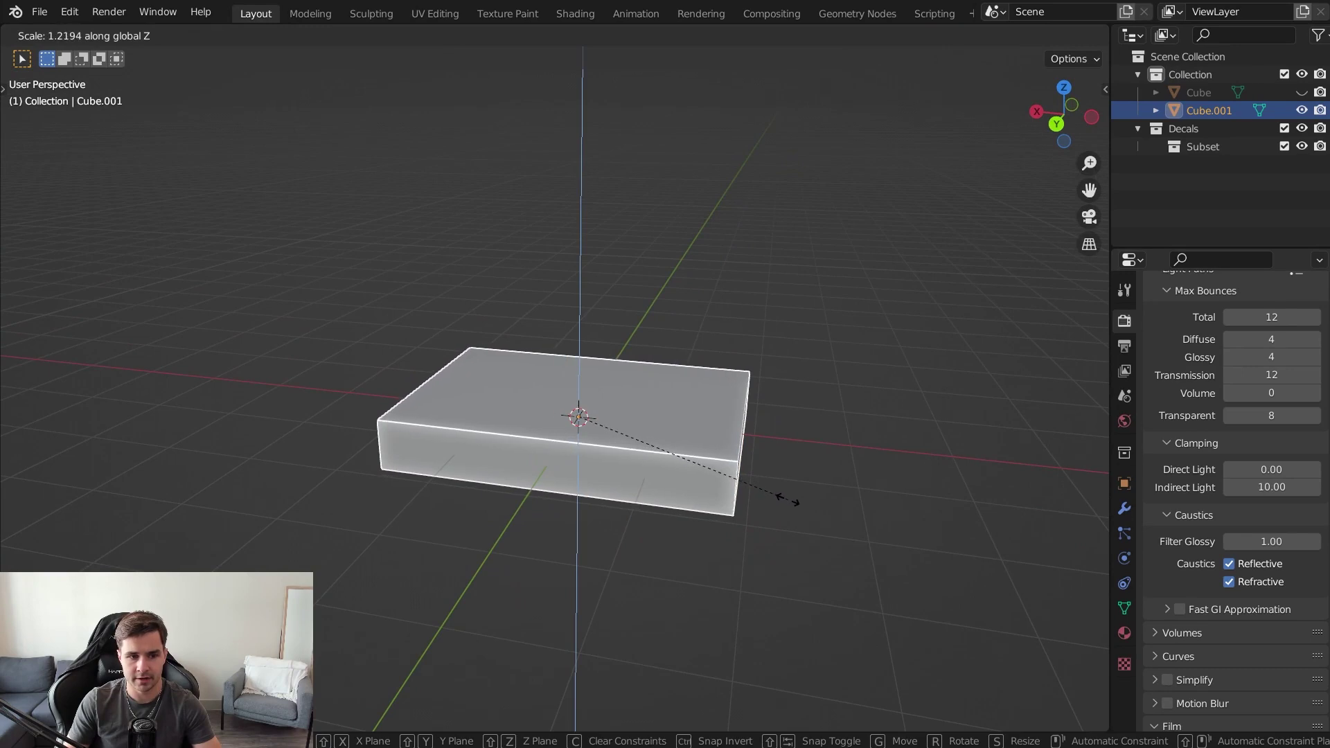
pyautogui.click(794, 500)
# - Show the Z axis guide line in the viewport overlays and hide it again
pyautogui.moveTo(793, 500); pyautogui.dragTo(760, 404, button='middle')
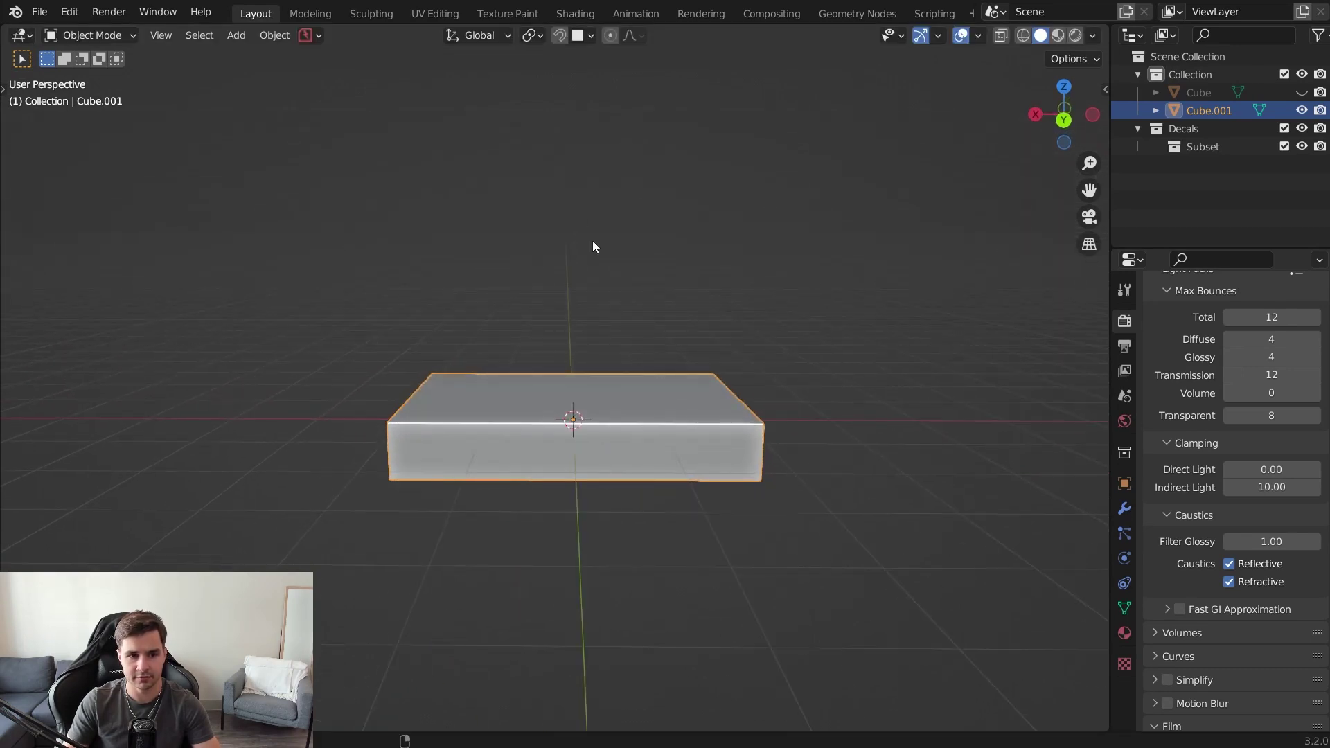
pyautogui.moveTo(593, 241); pyautogui.dragTo(614, 255, button='middle')
pyautogui.click(978, 35)
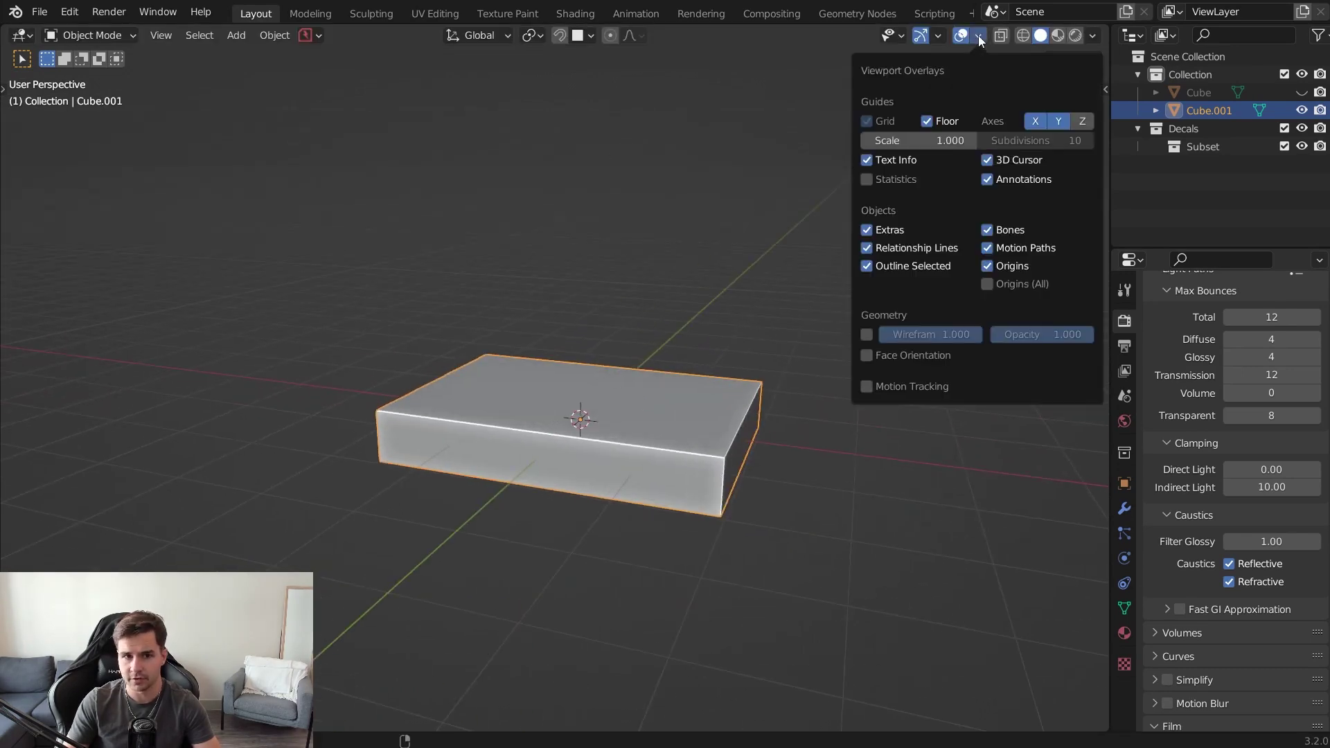
pyautogui.click(1082, 122)
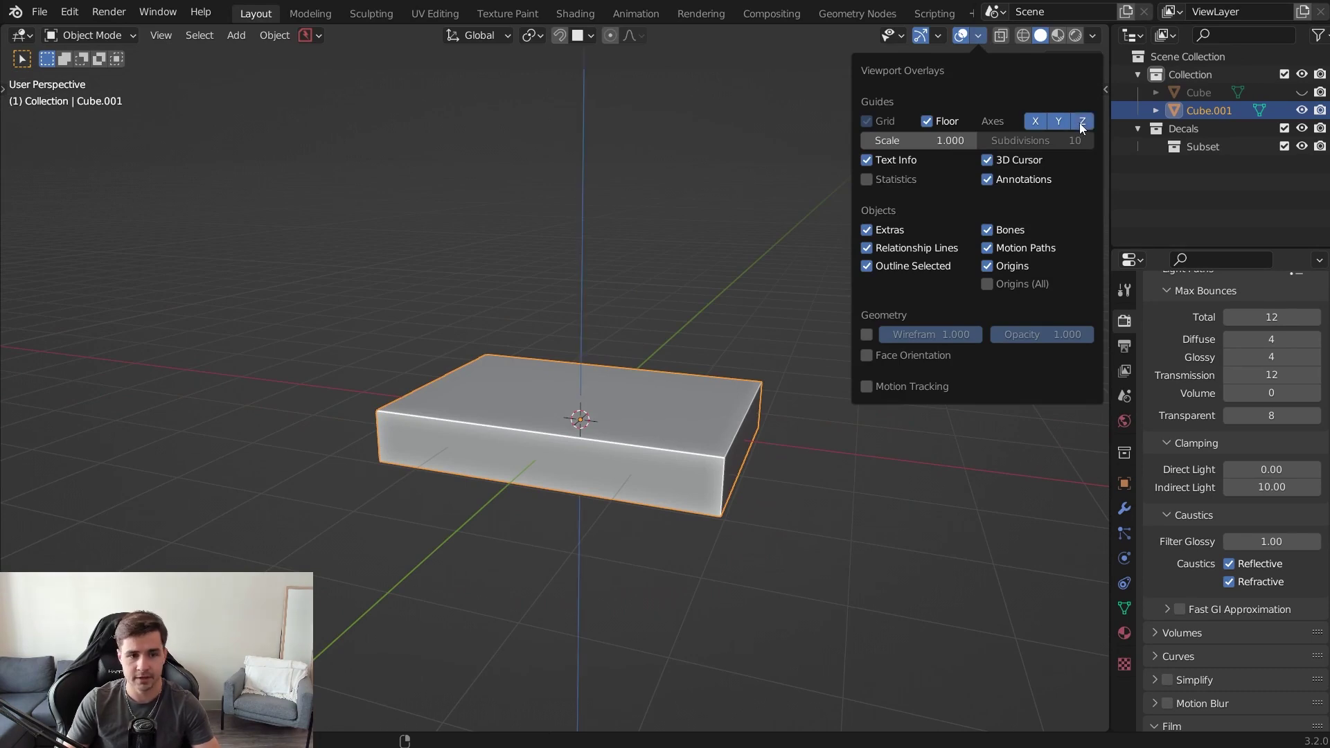
pyautogui.click(1082, 121)
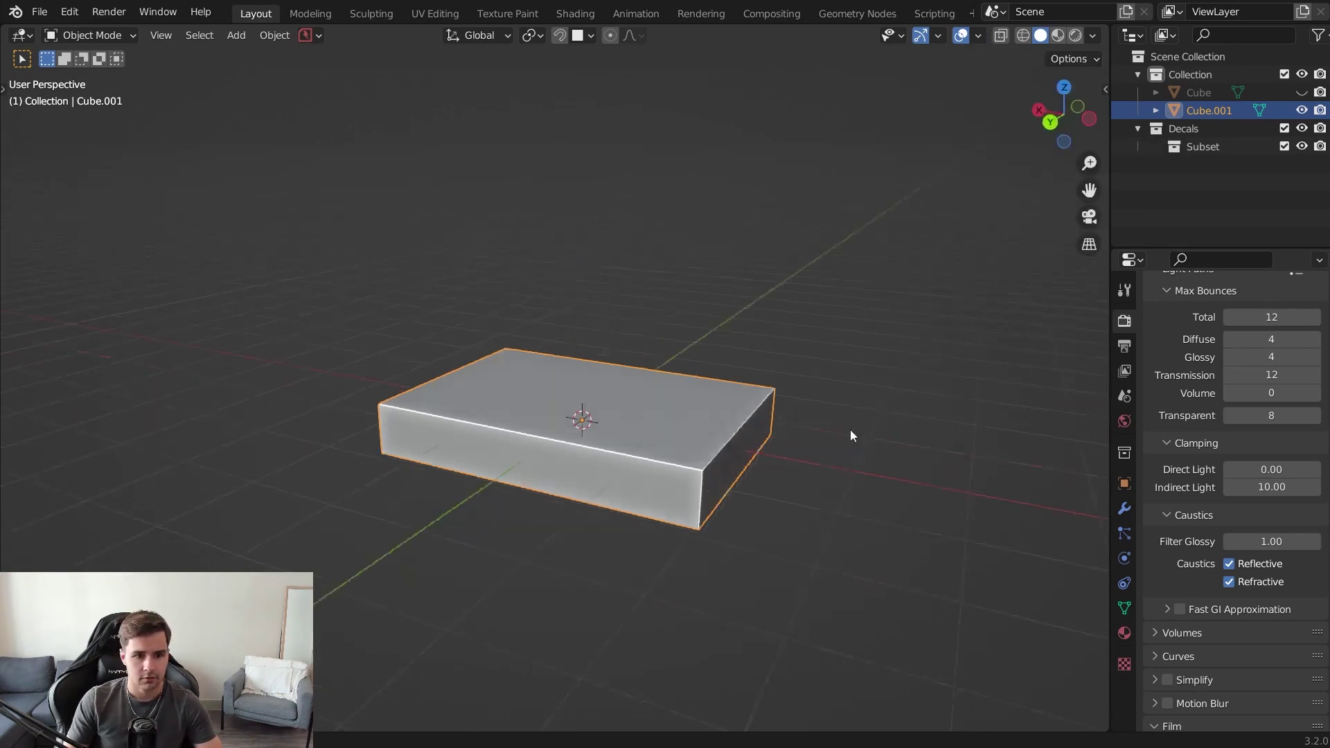
# - Display the slab's transform values, apply its scale so all axes read 1.000, and hide the values again
pyautogui.moveTo(851, 435); pyautogui.dragTo(835, 478, button='middle')
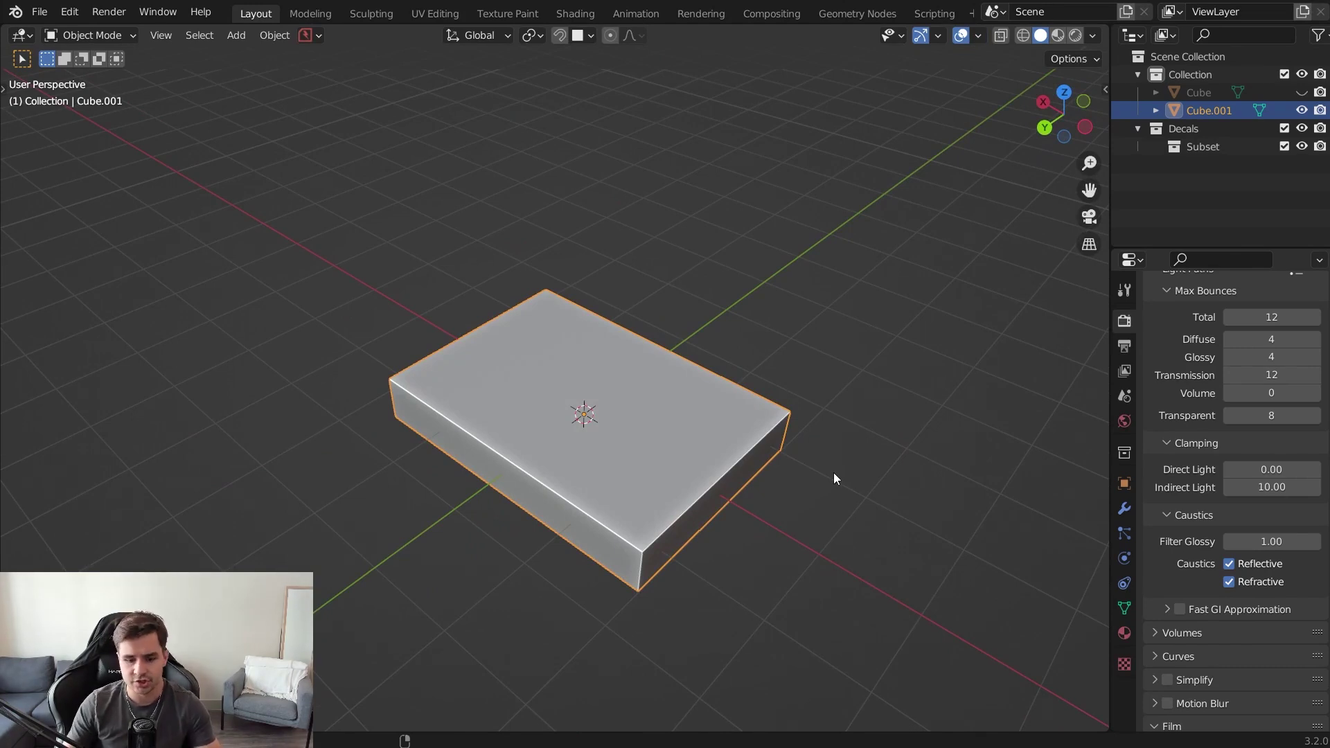
pyautogui.press('n')
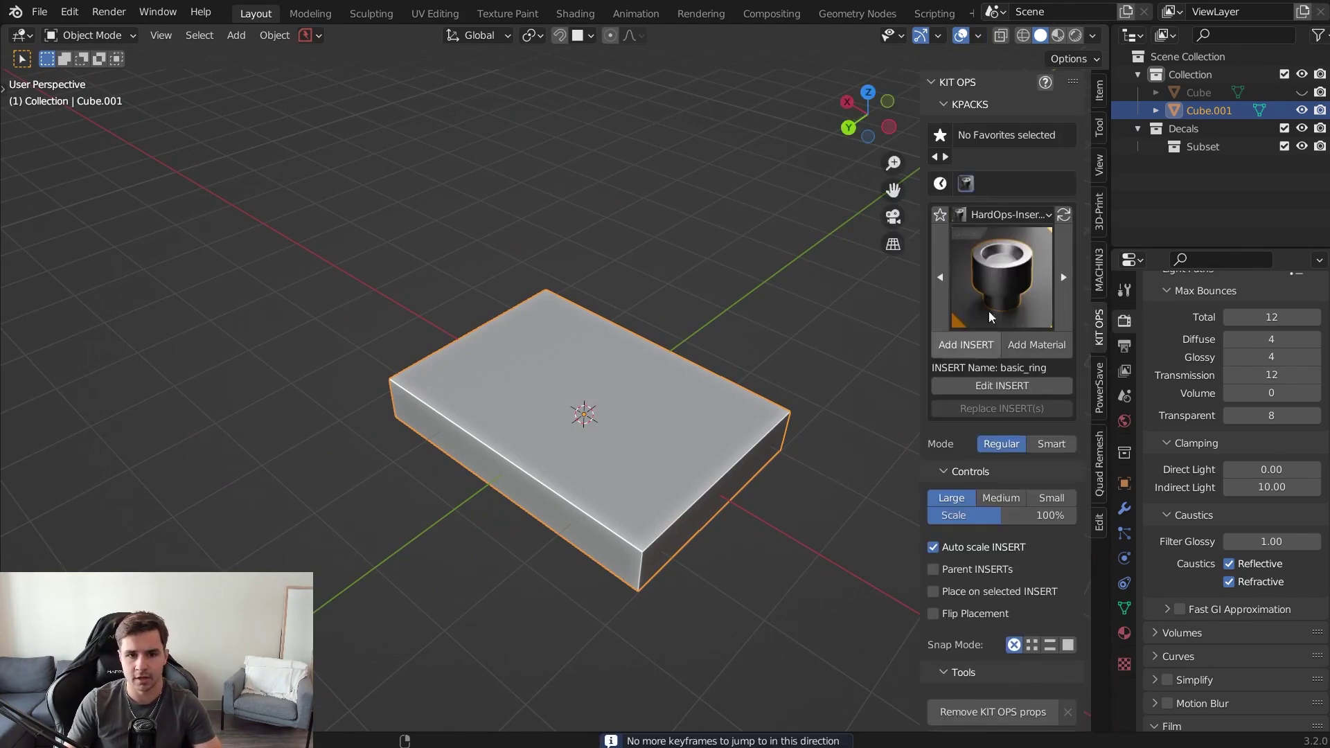
pyautogui.click(1100, 93)
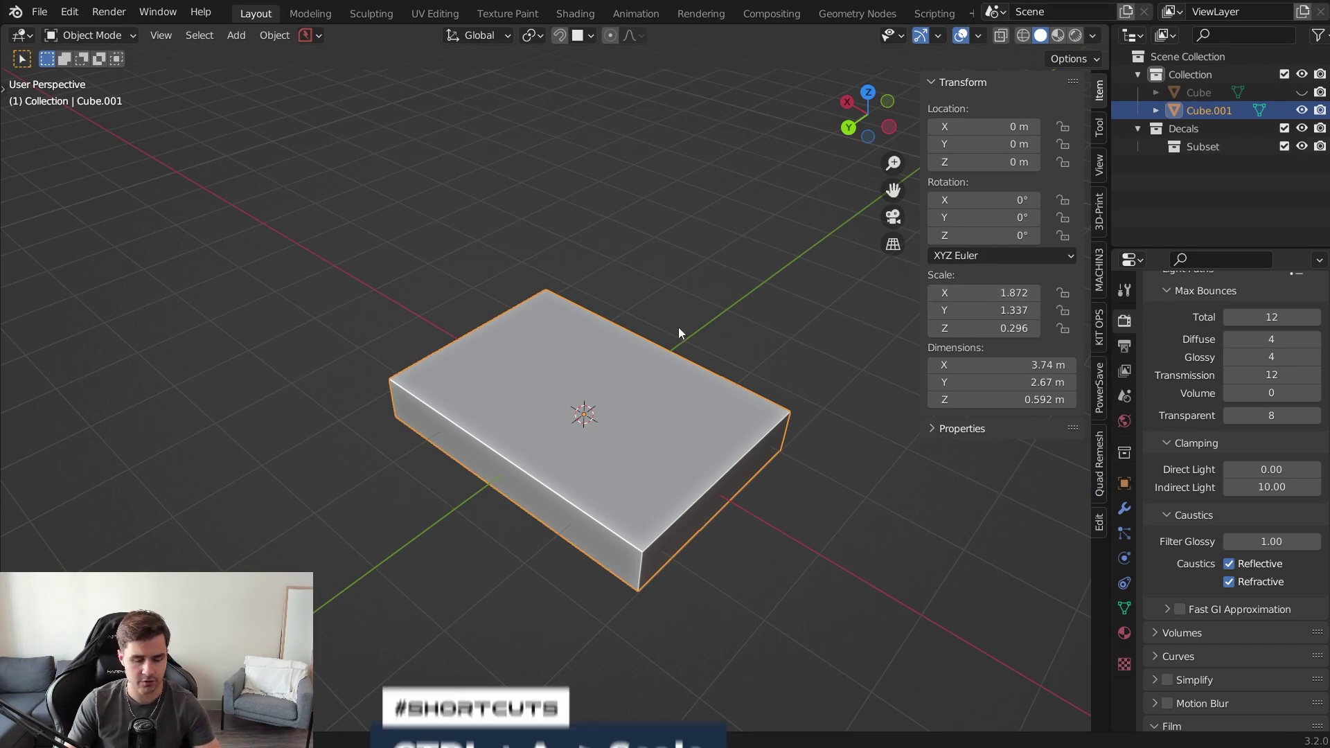
pyautogui.hotkey('ctrl', 'a')
pyautogui.click(657, 367)
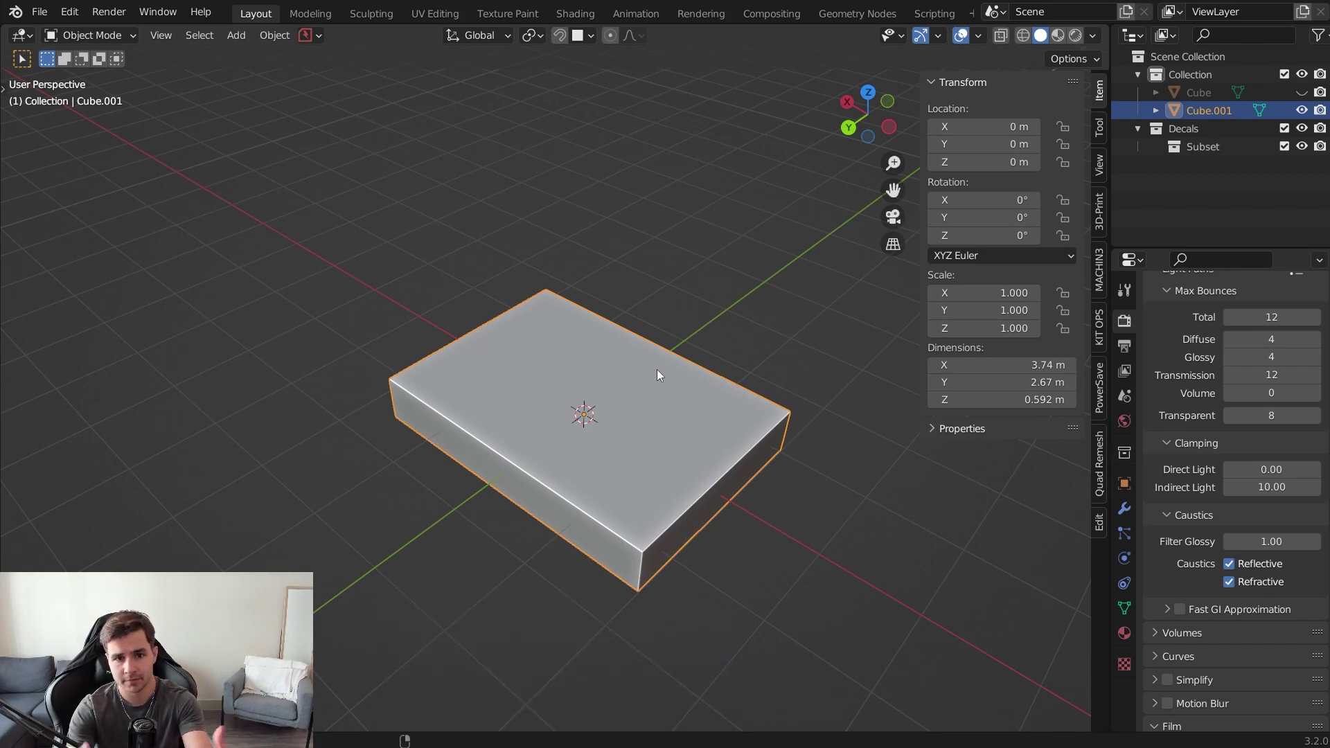
pyautogui.press('n')
pyautogui.press('Up')
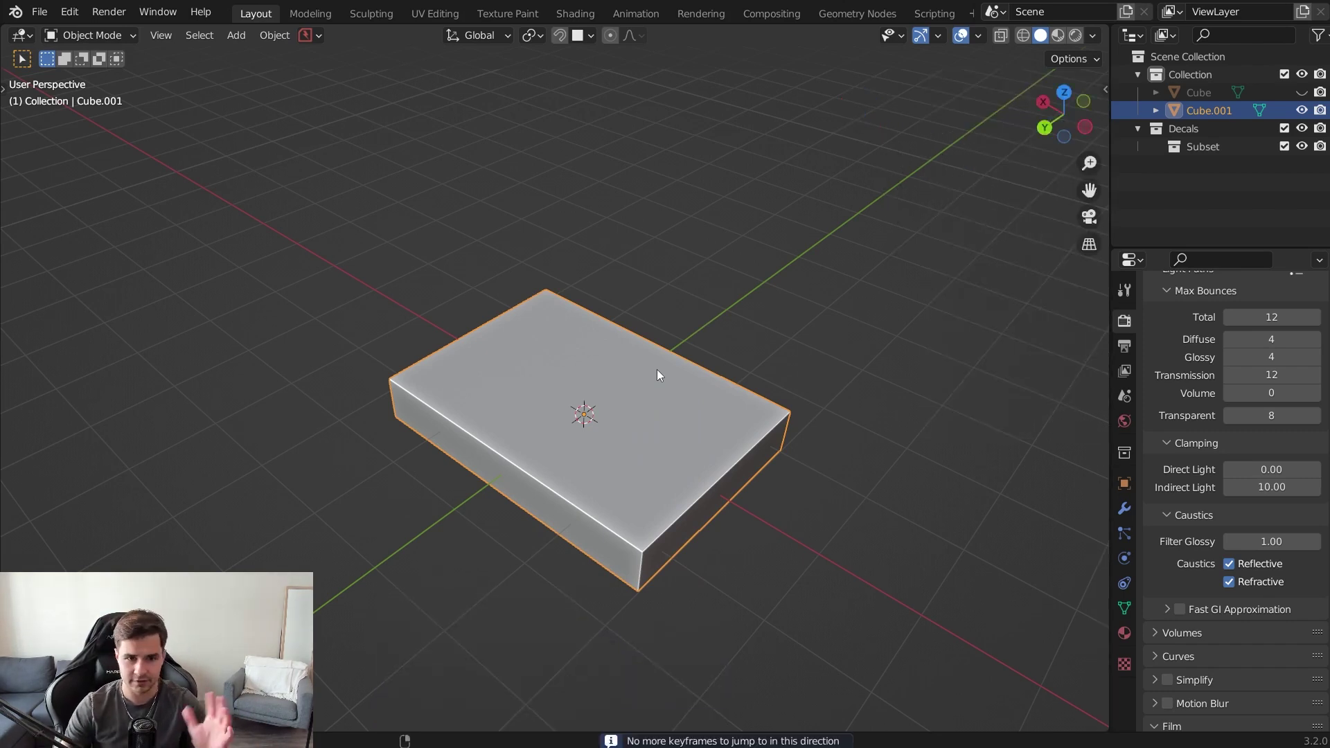
# - Switch the slab from Object Mode to Edit Mode
pyautogui.moveTo(723, 314); pyautogui.dragTo(672, 252, button='middle')
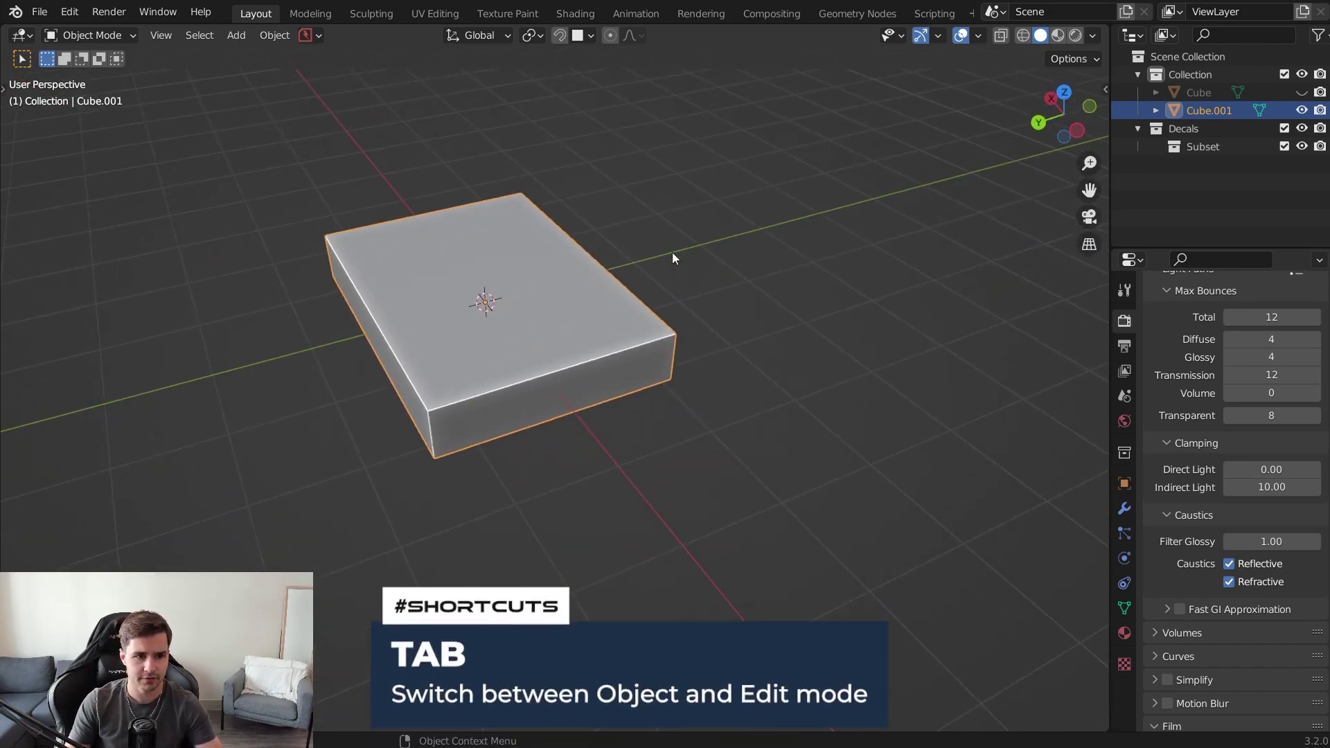
pyautogui.press('Tab')
pyautogui.moveTo(846, 322); pyautogui.dragTo(706, 377, button='middle')
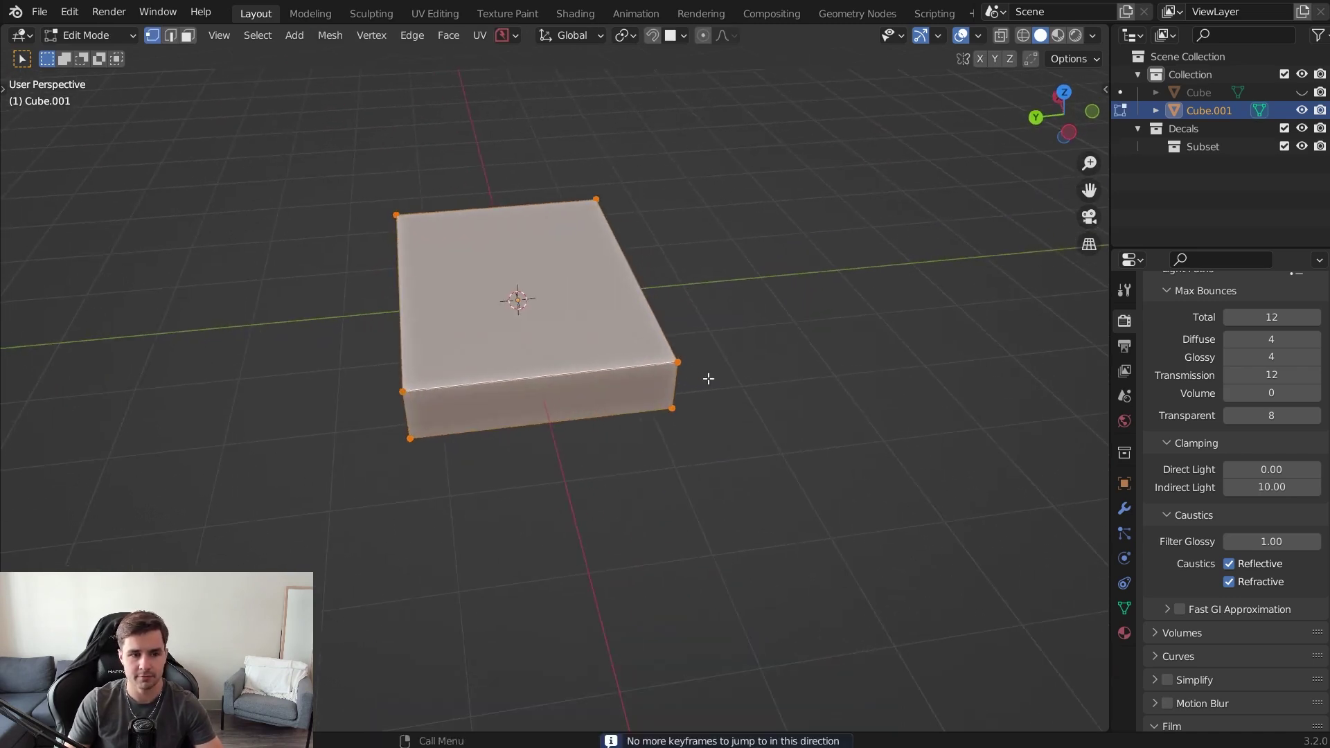
# - Try moving a corner vertex of the slab in vertex selection mode and a top edge in edge selection mode
pyautogui.click(677, 362)
pyautogui.press('g')
pyautogui.press('Escape')
pyautogui.press('2')
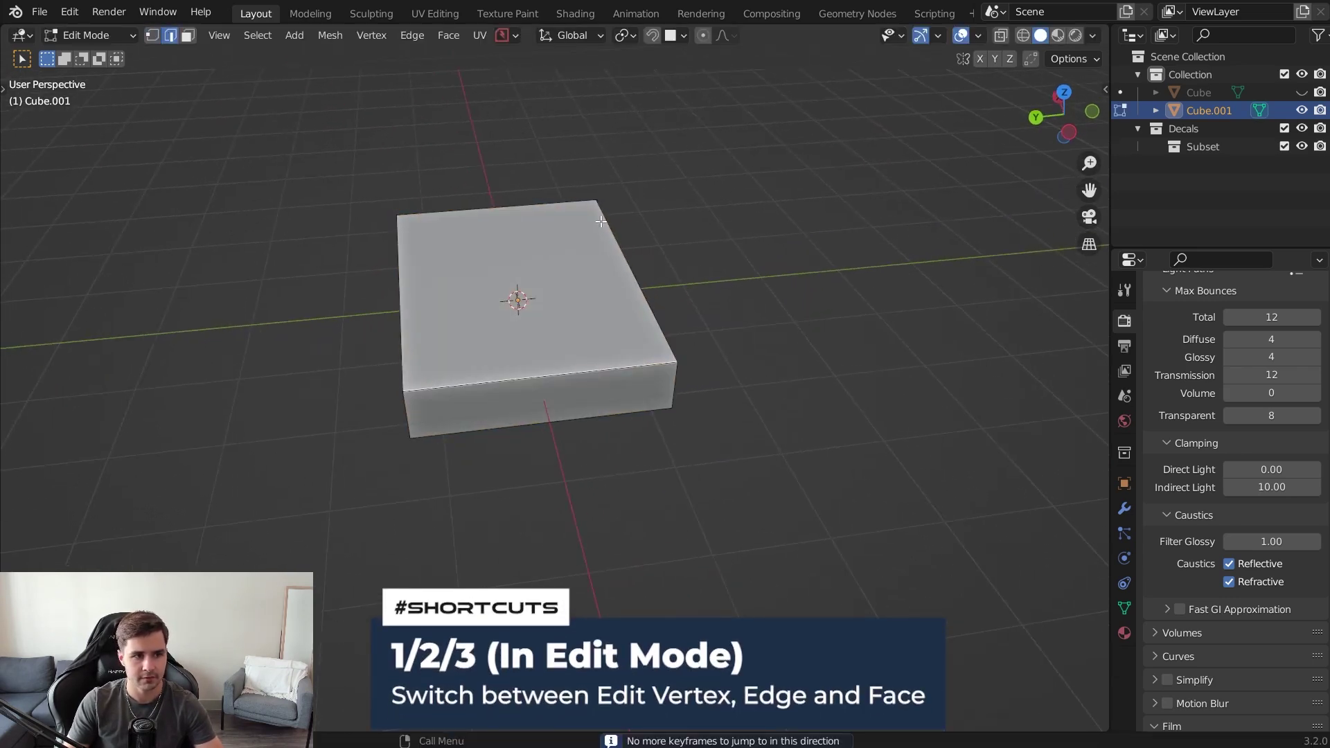
pyautogui.click(630, 358)
pyautogui.press('g')
pyautogui.press('Escape')
# - Select the slab's top face in face selection mode and try moving it
pyautogui.press('3')
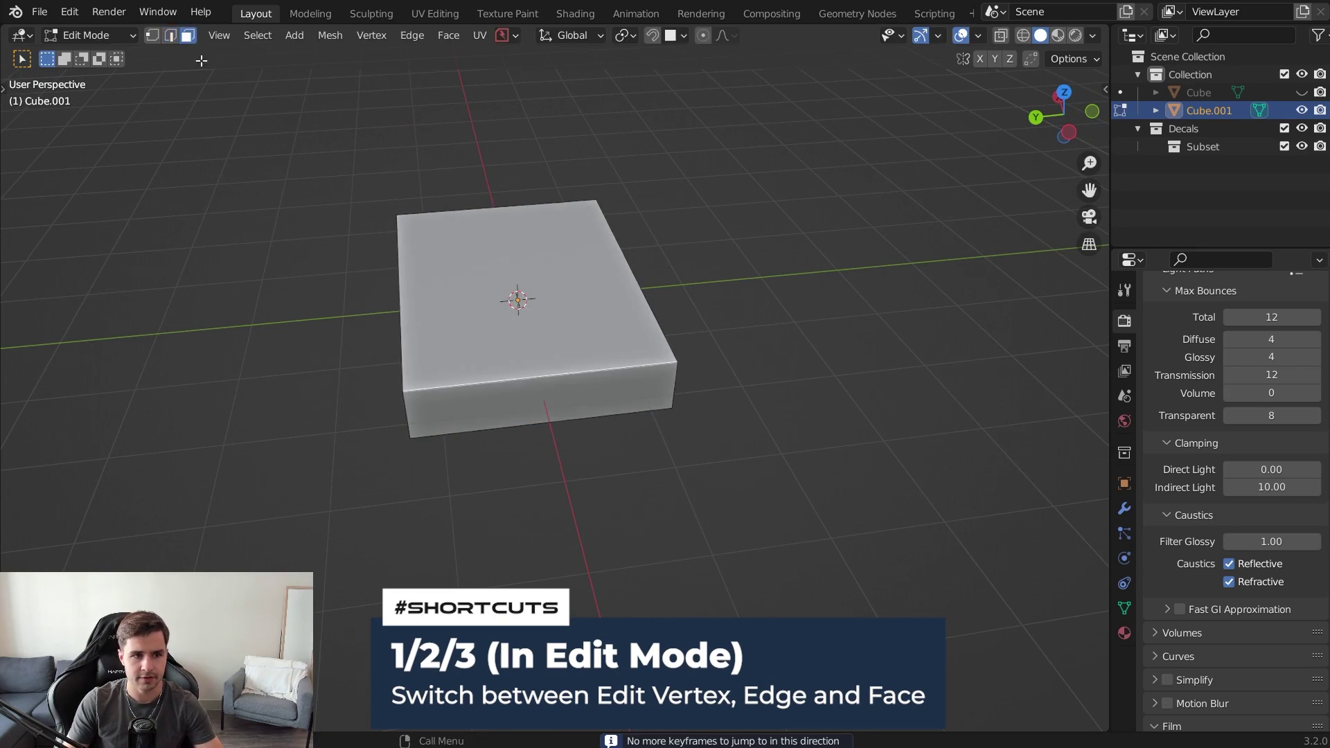
pyautogui.click(421, 264)
pyautogui.press('g')
pyautogui.press('Escape')
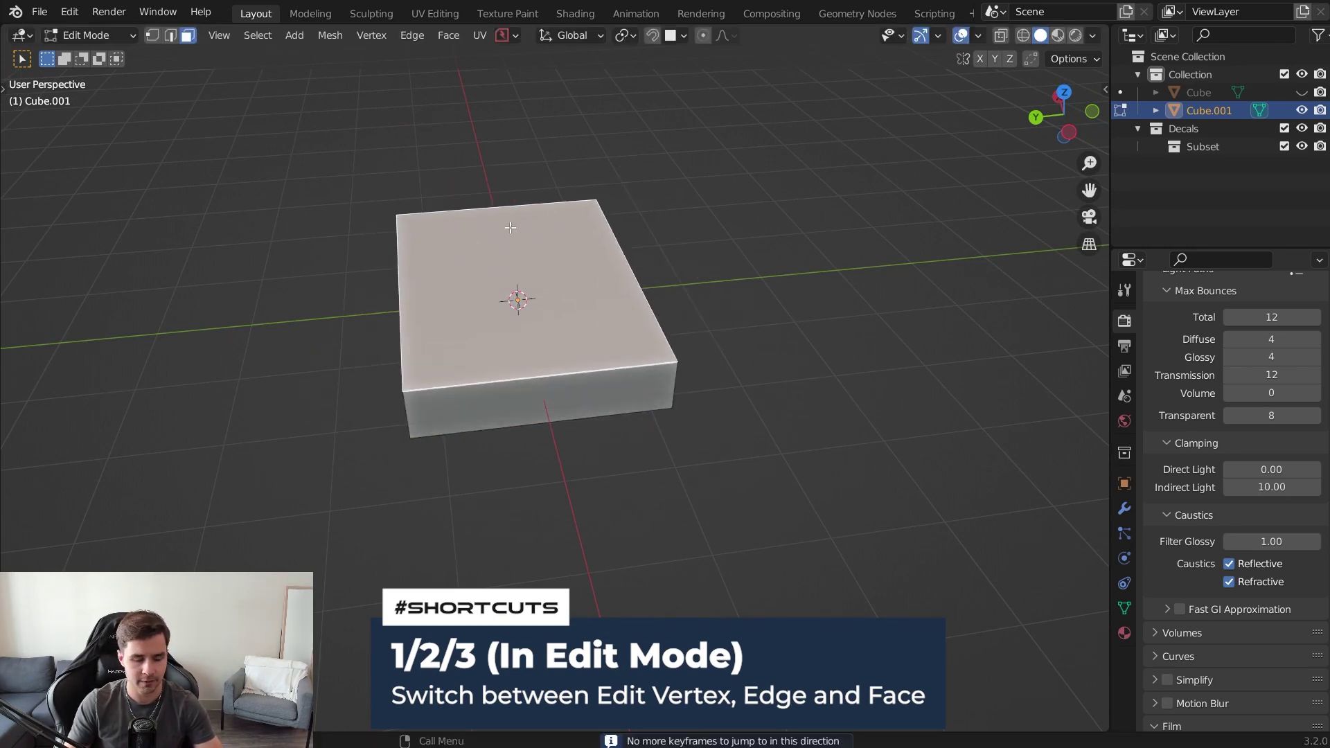
pyautogui.press('2')
pyautogui.press('3')
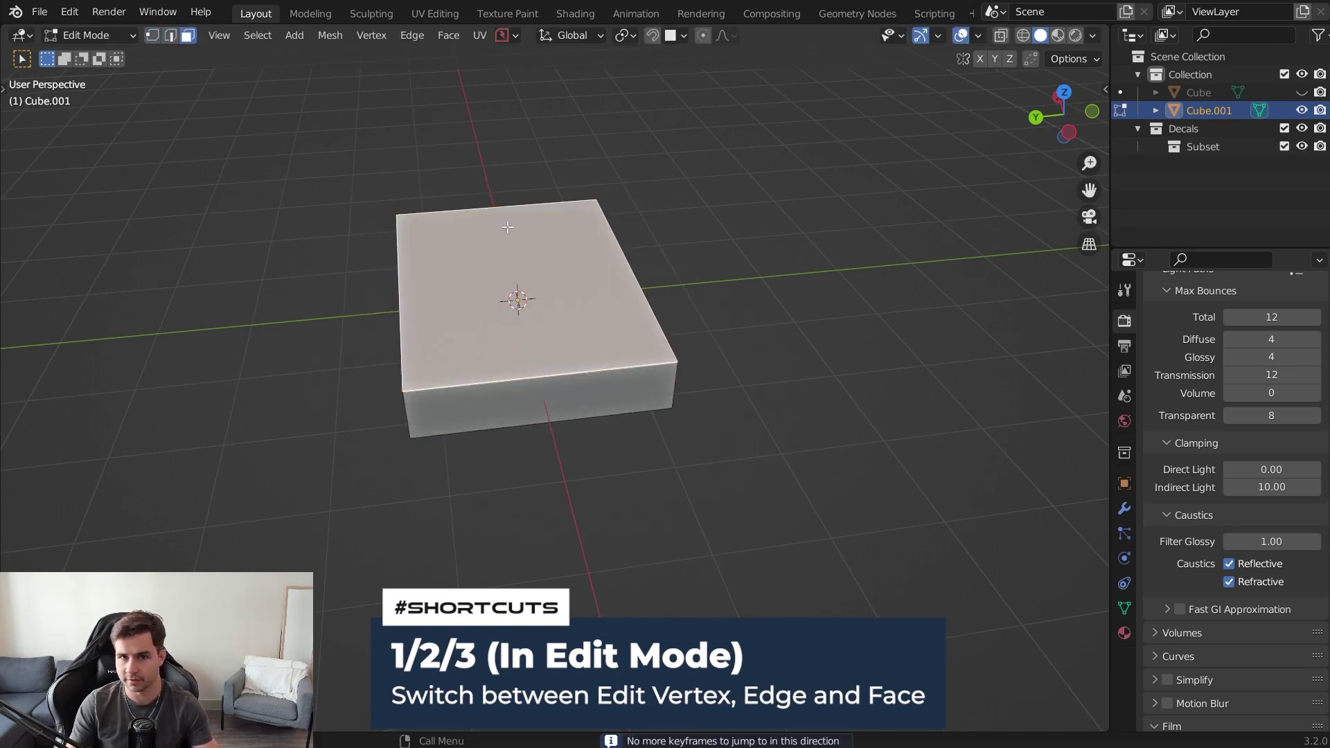
# - In edge selection mode, bevel one vertical corner edge of the slab with a single segment to make a flat chamfer
pyautogui.moveTo(787, 288); pyautogui.dragTo(816, 288, button='middle')
pyautogui.press('2')
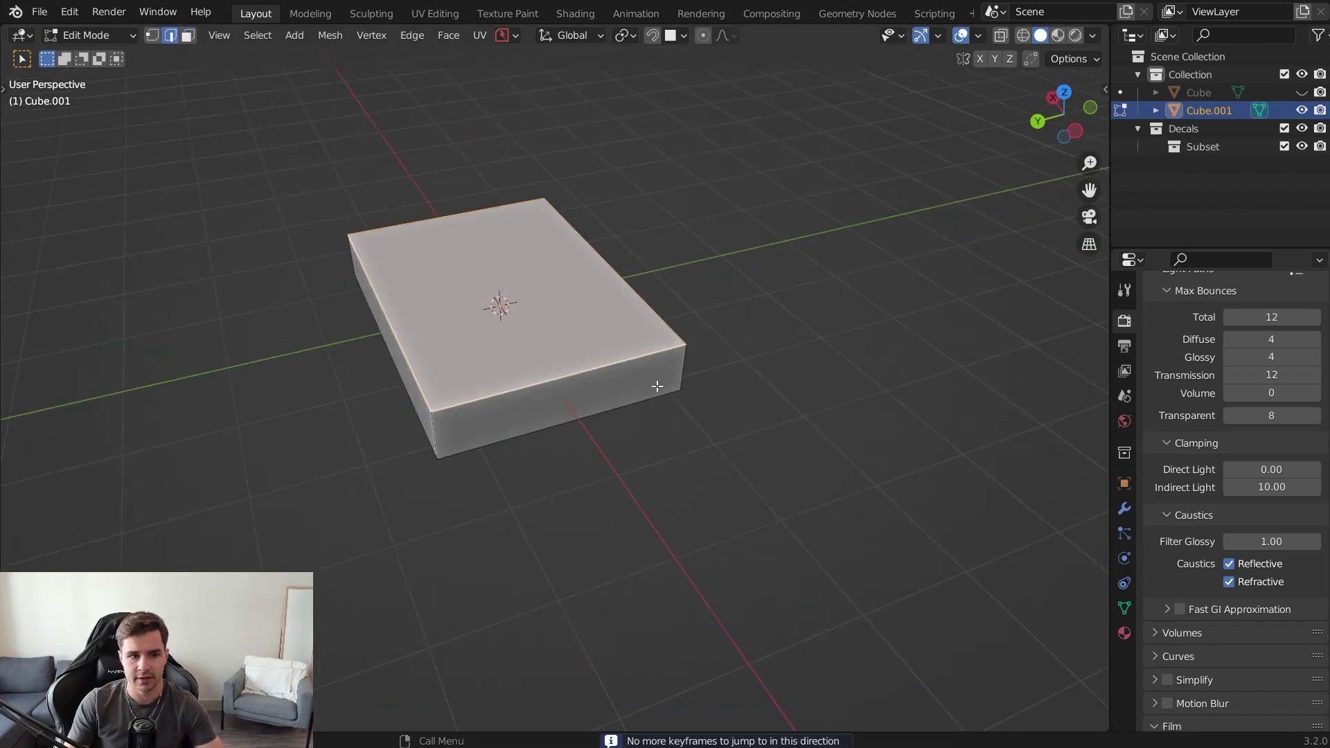
pyautogui.moveTo(688, 350); pyautogui.dragTo(798, 498, button='middle')
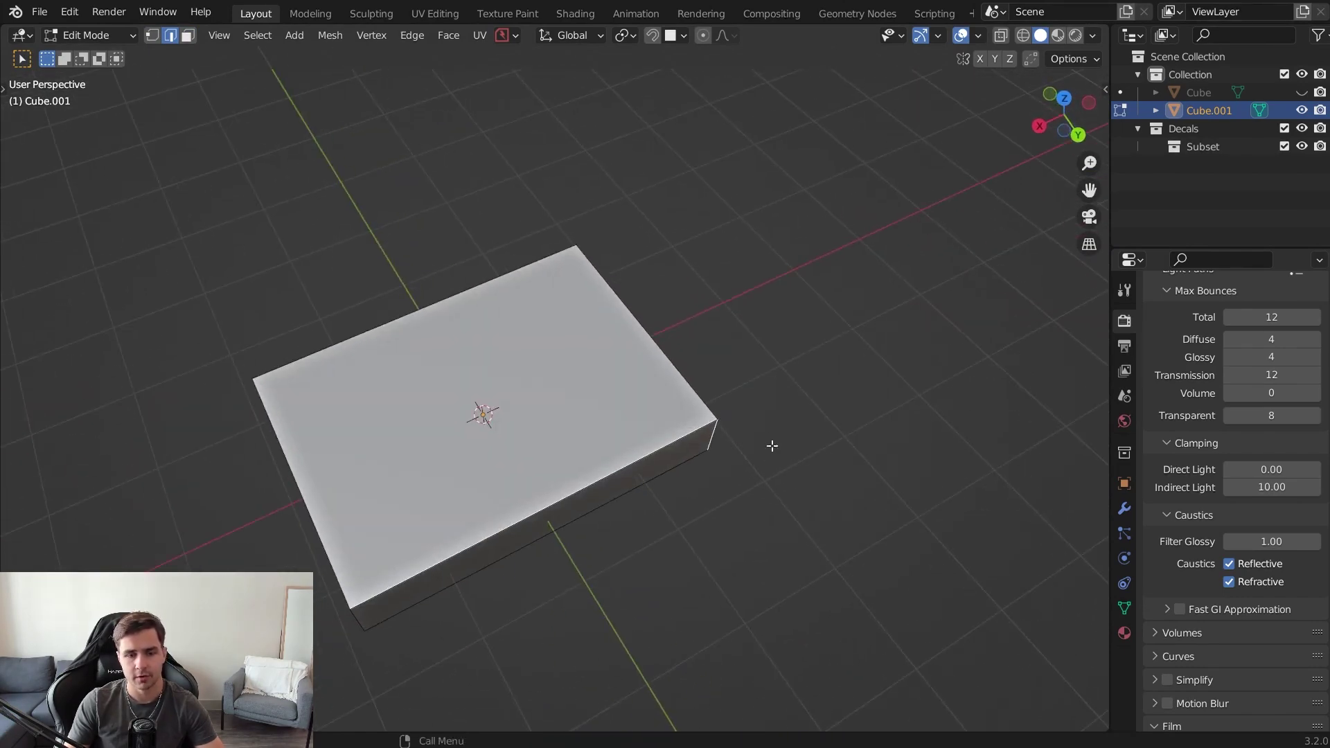
pyautogui.hotkey('ctrl', 'b')
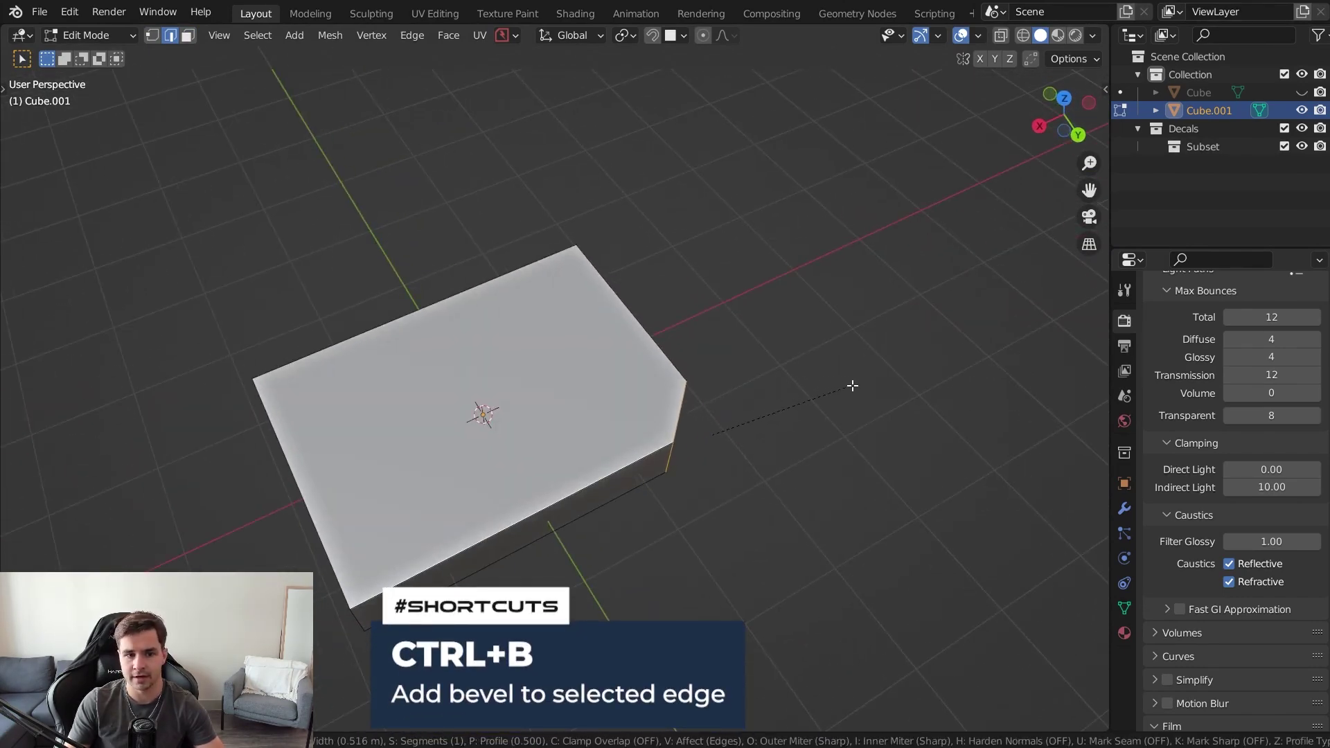
pyautogui.scroll(8, 907, 378)
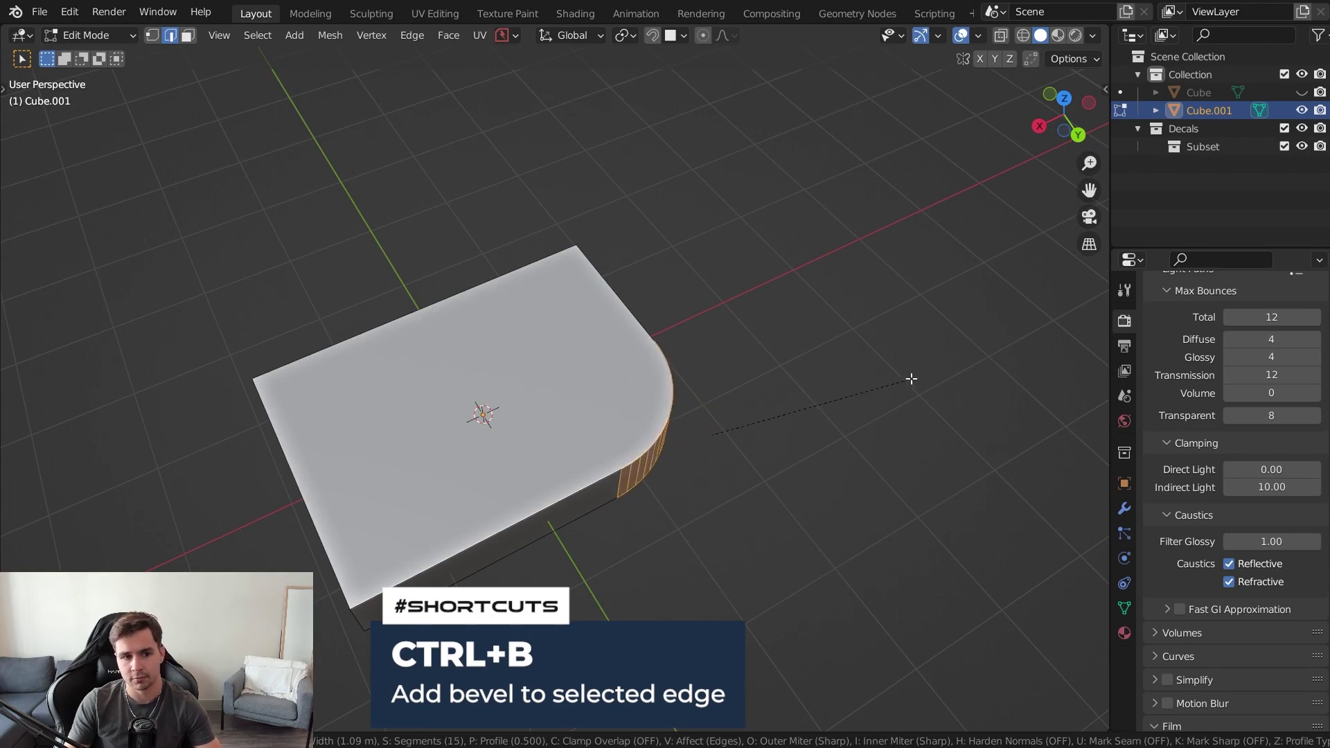
pyautogui.scroll(-8, 916, 374)
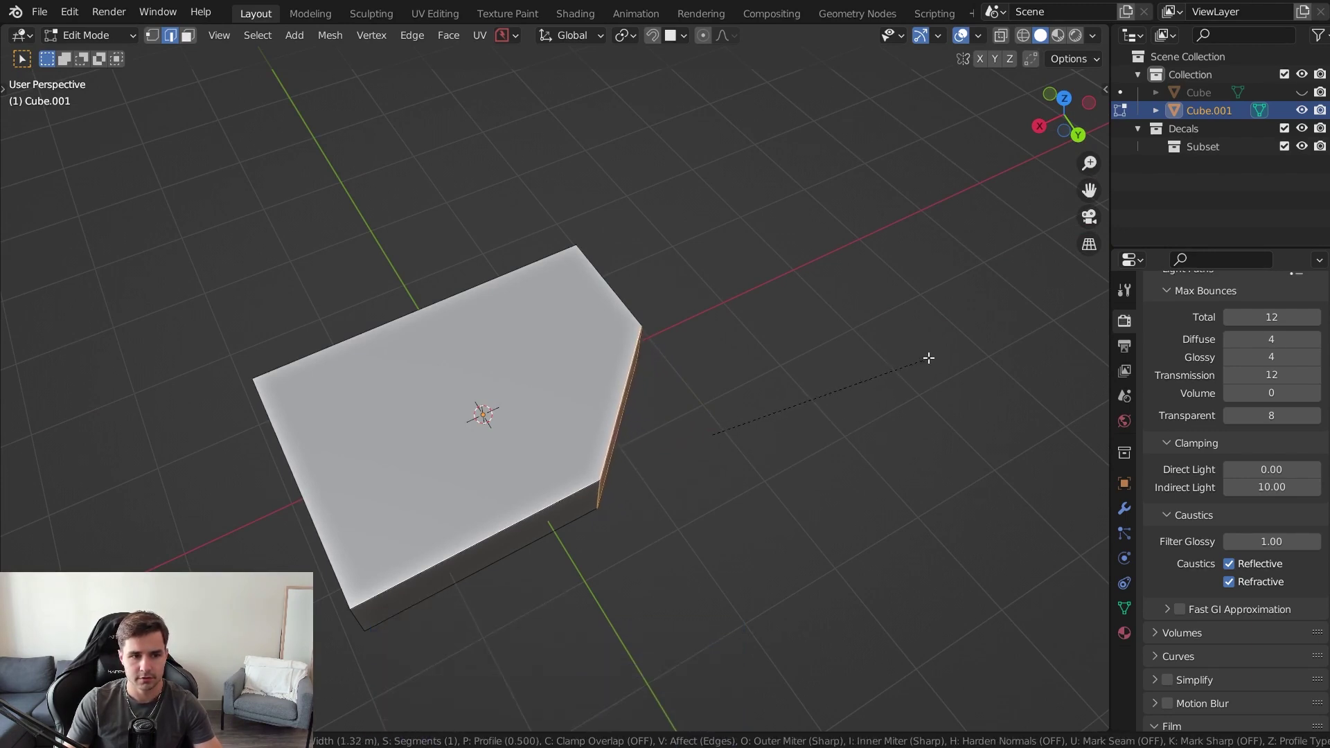
pyautogui.click(890, 370)
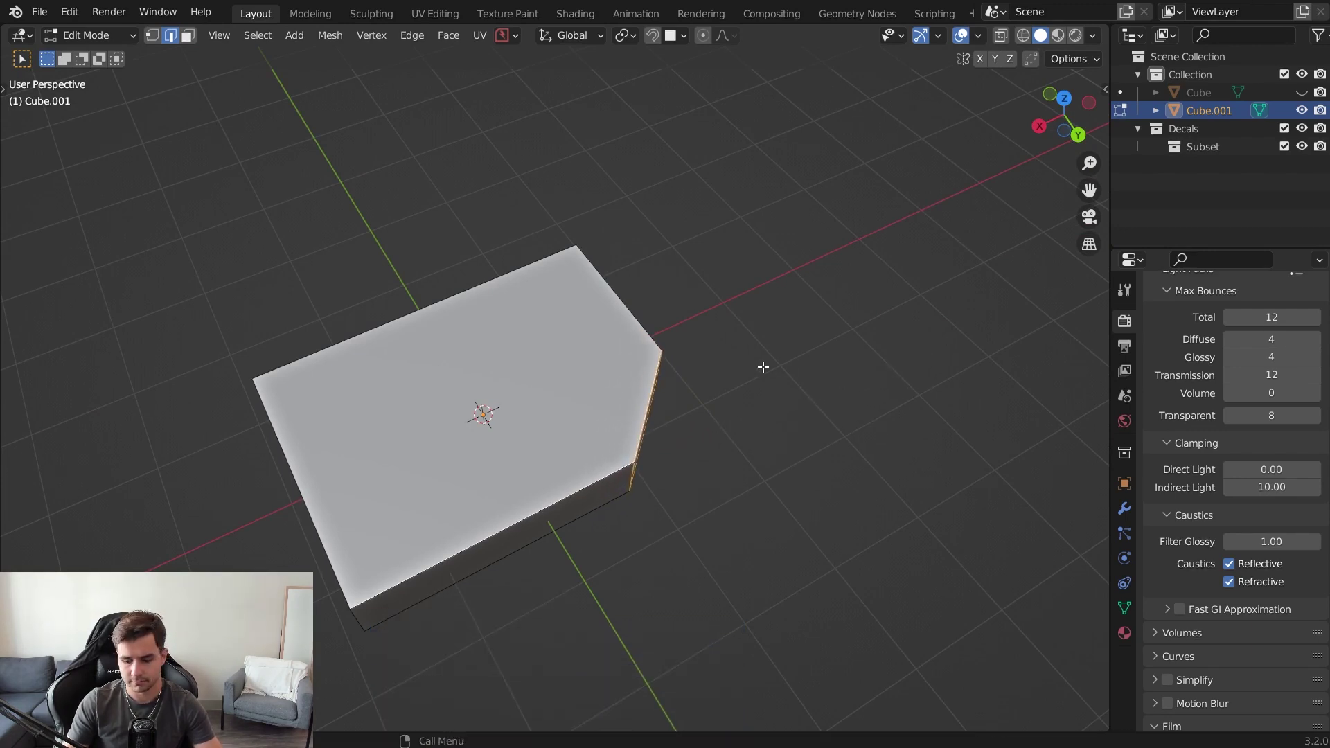
# - Bevel the diagonally opposite vertical corner edge of the slab by about 1.68 m with a single segment
pyautogui.moveTo(764, 367); pyautogui.dragTo(673, 444, button='middle')
pyautogui.hotkey('ctrl', 'b')
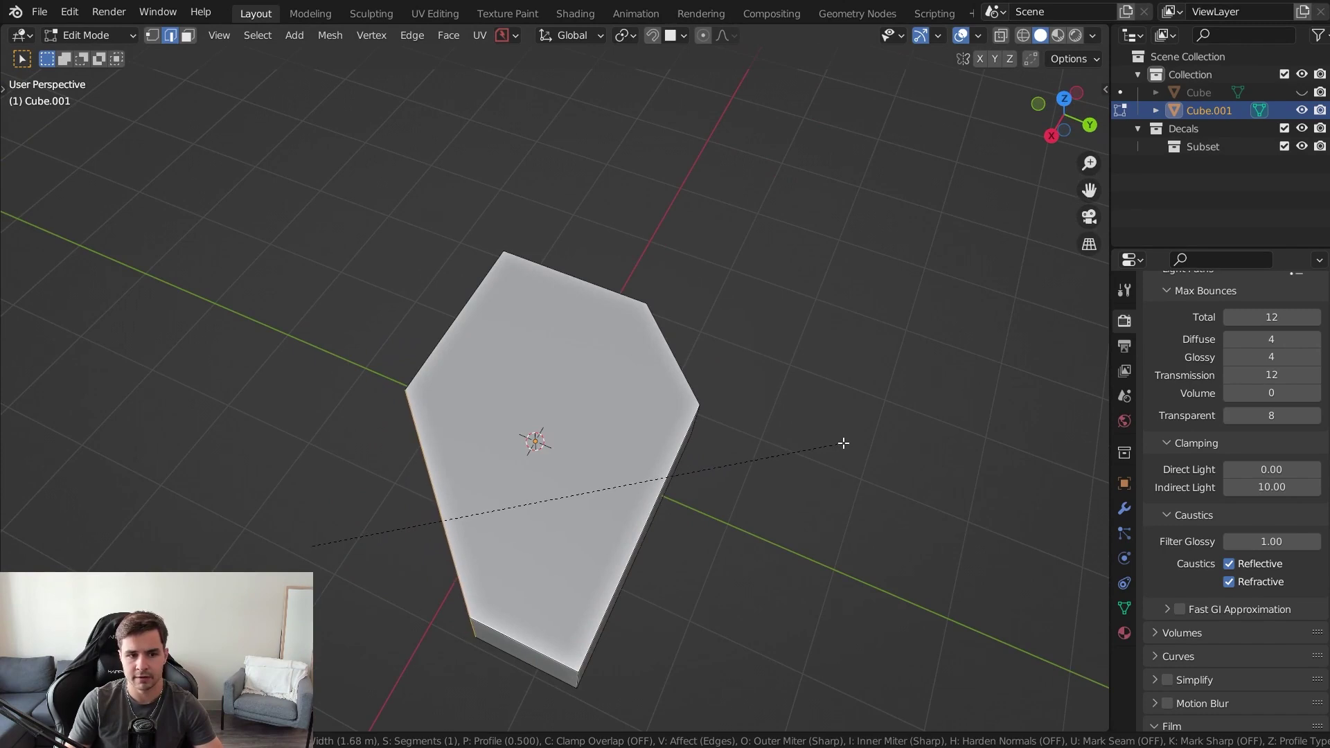
pyautogui.click(841, 439)
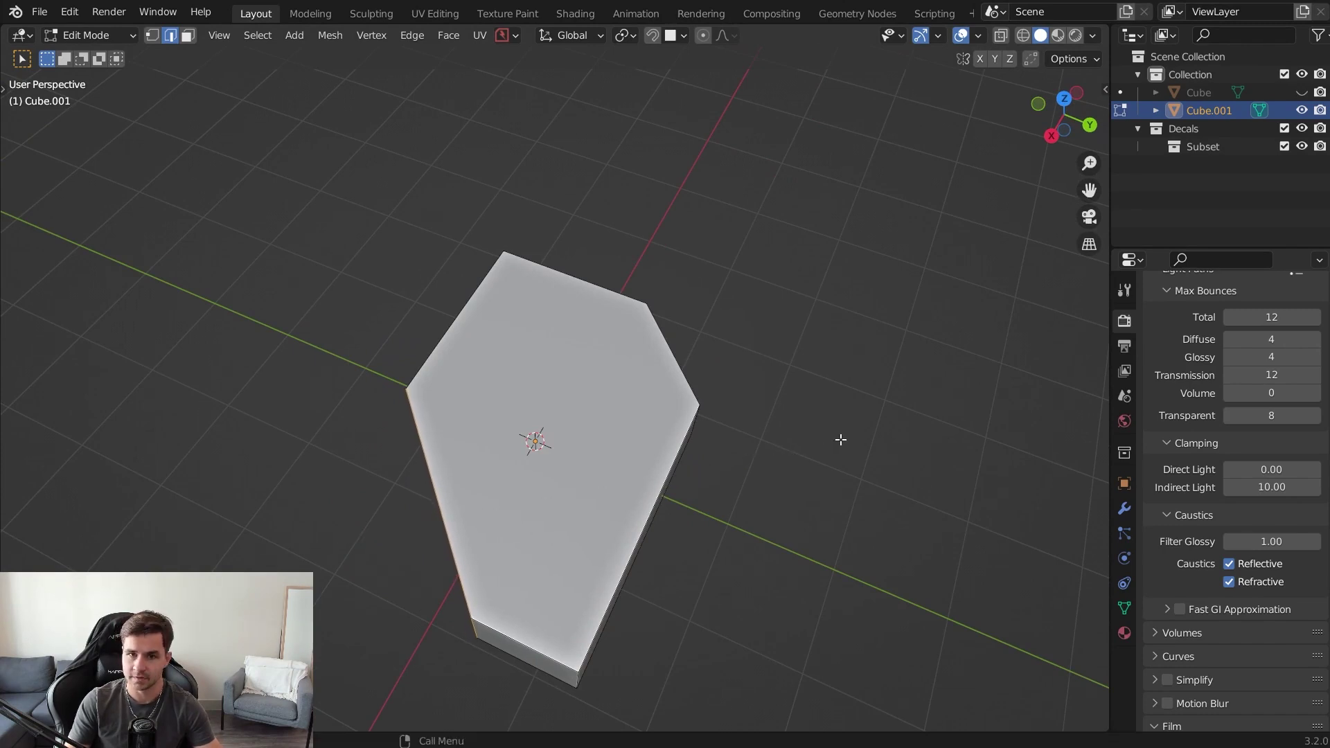
# - Return to Object Mode and add a new mesh cube at the slab's centre
pyautogui.moveTo(820, 431); pyautogui.dragTo(783, 422, button='middle')
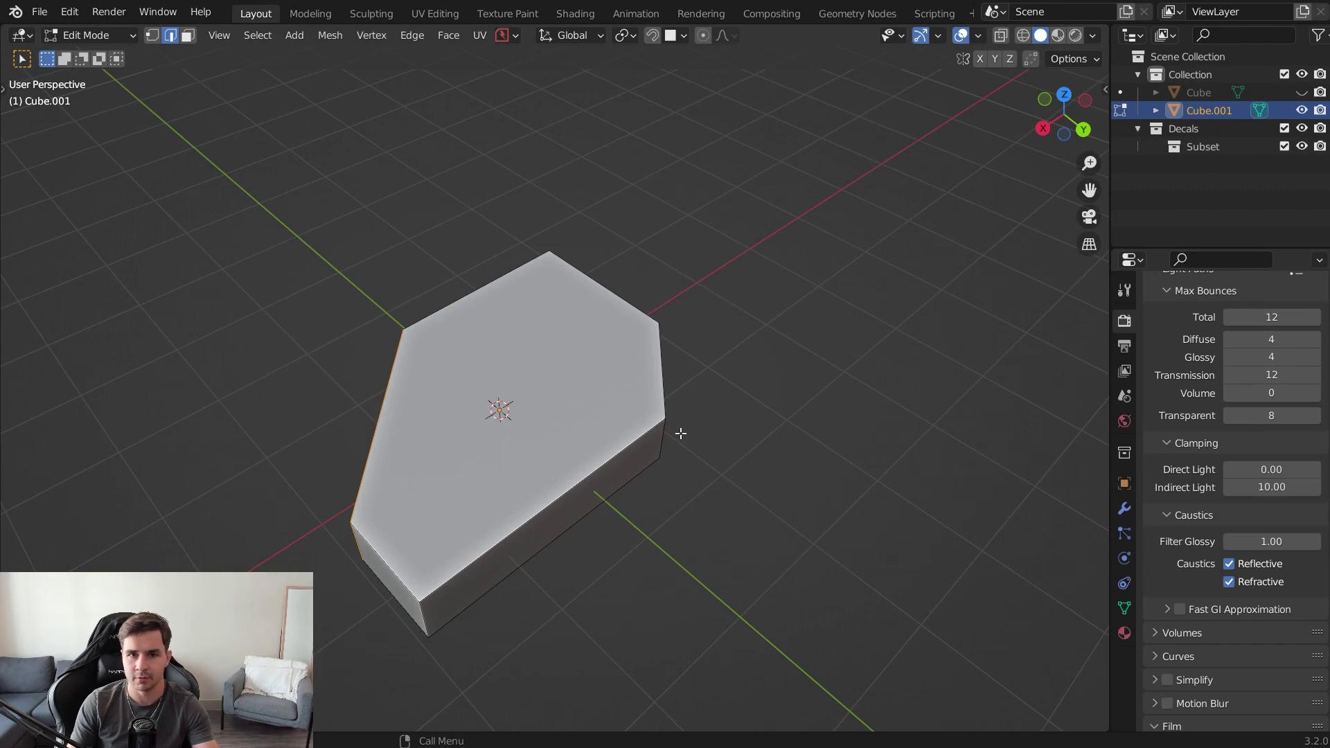
pyautogui.moveTo(746, 437); pyautogui.dragTo(661, 433, button='middle')
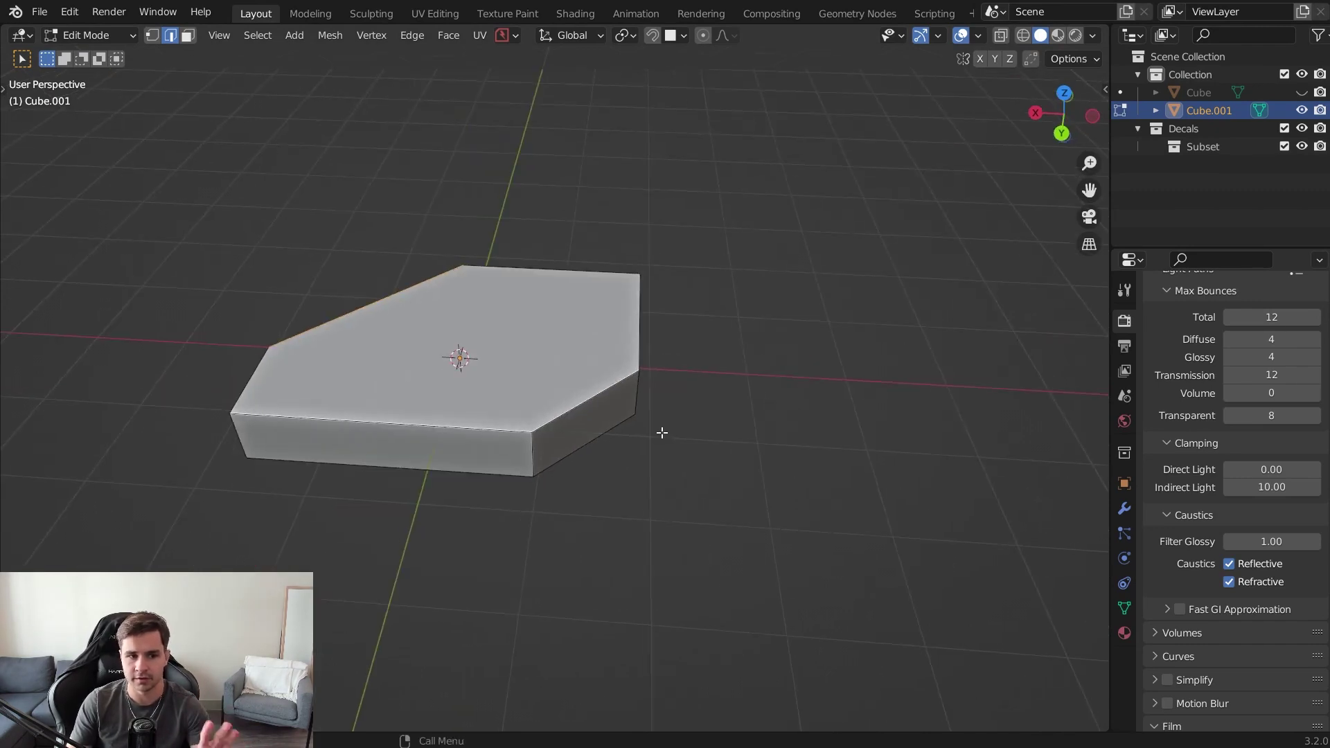
pyautogui.moveTo(593, 484); pyautogui.dragTo(639, 427, button='middle')
pyautogui.press('Tab')
pyautogui.press('Up')
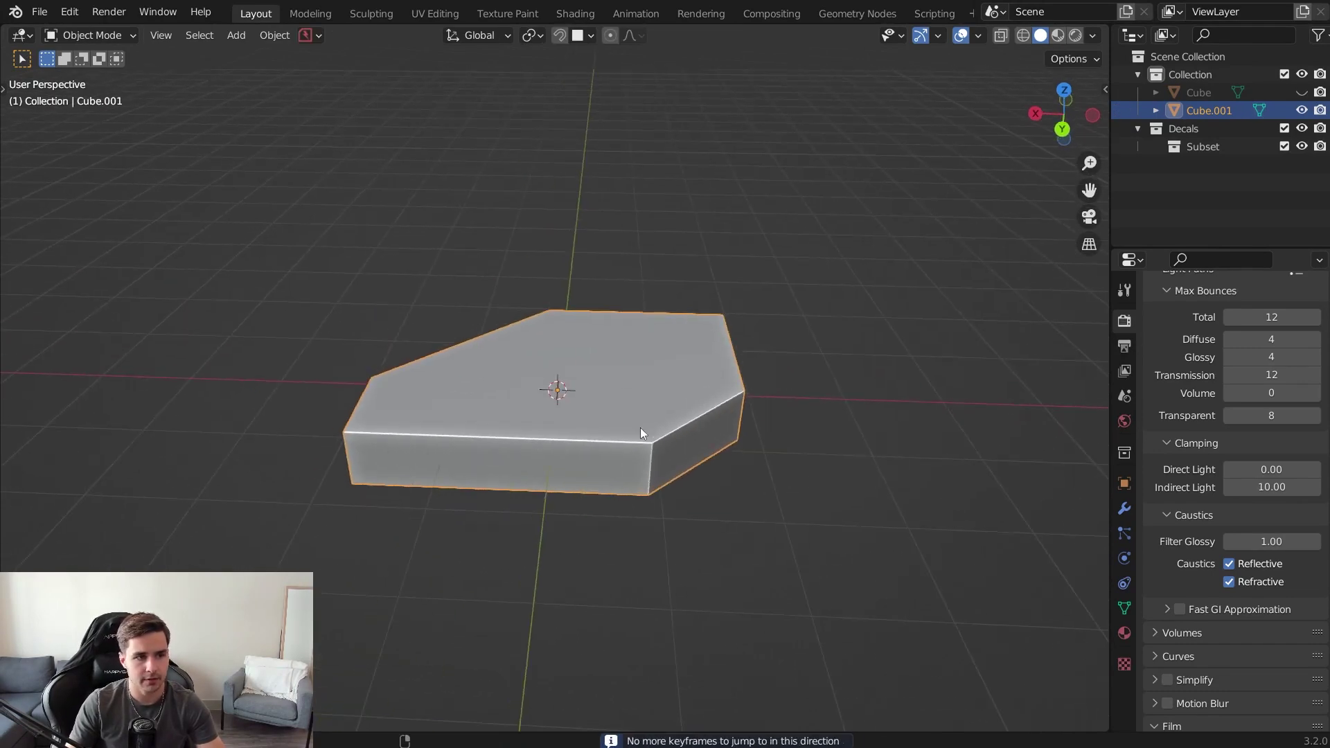
pyautogui.hotkey('shift', 'a')
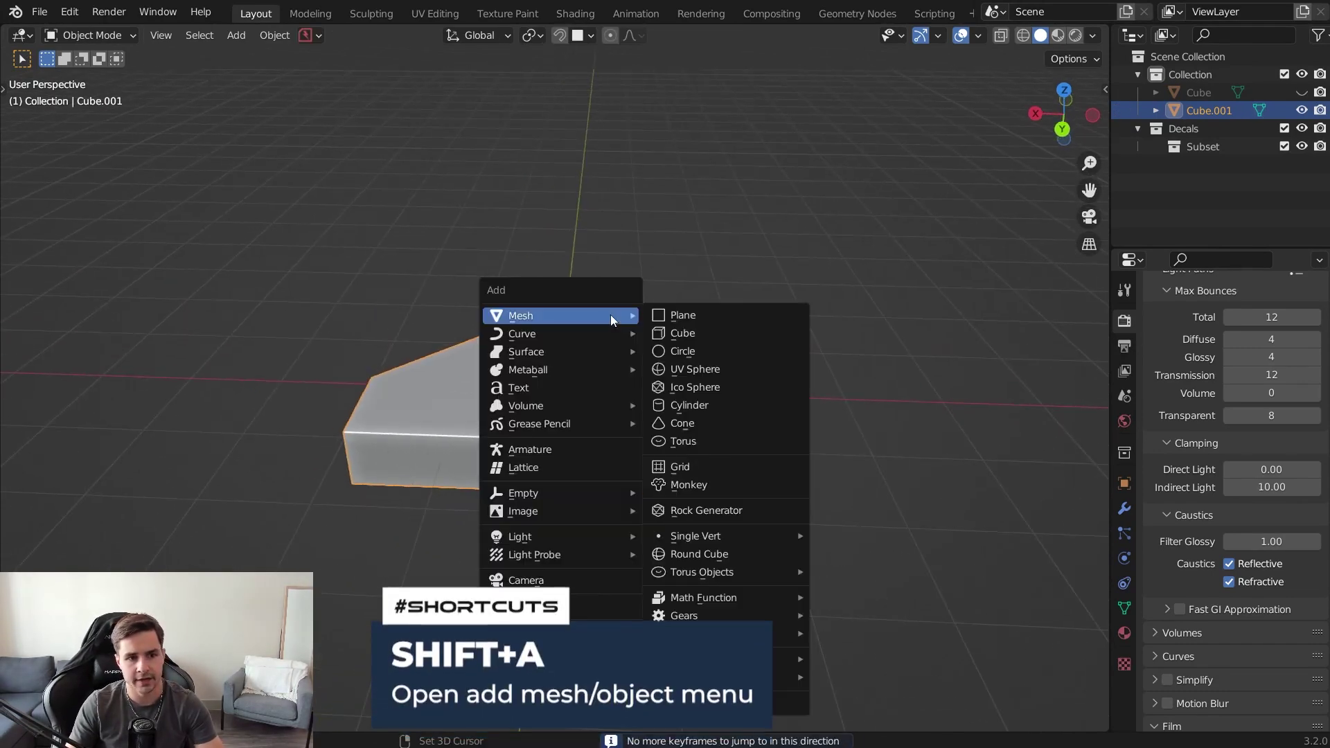
pyautogui.click(676, 335)
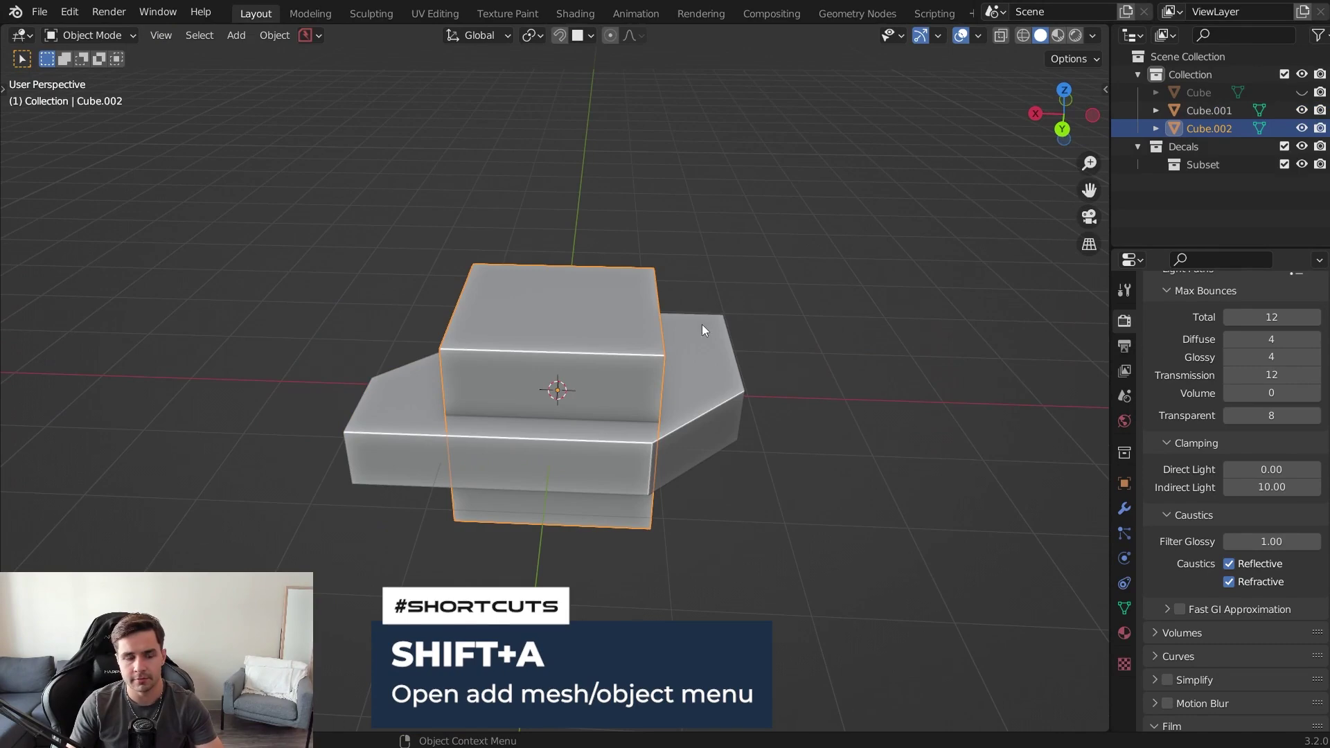
# - Raise the new cube along the Z axis so that only its lower part overlaps the slab
pyautogui.moveTo(701, 324); pyautogui.dragTo(681, 427, button='middle')
pyautogui.press('s')
pyautogui.press('z')
pyautogui.click(724, 406)
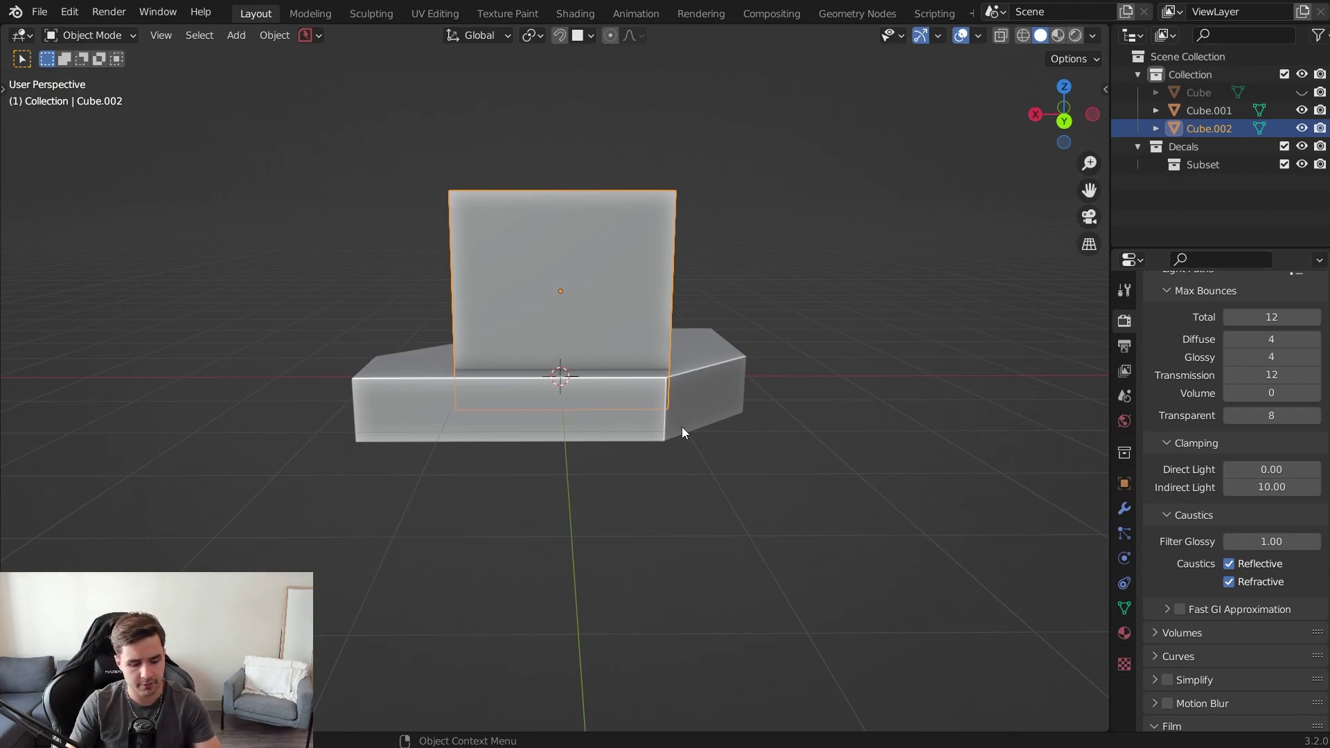
# - View the cube and slab from the right side in orthographic view
pyautogui.press('`')
pyautogui.press('`')
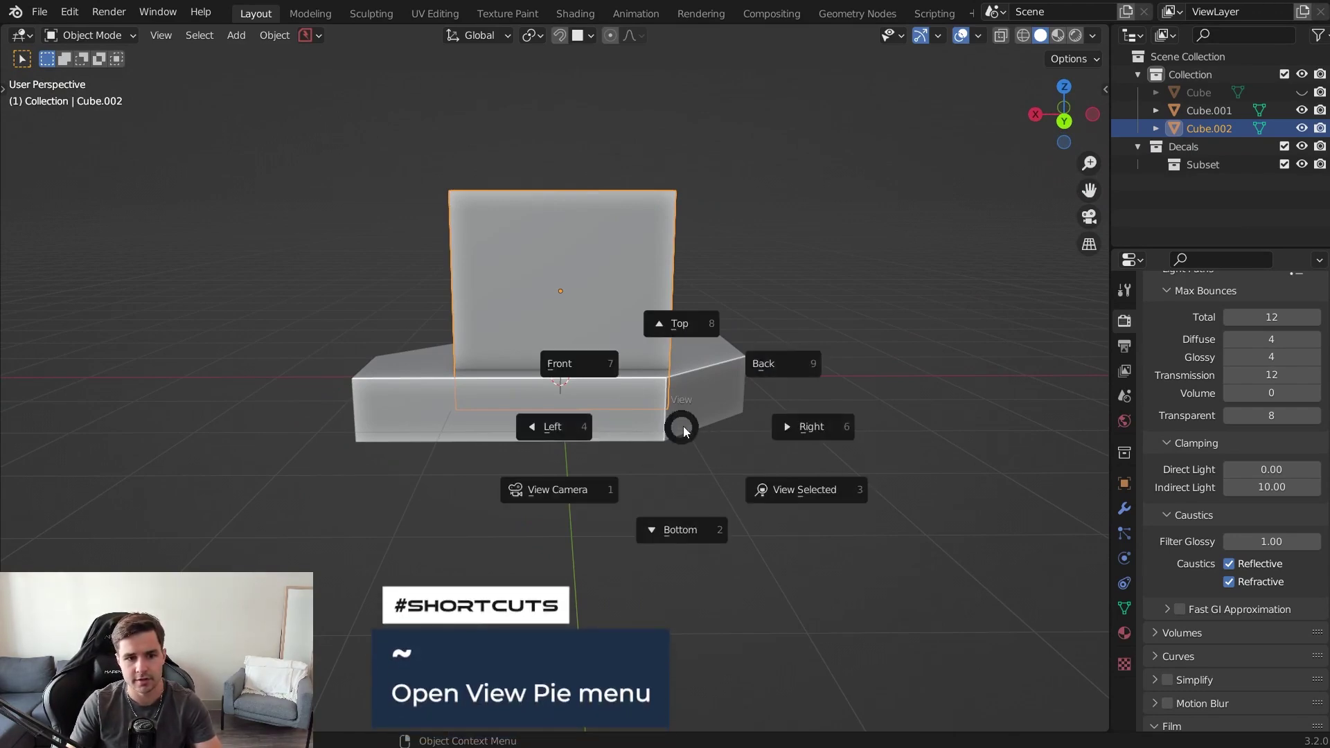
pyautogui.click(826, 425)
pyautogui.press('`')
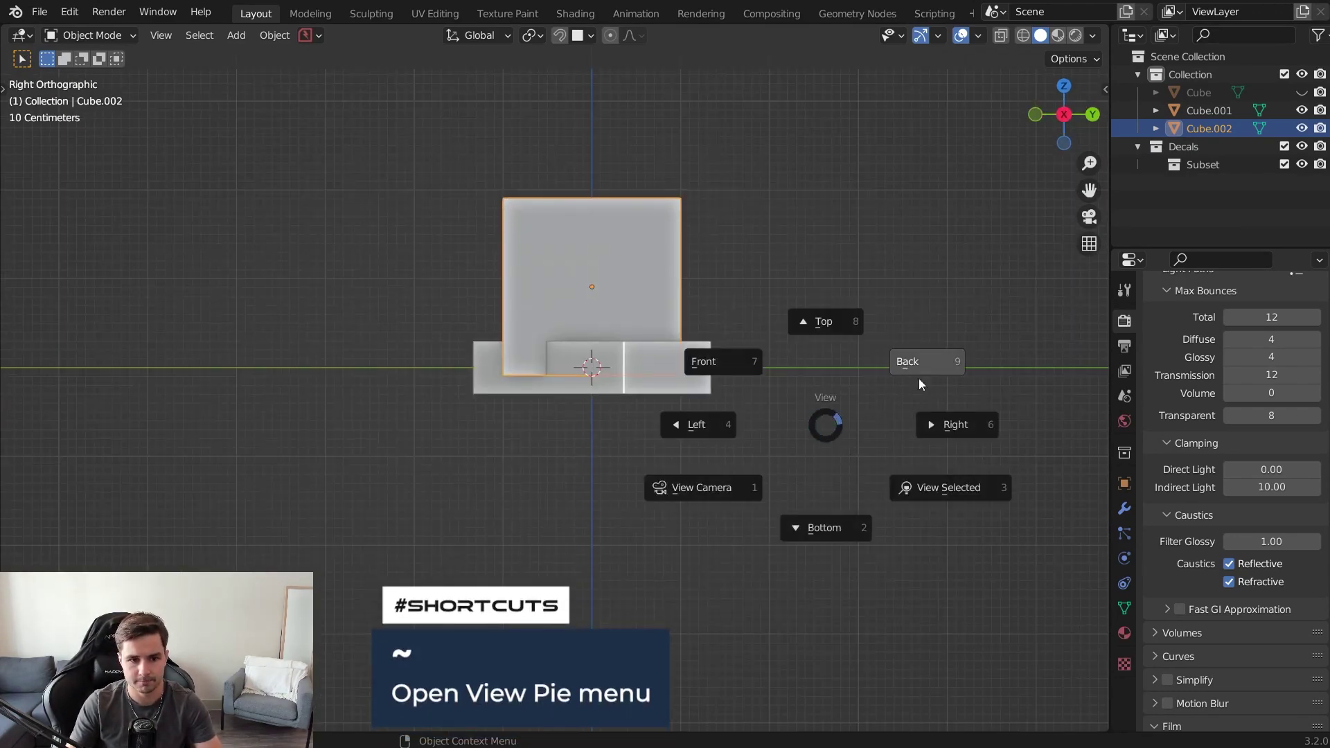
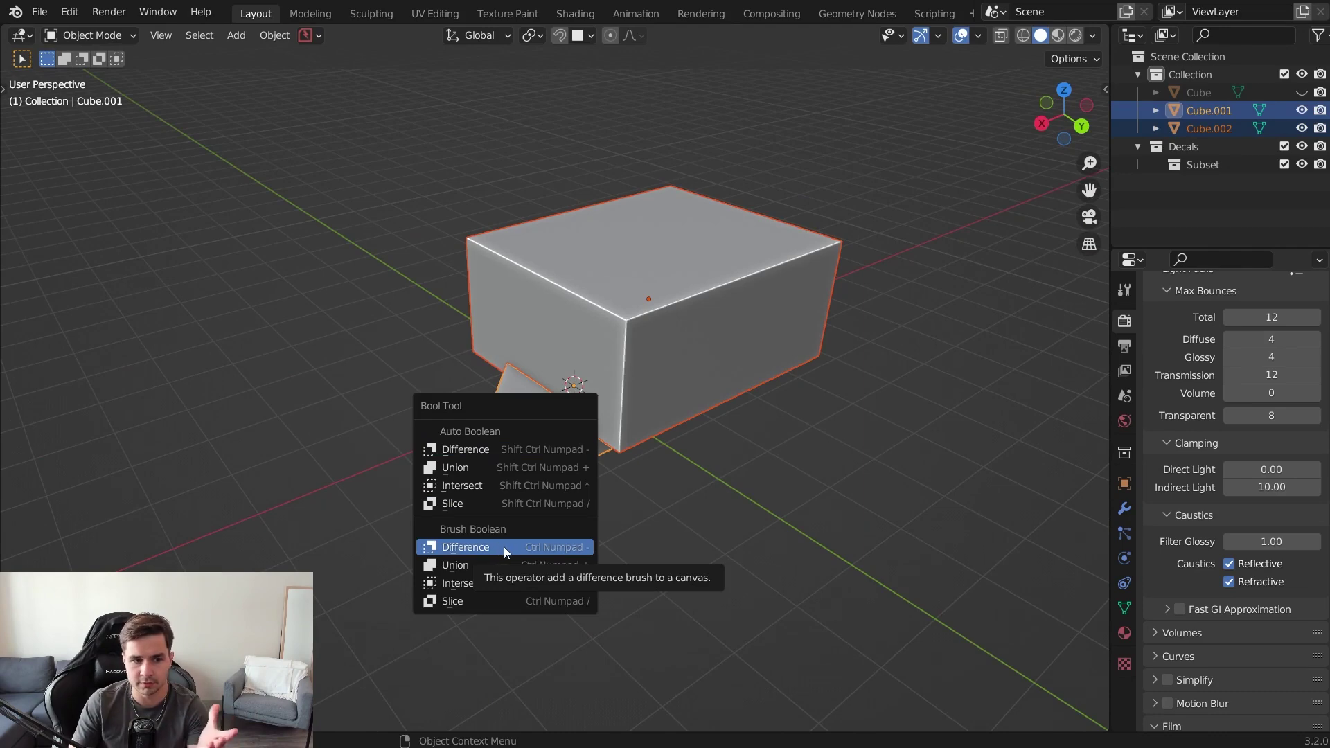
# - Subtract the enlarged cube from the slab with a Brush Boolean Difference and try moving the cutter to adjust the cut
pyautogui.moveTo(504, 546)
pyautogui.mouseDown(button='middle')
pyautogui.moveTo(708, 544)
pyautogui.moveTo(626, 568)
pyautogui.moveTo(708, 576)
pyautogui.moveTo(596, 455)
pyautogui.mouseUp(button='middle')
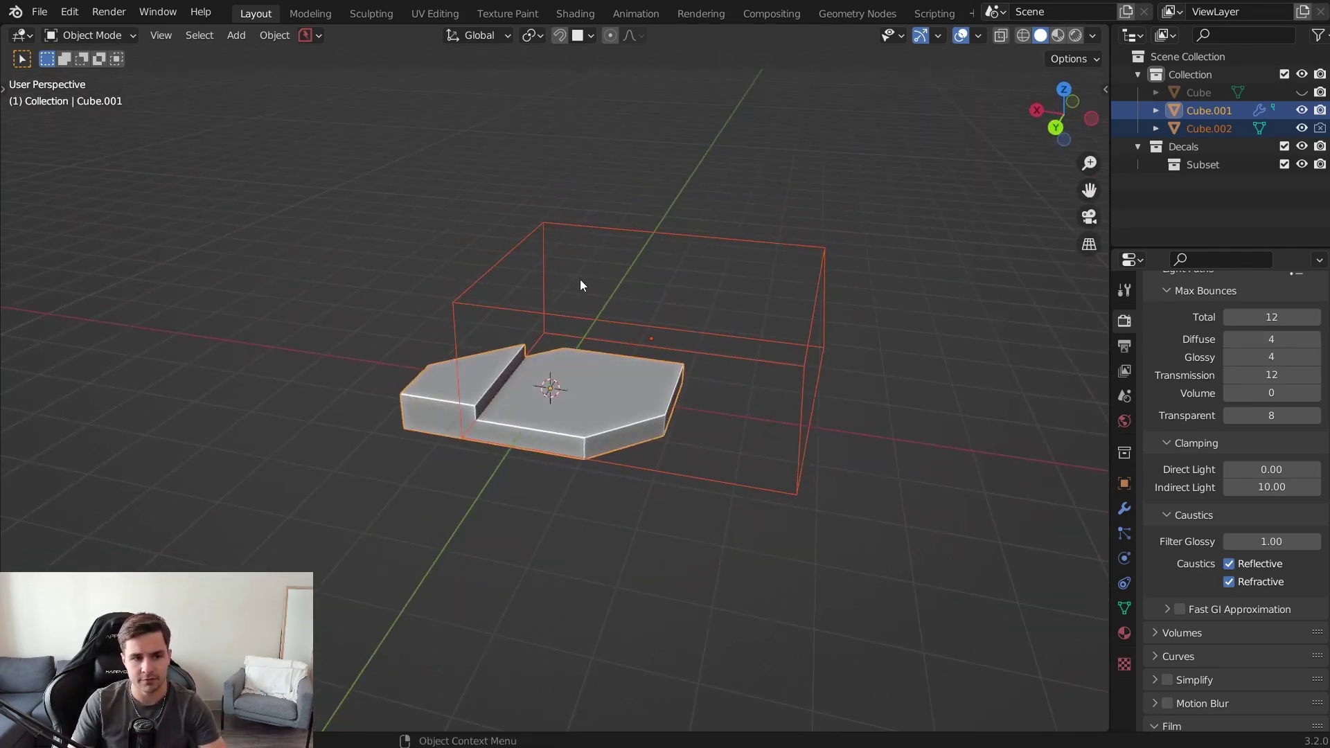
pyautogui.click(576, 225)
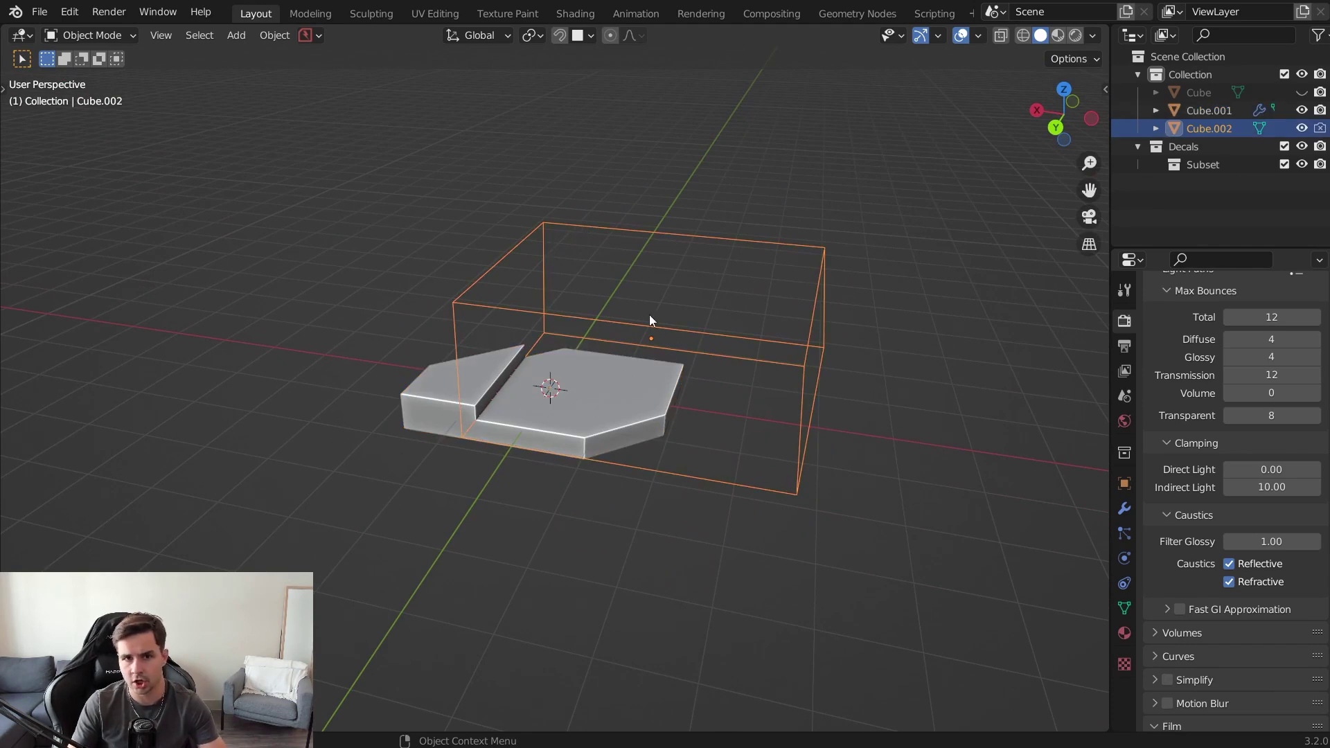
pyautogui.press('g')
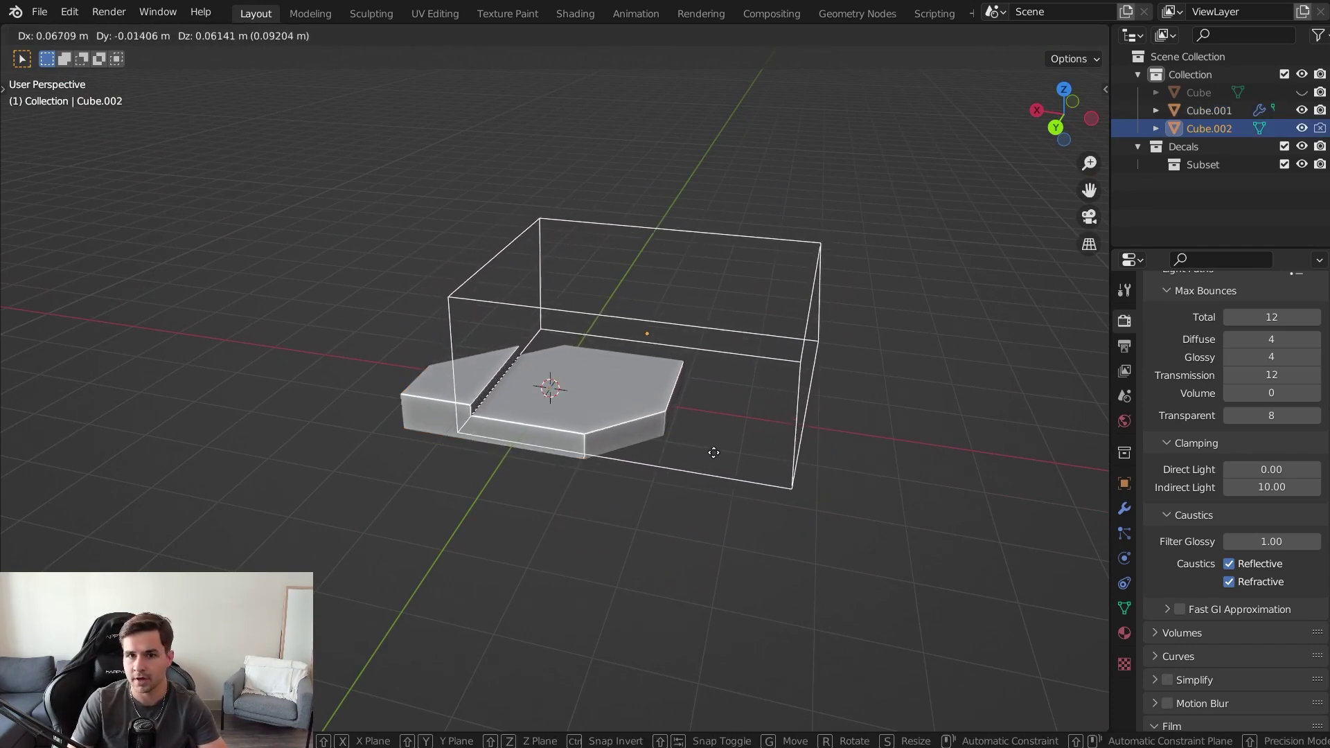
pyautogui.click(714, 451)
# - In Edit Mode, bevel the cutter's lower edge inside the slab by about 0.586 m with one segment to slope the cut
pyautogui.scroll(2, 626, 425)
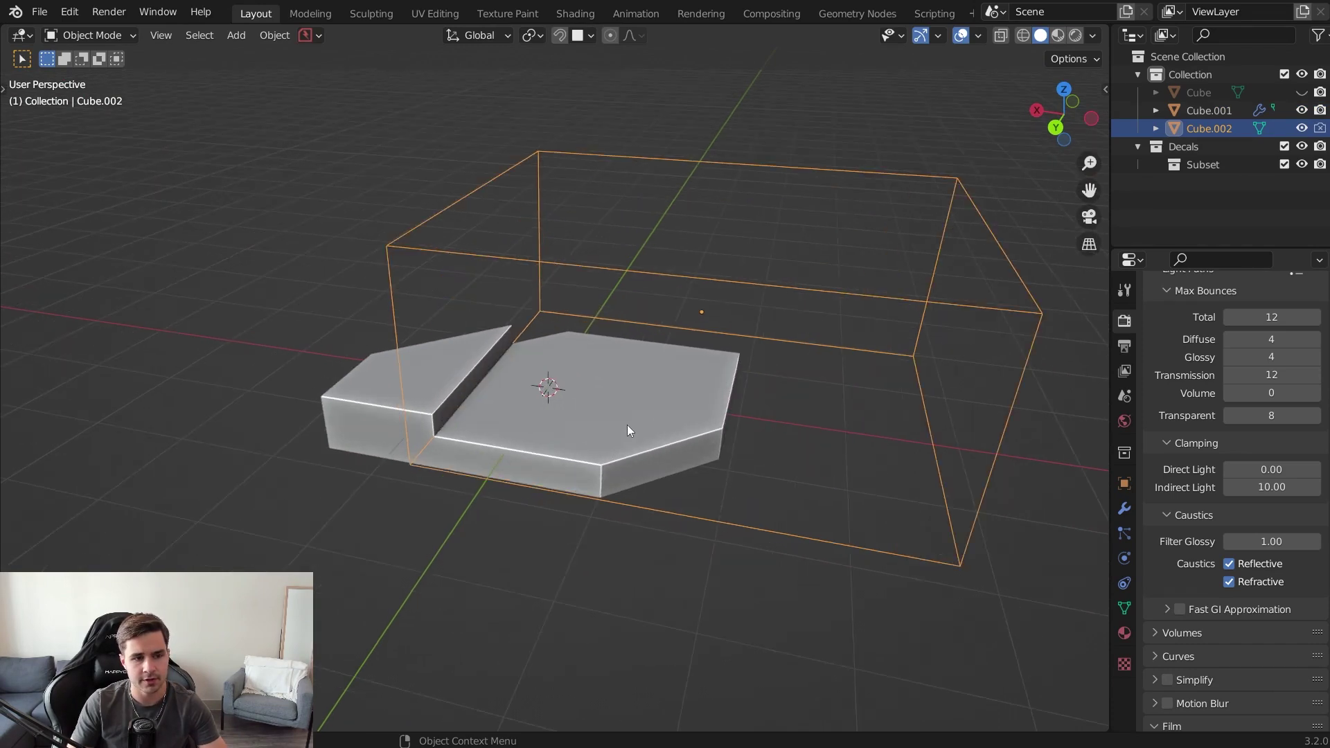
pyautogui.press('Tab')
pyautogui.click(173, 36)
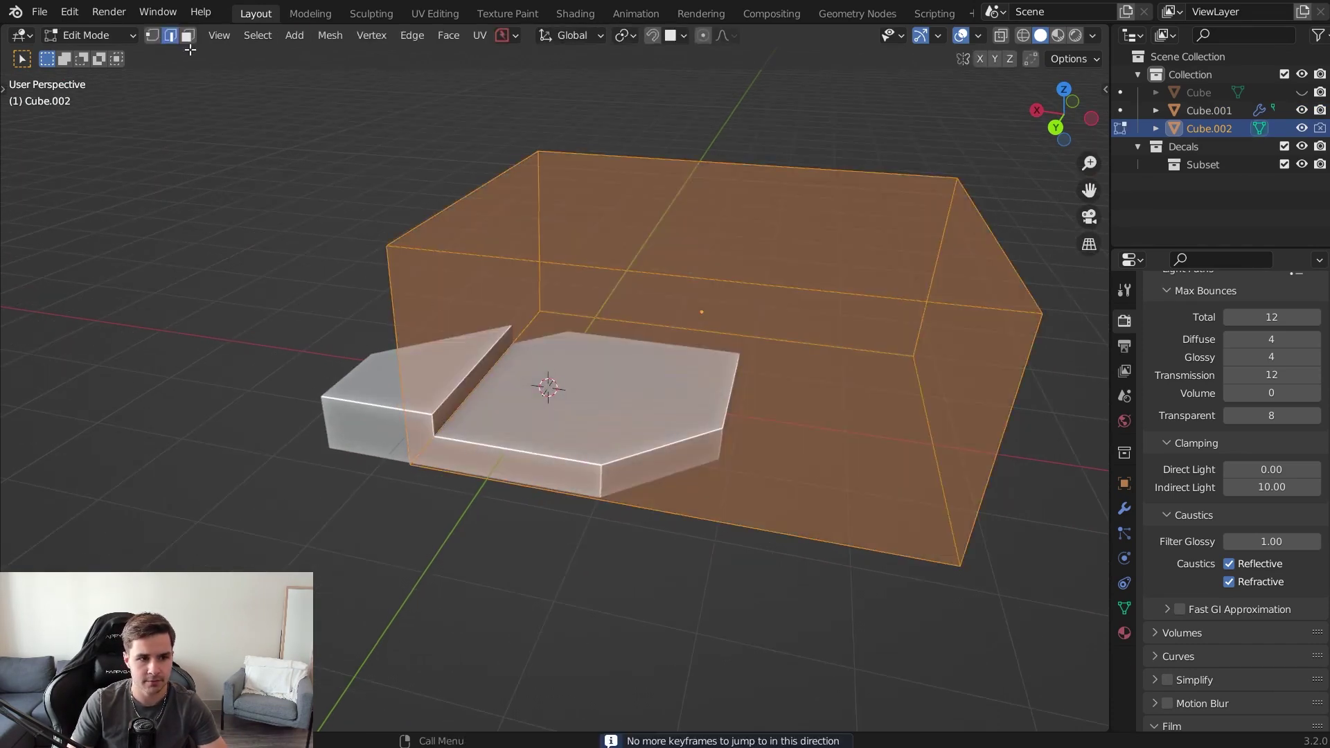
pyautogui.hotkey('alt', 'a')
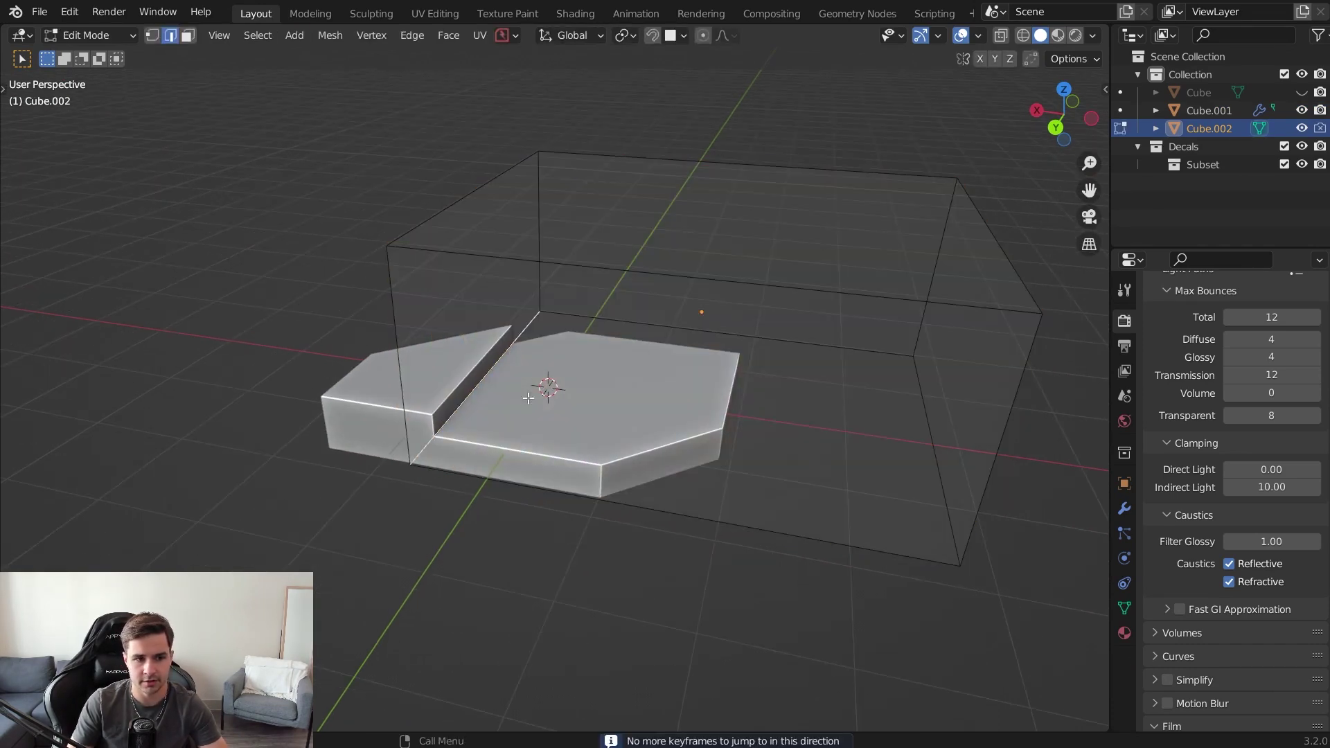
pyautogui.click(478, 389)
pyautogui.hotkey('ctrl', 'b')
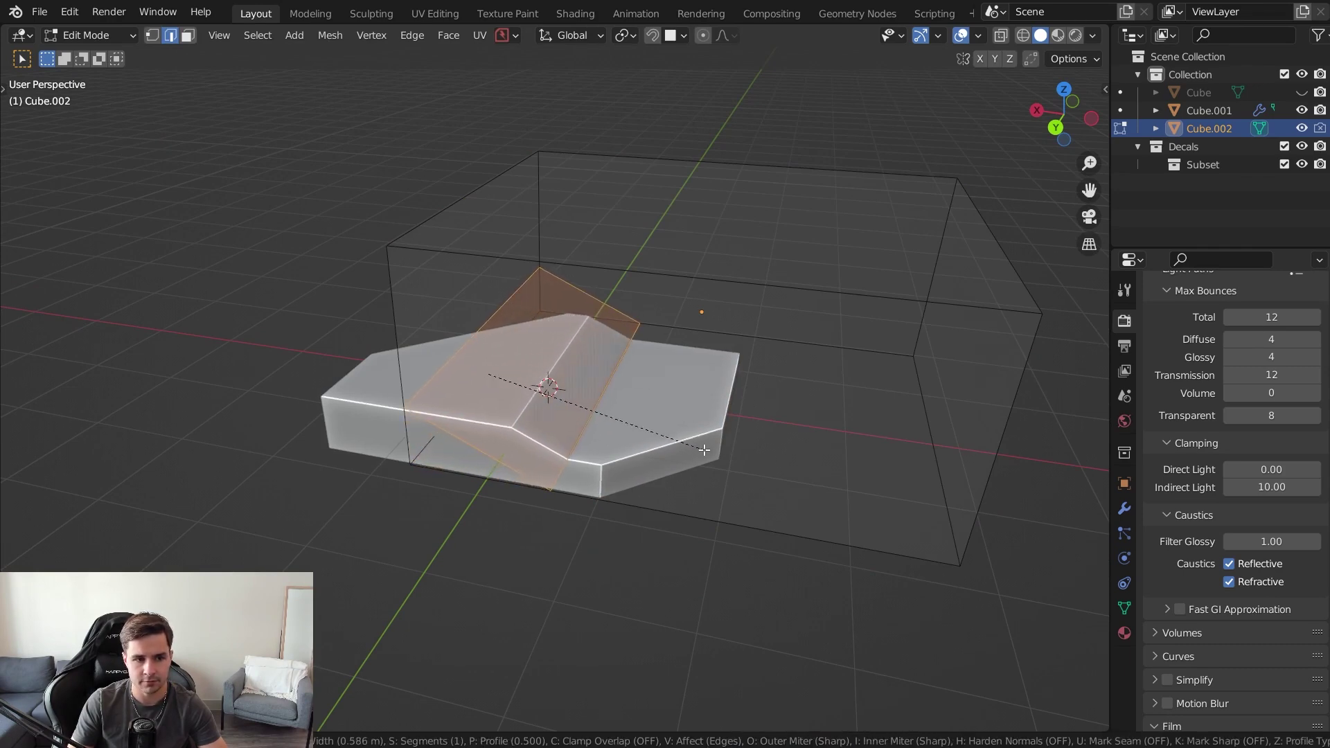
pyautogui.click(703, 450)
# - Examine the sloped cut from several angles in Object Mode and return to editing the cutter
pyautogui.moveTo(703, 449); pyautogui.dragTo(505, 466, button='middle')
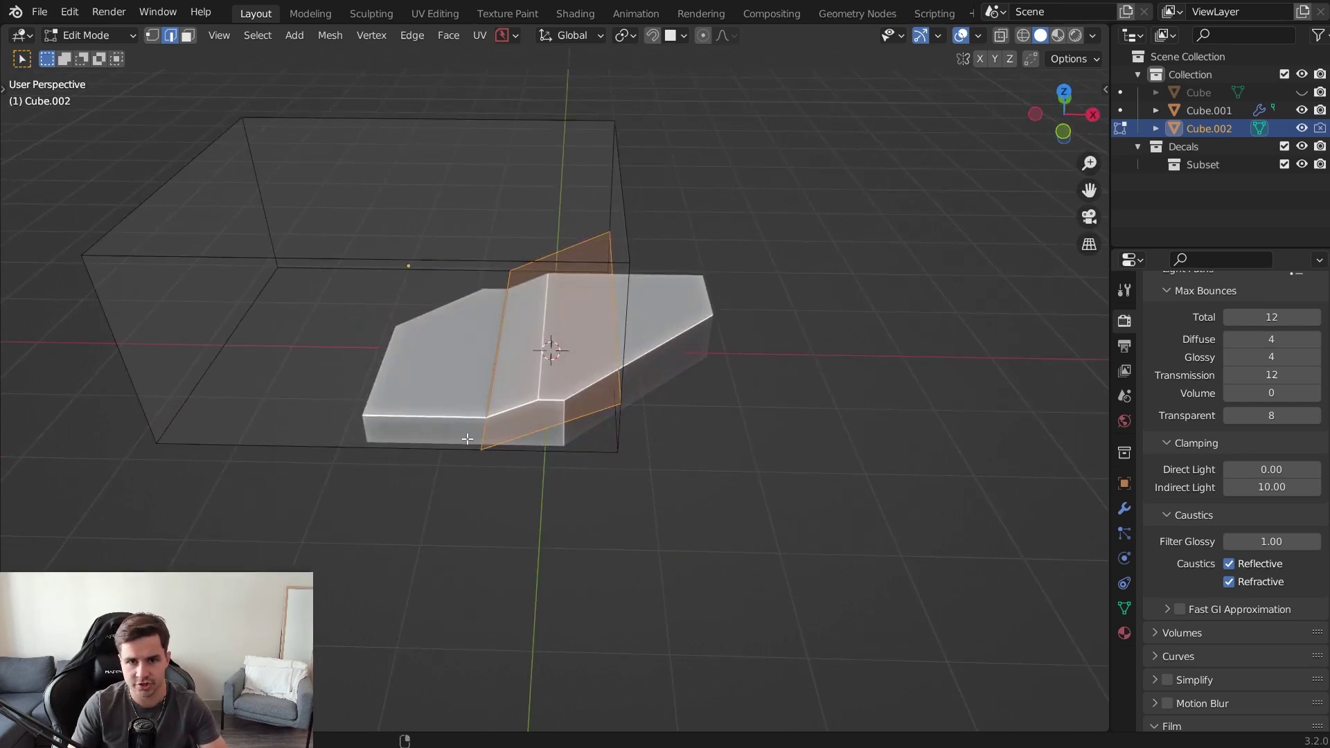
pyautogui.moveTo(485, 415); pyautogui.dragTo(700, 524, button='middle')
pyautogui.press('Tab')
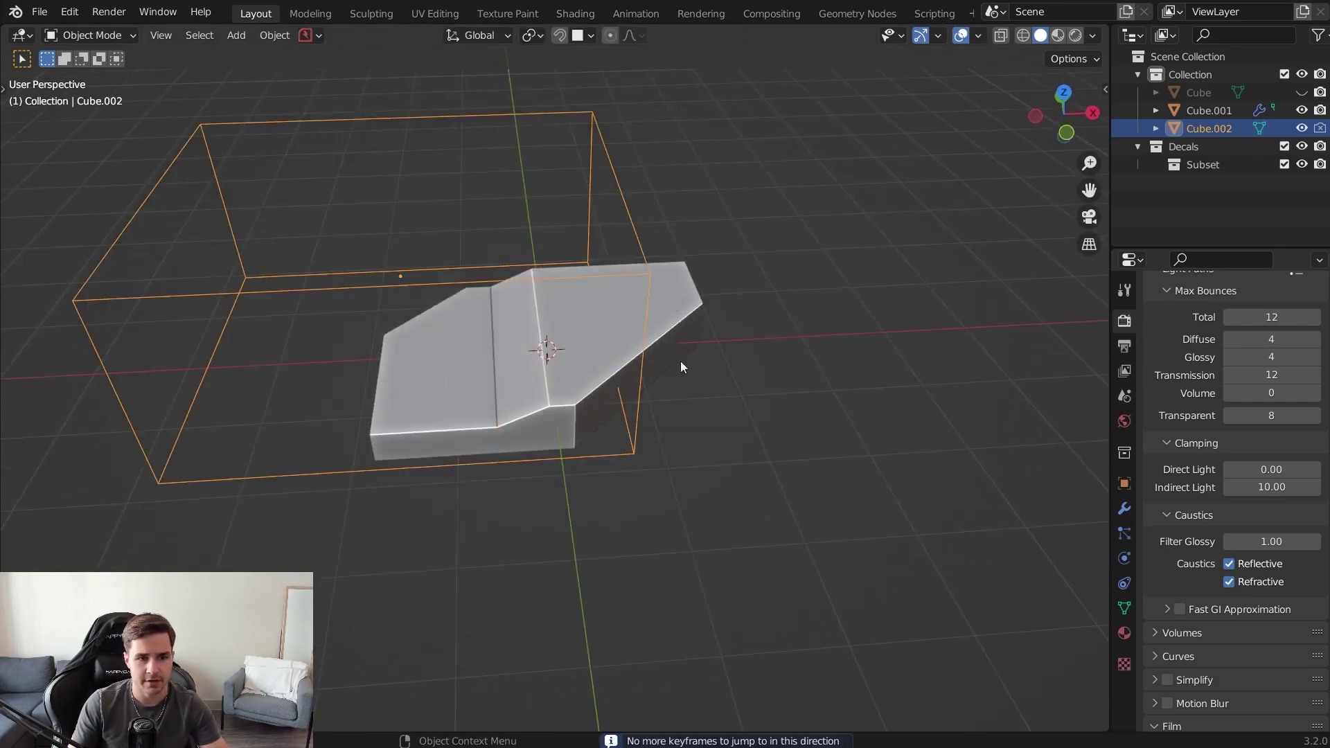
pyautogui.press('Up')
pyautogui.moveTo(687, 446); pyautogui.dragTo(708, 302, button='middle')
pyautogui.press('Tab')
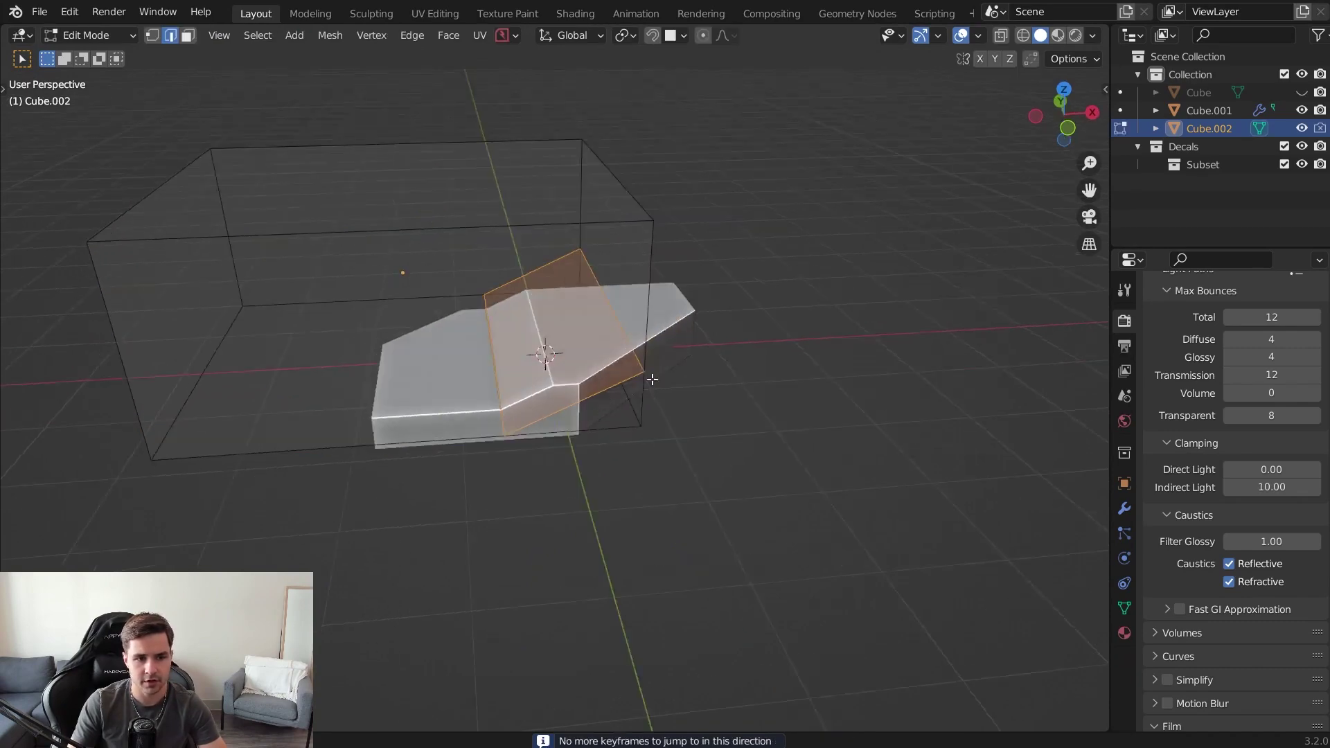
# - Try moving the cutter's sloped bevel face to shift the slope in the slab
pyautogui.scroll(3, 665, 374)
pyautogui.moveTo(637, 371); pyautogui.dragTo(471, 398, button='middle')
pyautogui.scroll(3, 607, 396)
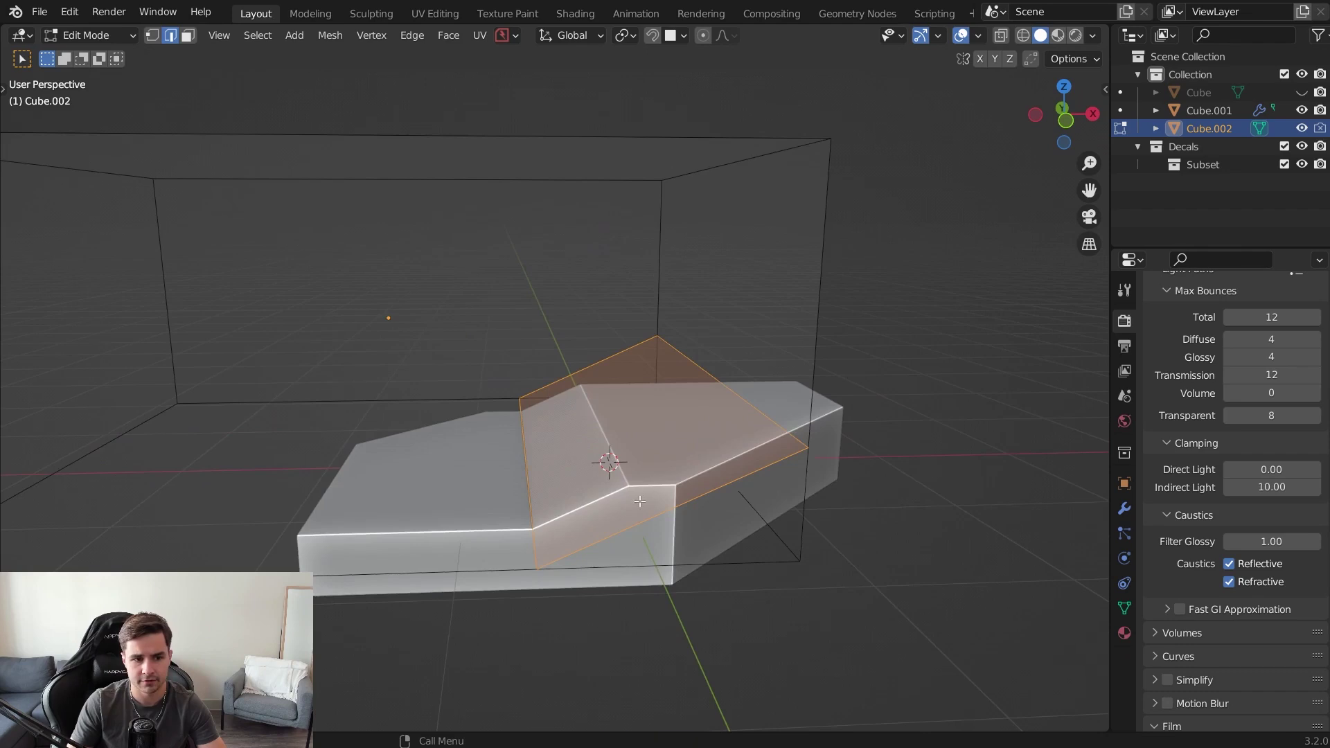
pyautogui.moveTo(607, 396); pyautogui.dragTo(764, 418, button='middle')
pyautogui.press('g')
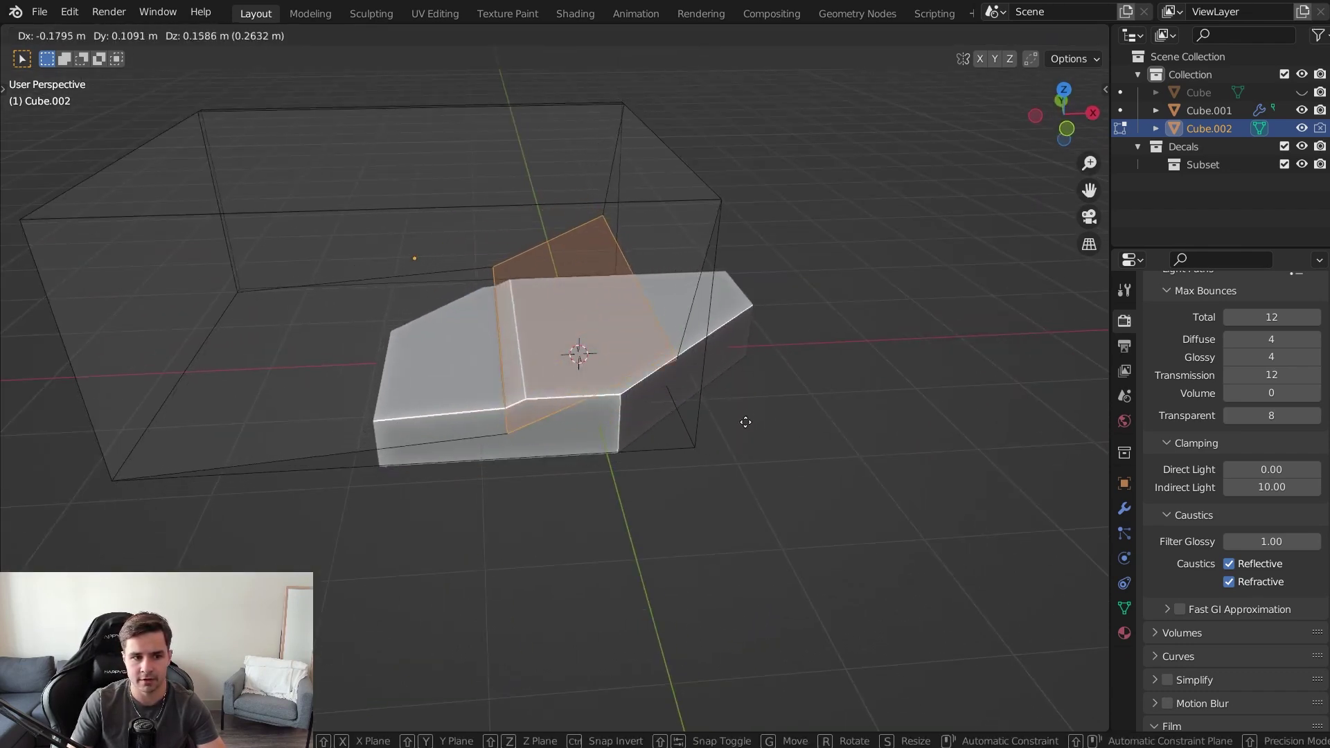
pyautogui.click(759, 413)
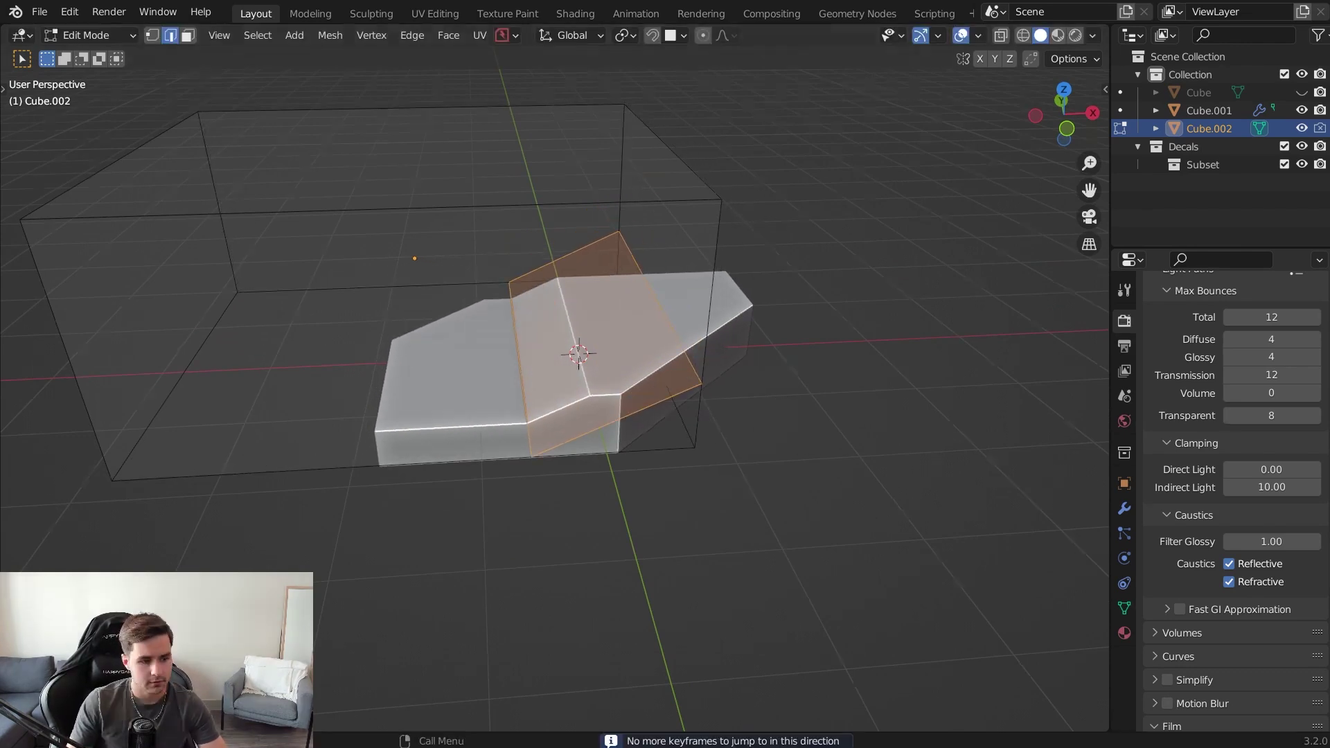
# - Return to Object Mode, hide the boolean cutter and select the slab
pyautogui.moveTo(378, 389); pyautogui.dragTo(628, 474, button='middle')
pyautogui.press('Tab')
pyautogui.moveTo(674, 378); pyautogui.dragTo(747, 418, button='middle')
pyautogui.scroll(-2, 782, 320)
pyautogui.press('h')
pyautogui.click(539, 376)
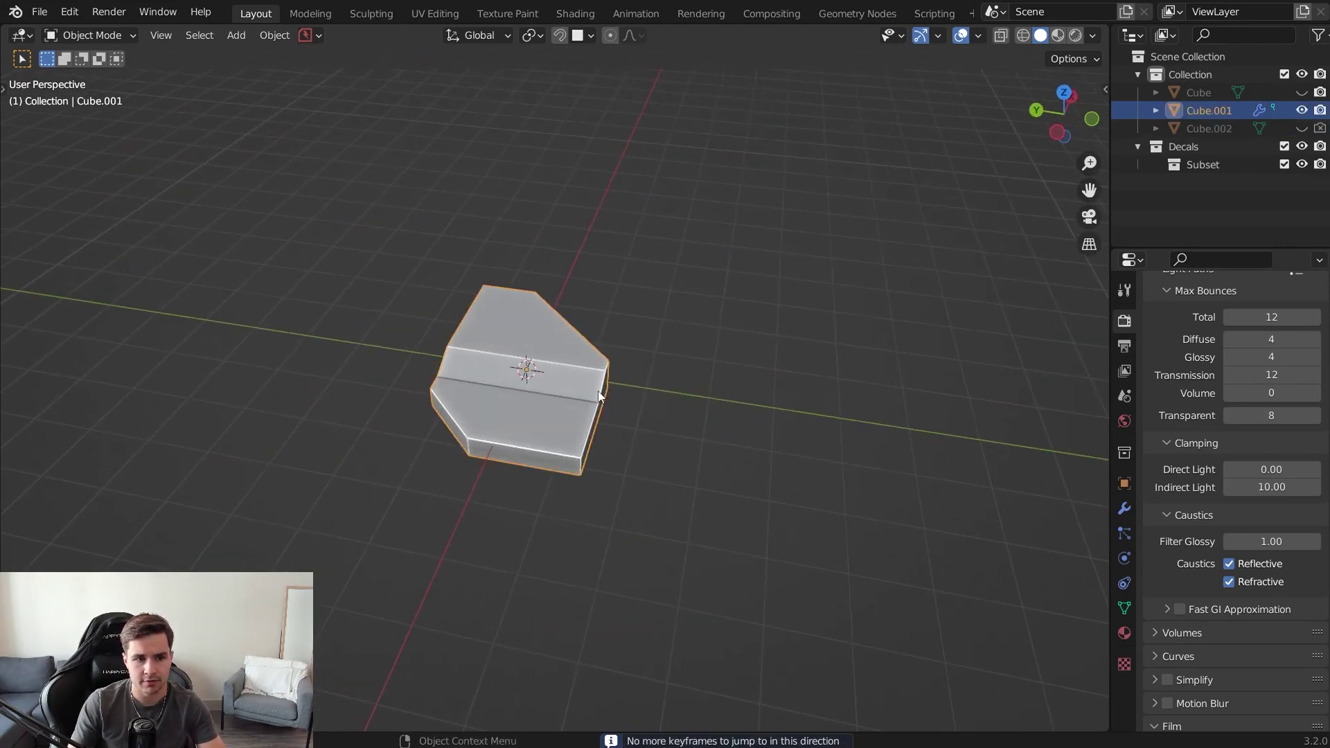
# - Apply the boolean Difference modifier to the slab so the cut becomes part of its mesh
pyautogui.click(1123, 509)
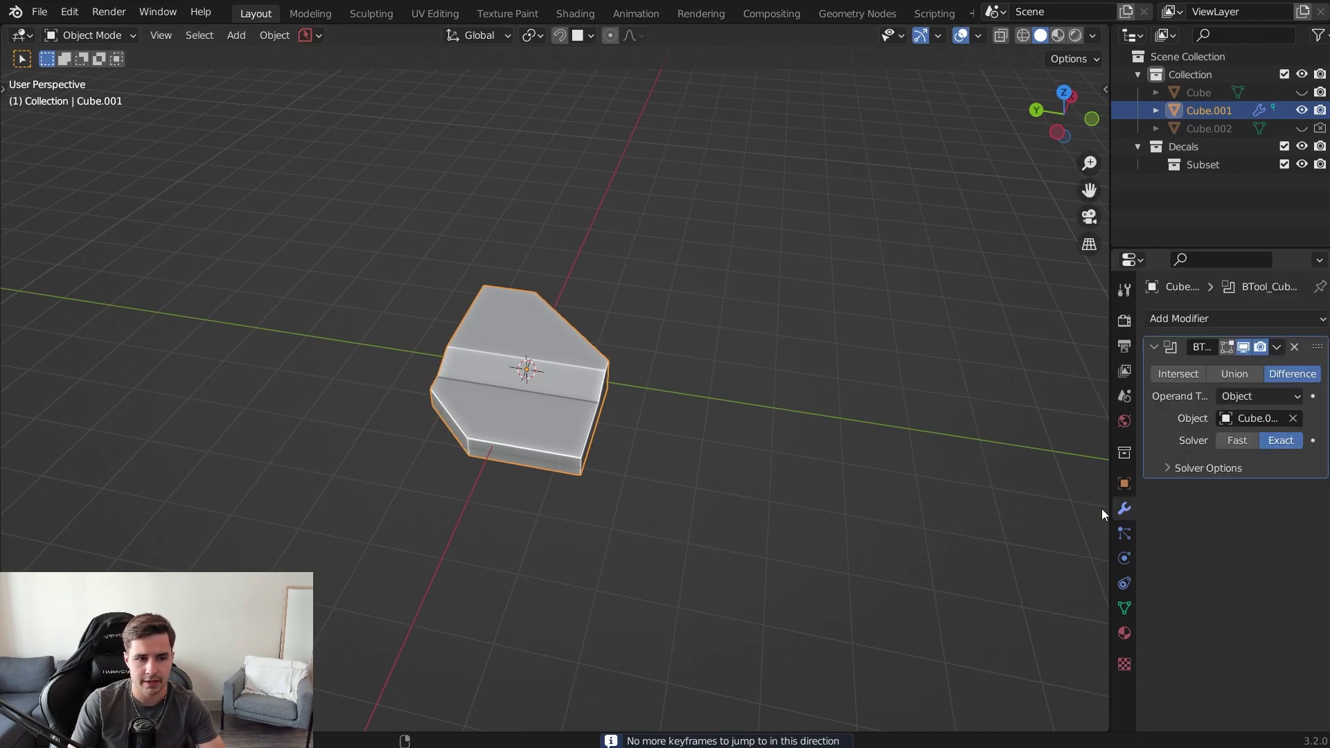
pyautogui.moveTo(762, 478); pyautogui.dragTo(602, 473, button='middle')
pyautogui.scroll(3, 602, 465)
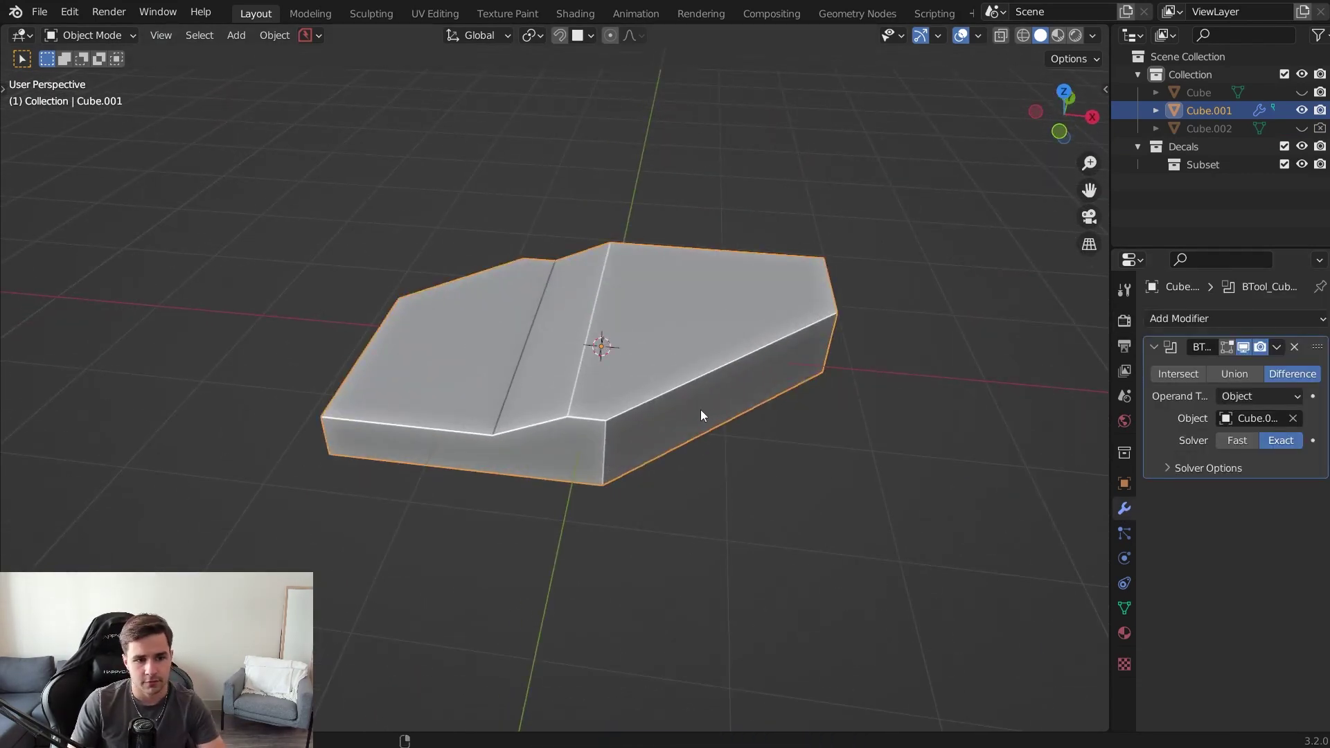
pyautogui.moveTo(894, 325); pyautogui.dragTo(748, 297, button='middle')
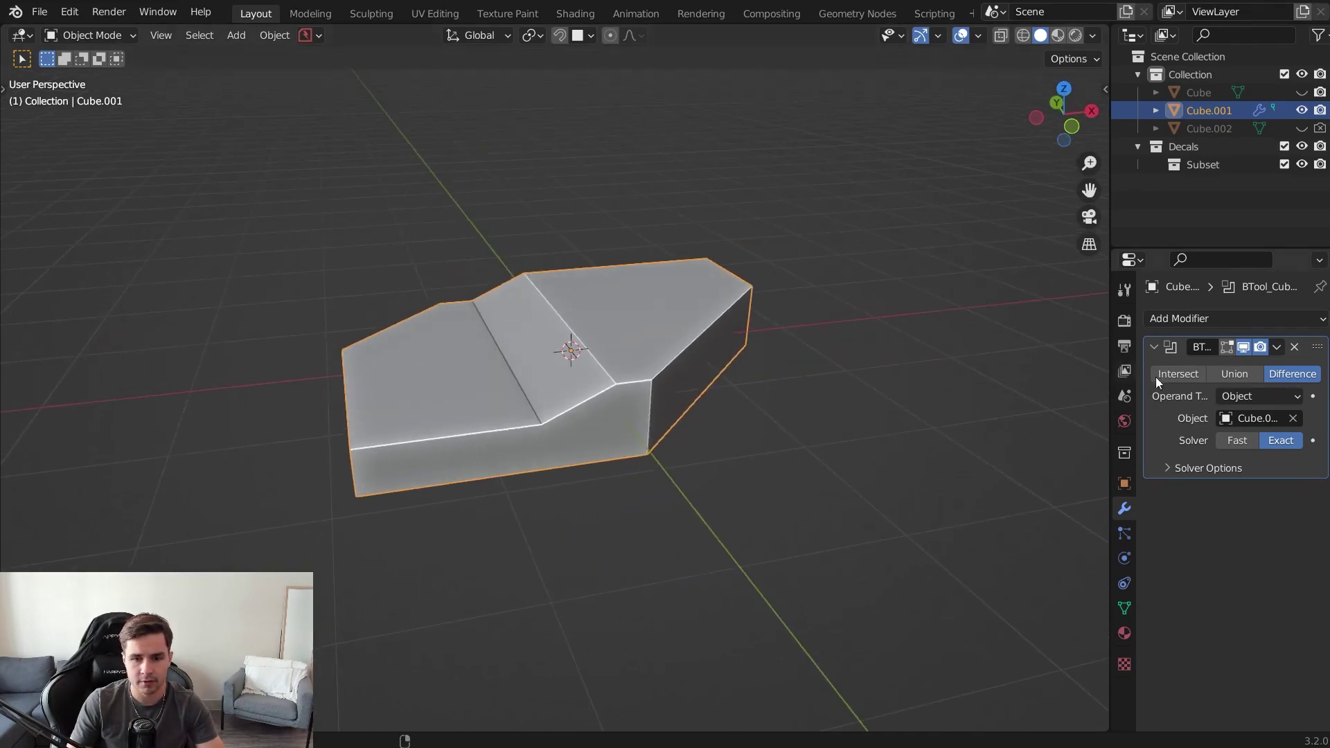
pyautogui.click(1244, 348)
pyautogui.click(1243, 349)
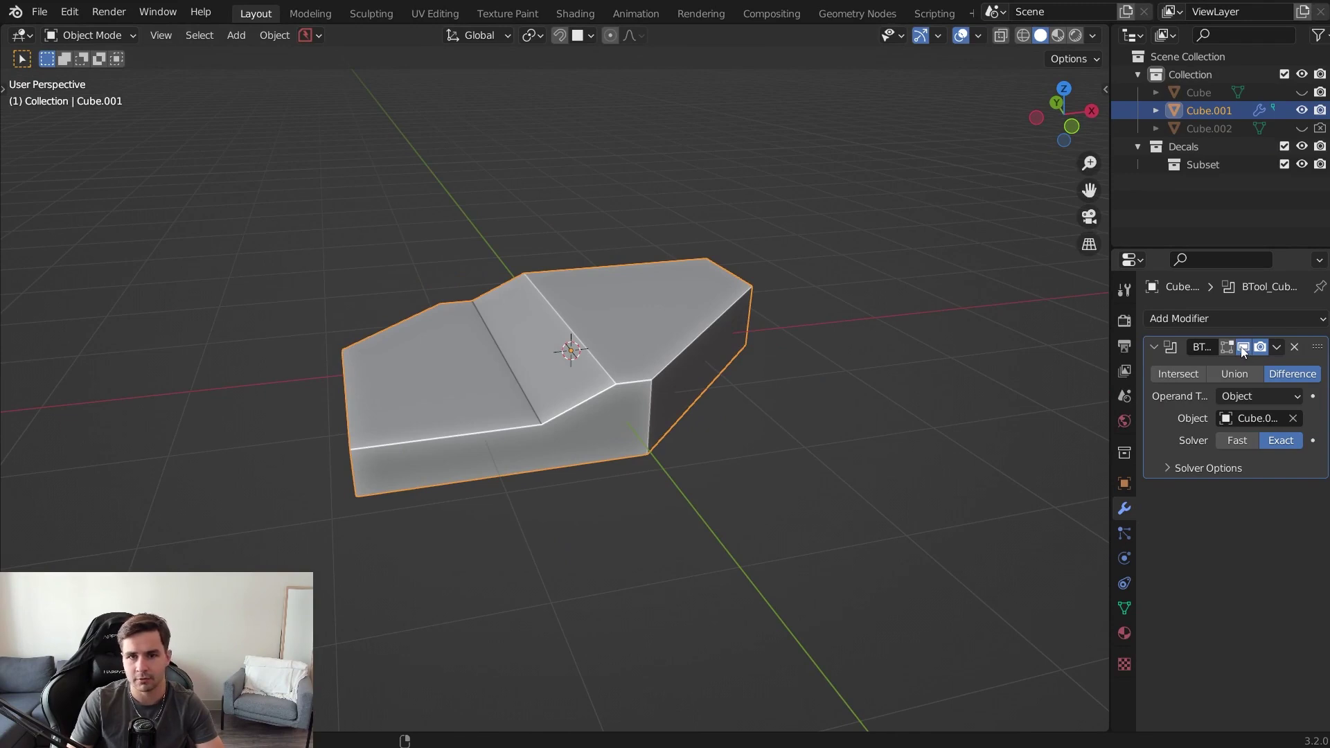
pyautogui.click(1277, 347)
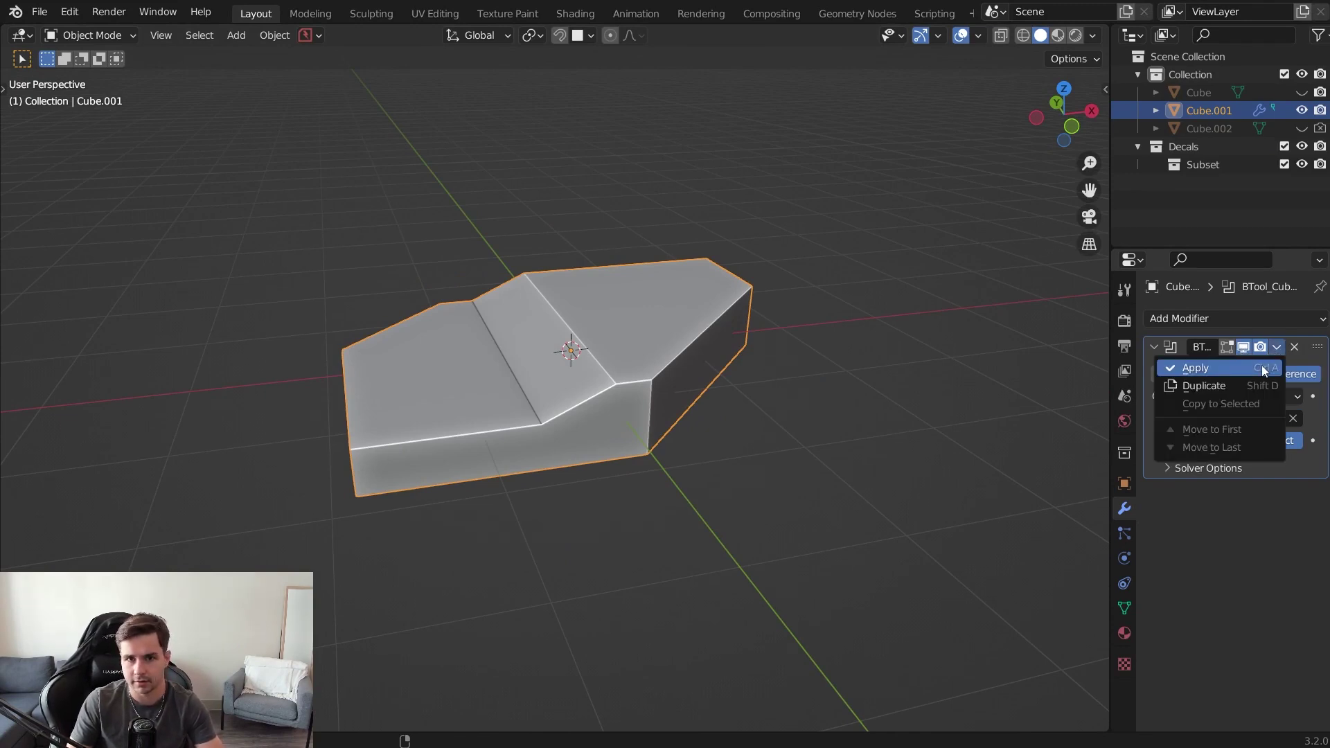
pyautogui.click(1261, 365)
# - Enter Edit Mode on the slab and clear the selection left over on its faces
pyautogui.moveTo(817, 346); pyautogui.dragTo(685, 322, button='middle')
pyautogui.press('Tab')
pyautogui.moveTo(617, 360); pyautogui.dragTo(492, 353, button='middle')
pyautogui.moveTo(380, 342); pyautogui.dragTo(646, 445, button='middle')
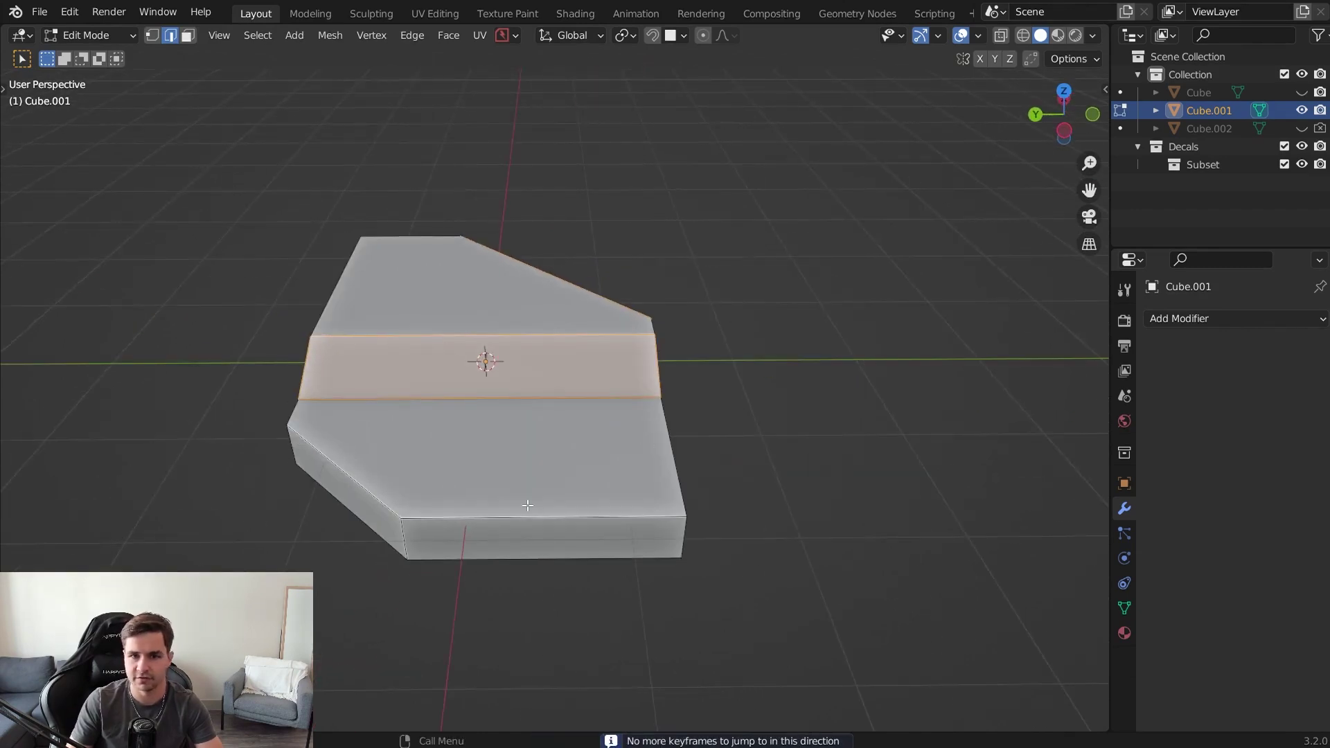
pyautogui.moveTo(760, 350); pyautogui.dragTo(585, 370, button='middle')
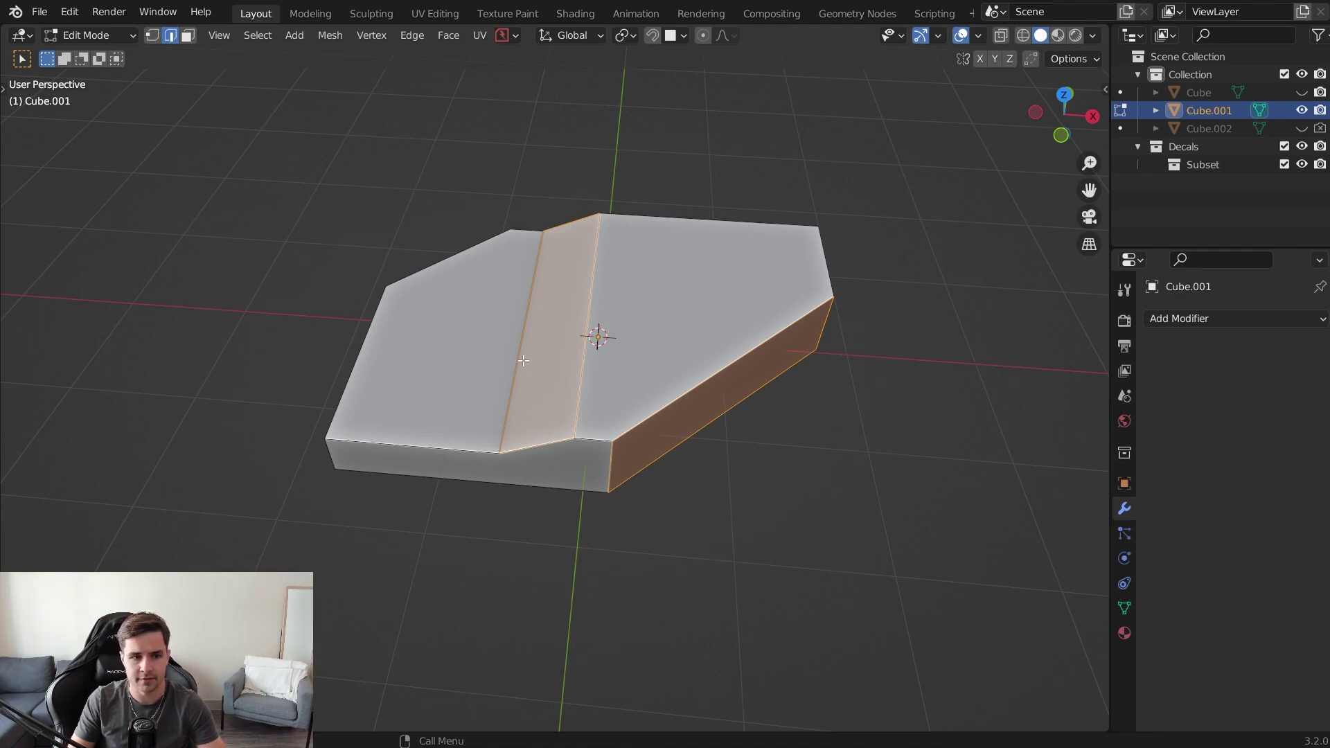
pyautogui.hotkey('alt', 'a')
# - Bevel the lower crease edge of the slab's slope by about 0.08 m with 11 segments
pyautogui.moveTo(525, 363); pyautogui.dragTo(609, 475, button='middle')
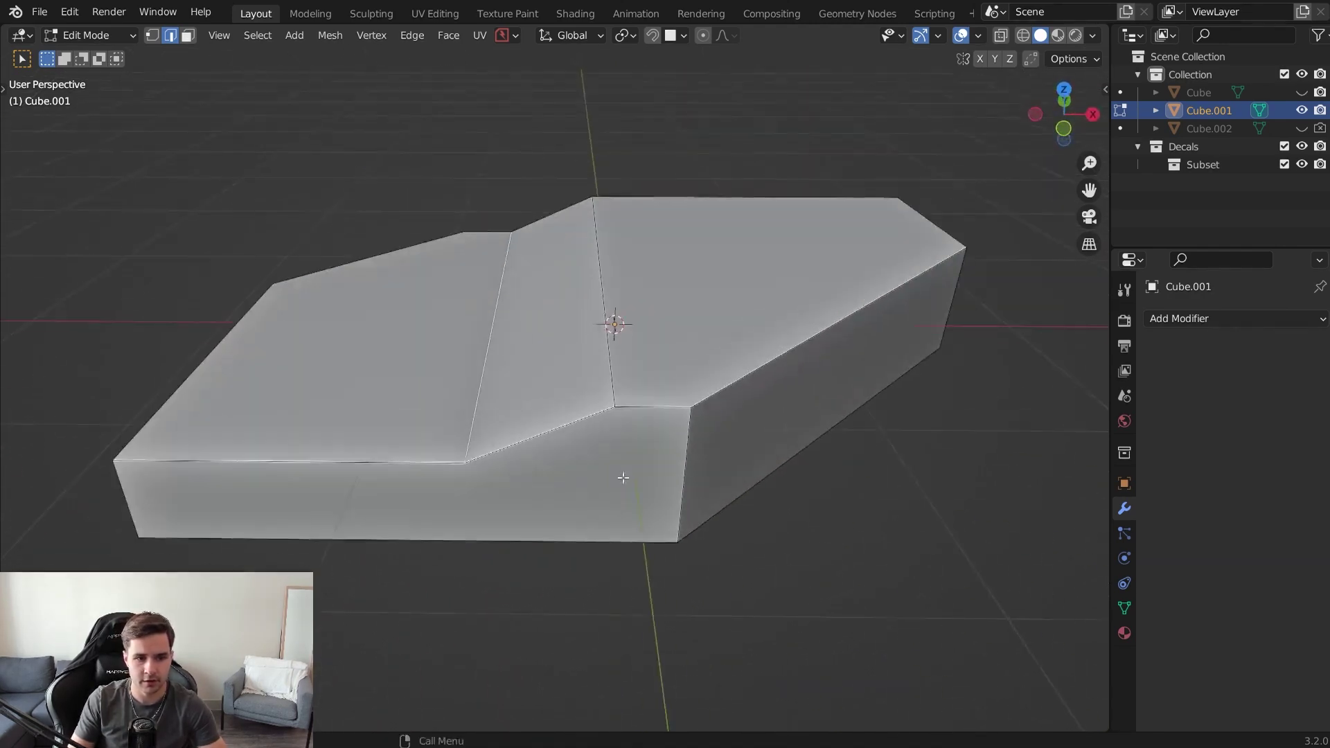
pyautogui.scroll(3, 796, 460)
pyautogui.scroll(-3, 741, 411)
pyautogui.moveTo(741, 411); pyautogui.dragTo(700, 454, button='middle')
pyautogui.hotkey('ctrl', 'b')
pyautogui.scroll(10, 813, 460)
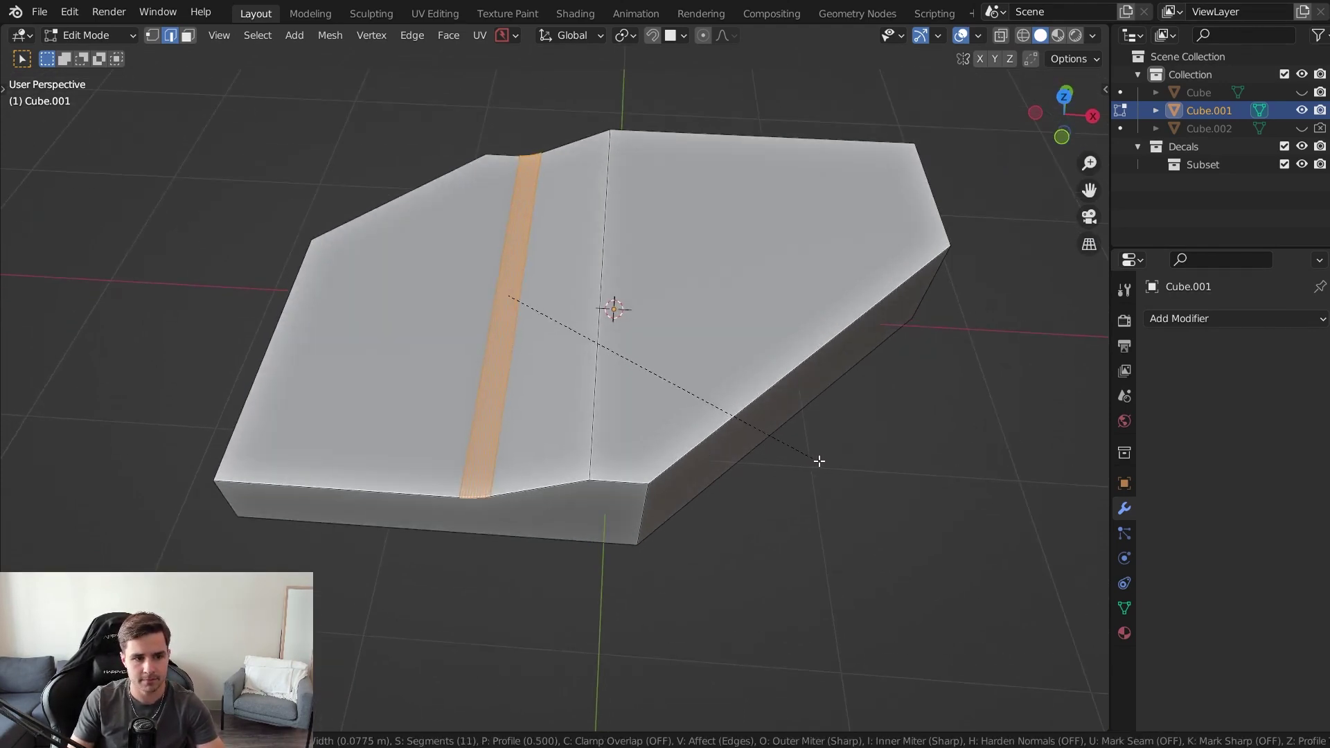
pyautogui.click(857, 455)
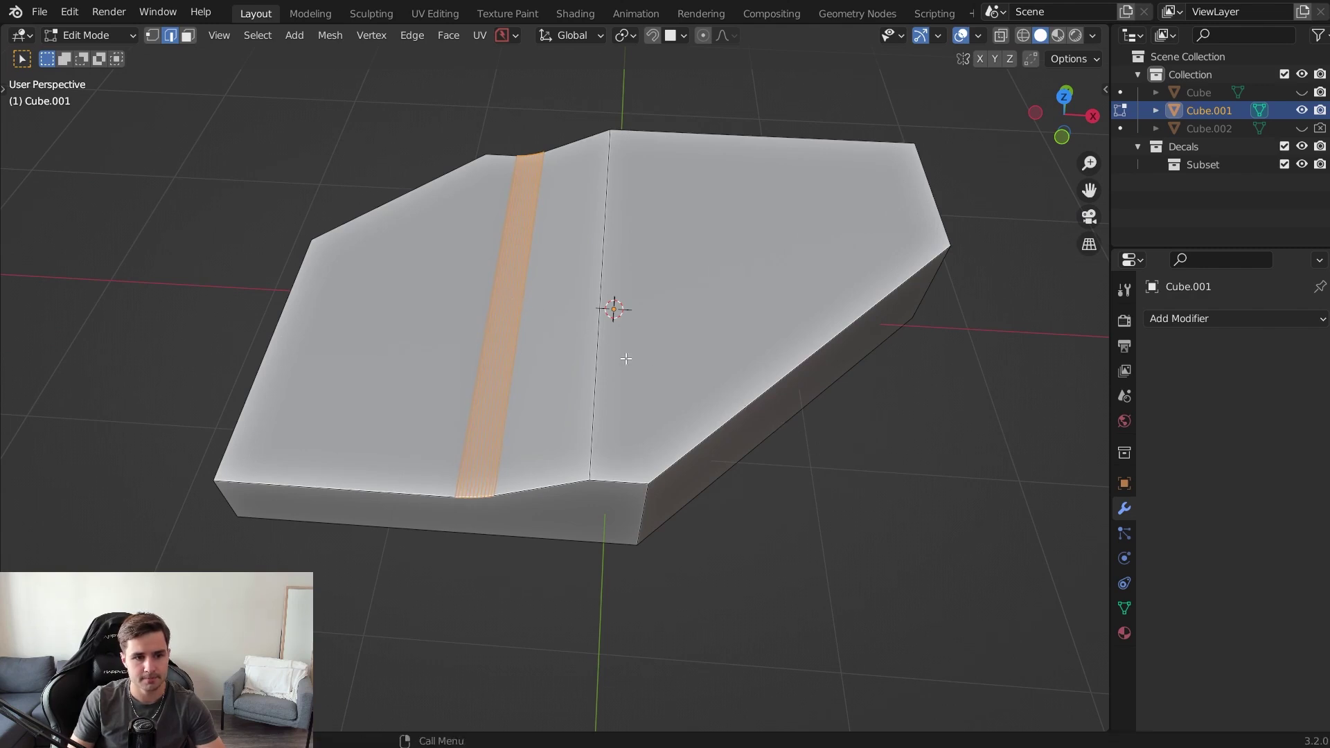
# - Bevel the upper crease edge of the slab's slope with 11 segments
pyautogui.hotkey('alt', 'a')
pyautogui.moveTo(679, 406); pyautogui.dragTo(592, 471, button='middle')
pyautogui.hotkey('ctrl', 'b')
pyautogui.click(813, 413)
# - Round two of the slab's sharp vertical corner edges with 11-segment bevels
pyautogui.click(593, 470)
pyautogui.hotkey('ctrl', 'b')
pyautogui.click(828, 485)
pyautogui.moveTo(831, 484); pyautogui.dragTo(746, 538, button='middle')
pyautogui.click(741, 543)
pyautogui.hotkey('ctrl', 'b')
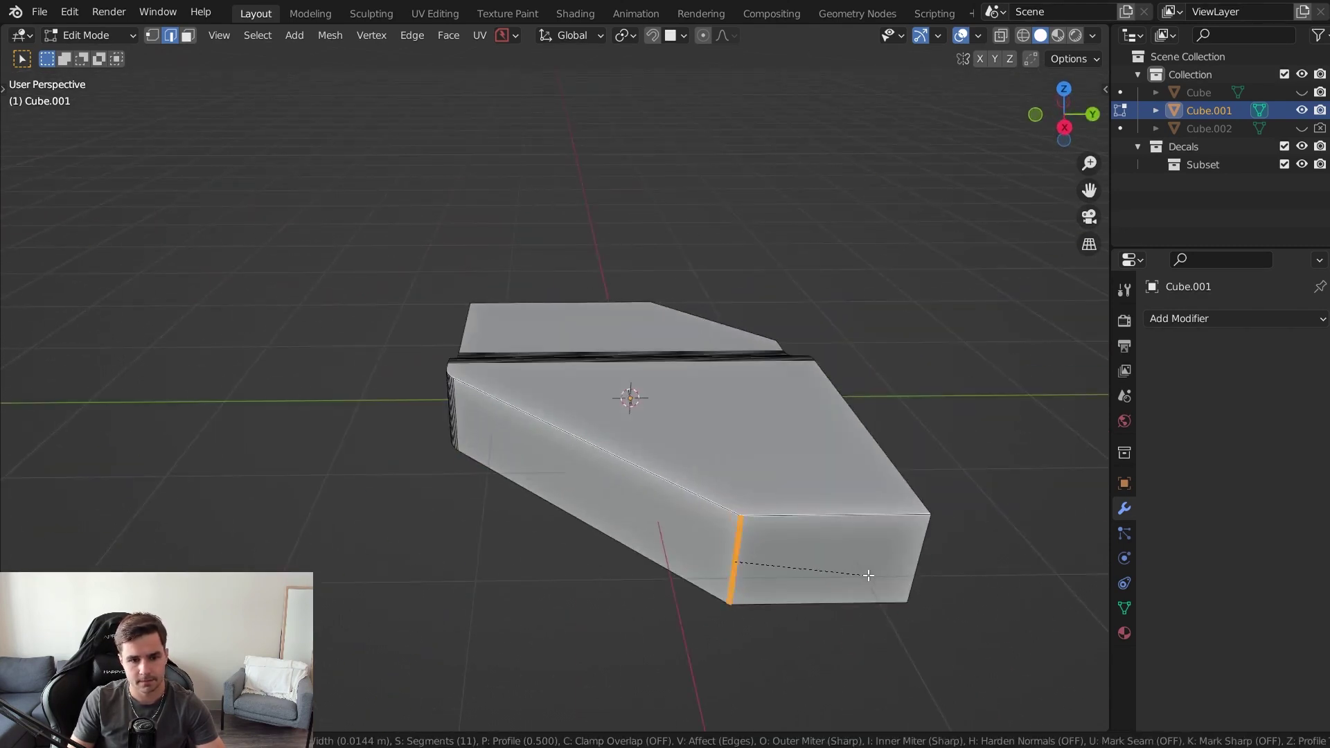
pyautogui.click(883, 576)
# - Round two more vertical corner edges of the slab with 11-segment bevels, the second about 0.08 m wide
pyautogui.moveTo(883, 576); pyautogui.dragTo(736, 547, button='middle')
pyautogui.click(423, 557)
pyautogui.hotkey('ctrl', 'b')
pyautogui.click(614, 558)
pyautogui.moveTo(615, 558); pyautogui.dragTo(444, 506, button='middle')
pyautogui.click(430, 499)
pyautogui.hotkey('ctrl', 'b')
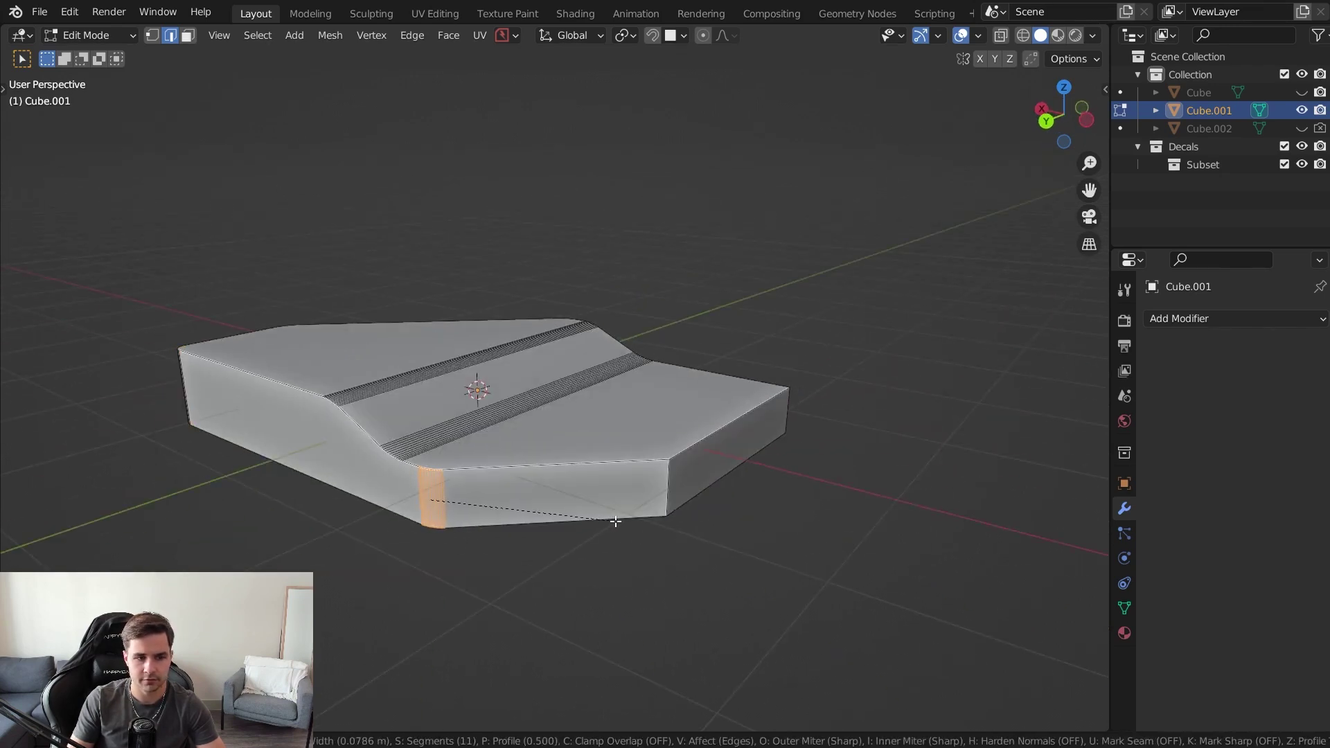
pyautogui.click(614, 525)
# - Bevel the remaining sharp vertical corner edges of the slab with 11 segments and return to Object Mode
pyautogui.click(764, 486)
pyautogui.moveTo(765, 485); pyautogui.dragTo(693, 526, button='middle')
pyautogui.click(462, 544)
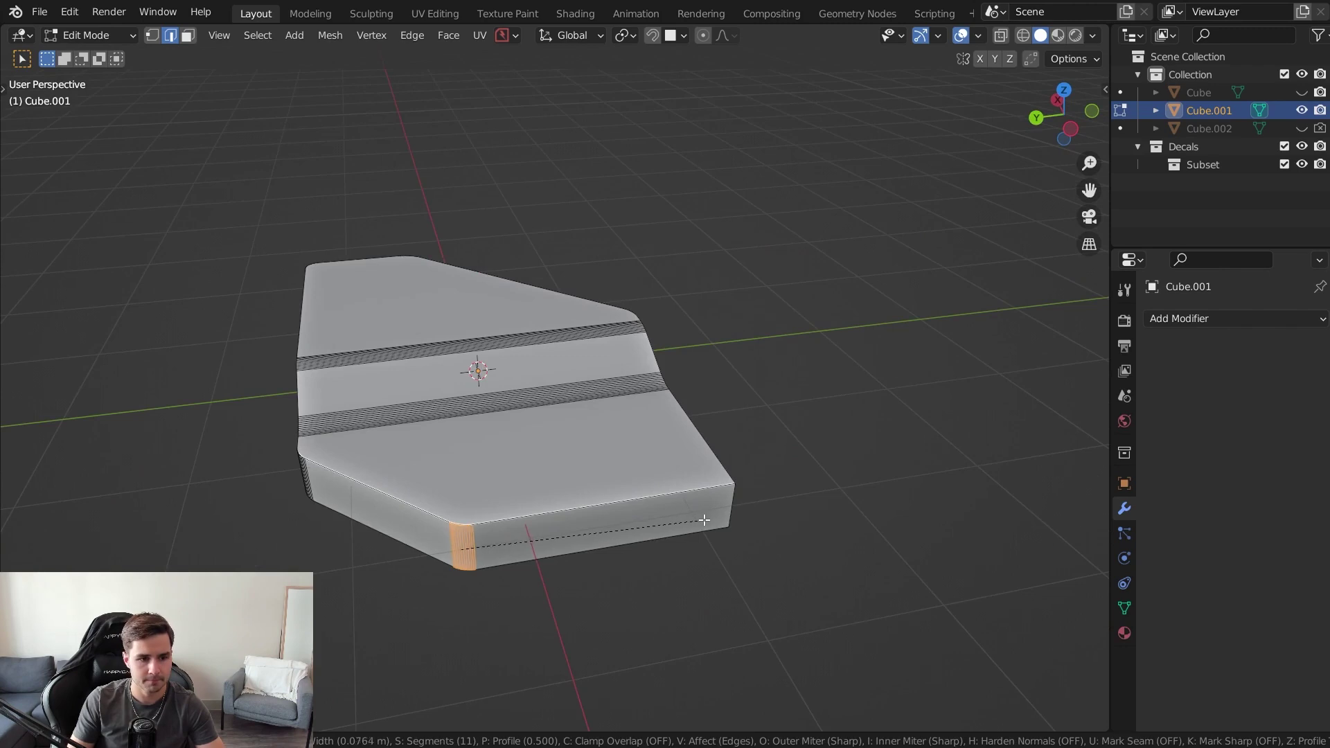
pyautogui.moveTo(463, 543); pyautogui.dragTo(626, 511, button='middle')
pyautogui.click(547, 559)
pyautogui.hotkey('ctrl', 'b')
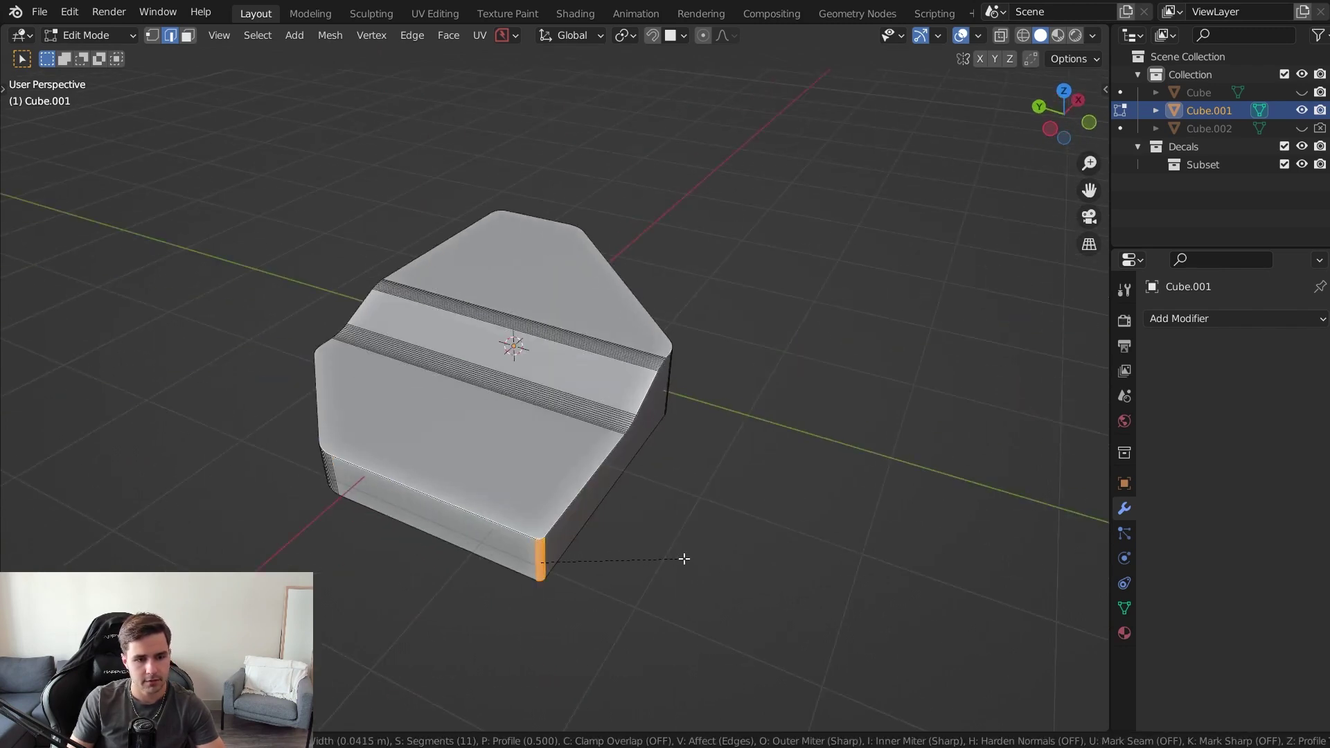
pyautogui.click(697, 556)
pyautogui.press('Tab')
pyautogui.press('Up')
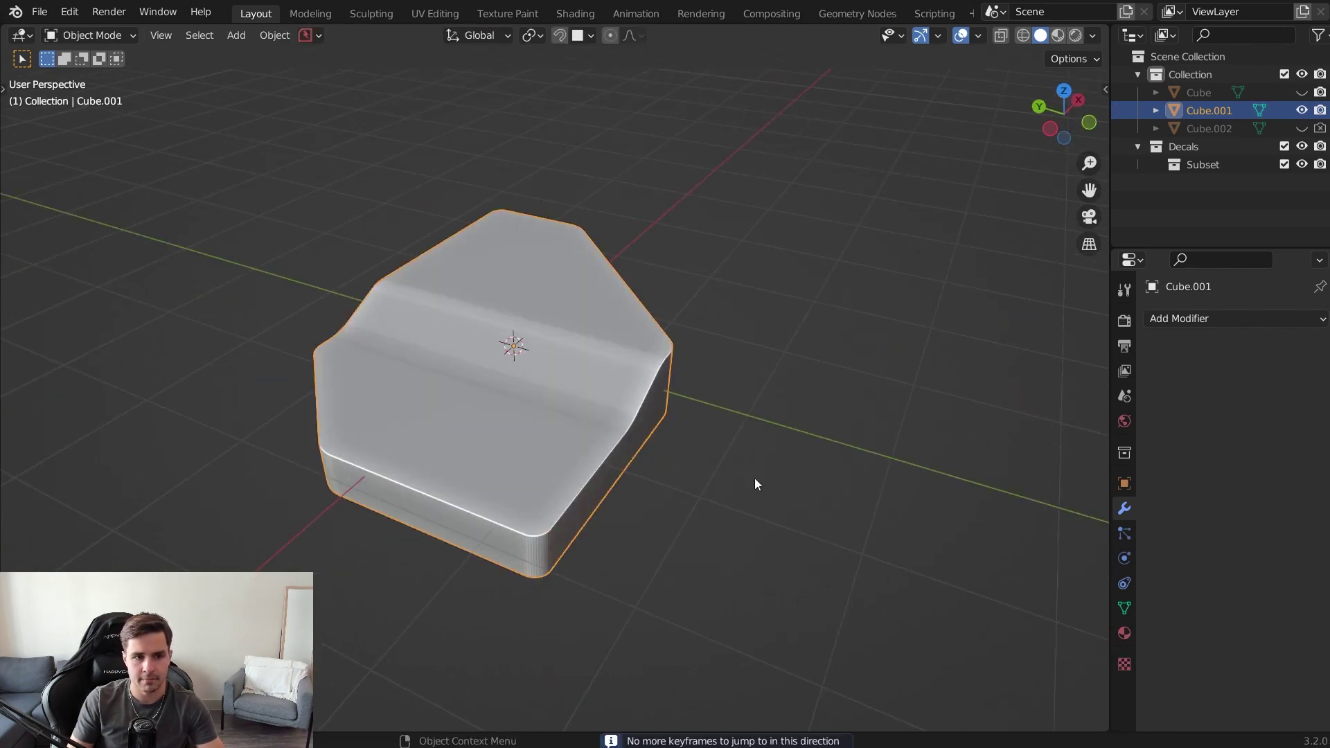
# - Apply Shade Smooth to the beveled slab to remove the faceting on its rounded creases
pyautogui.moveTo(458, 392); pyautogui.dragTo(780, 459, button='middle')
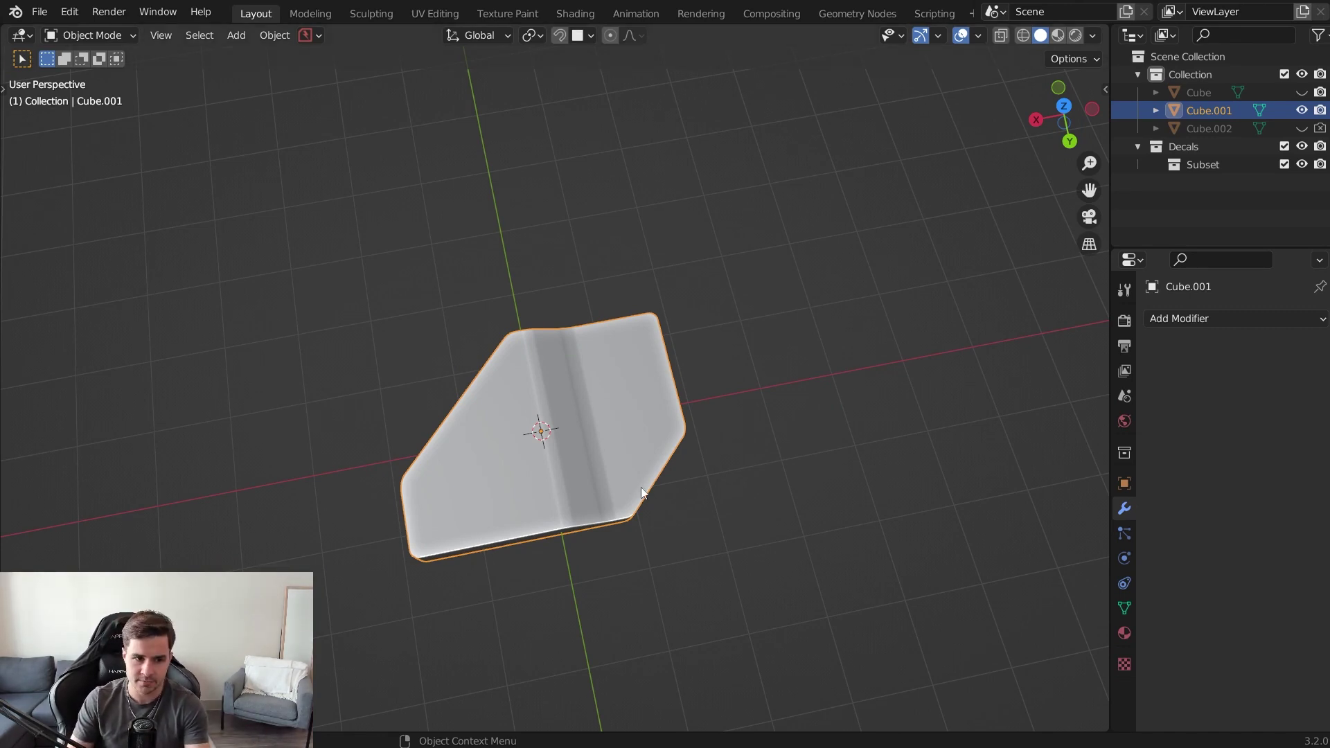
pyautogui.moveTo(694, 468); pyautogui.dragTo(665, 457, button='middle')
pyautogui.scroll(4, 531, 496)
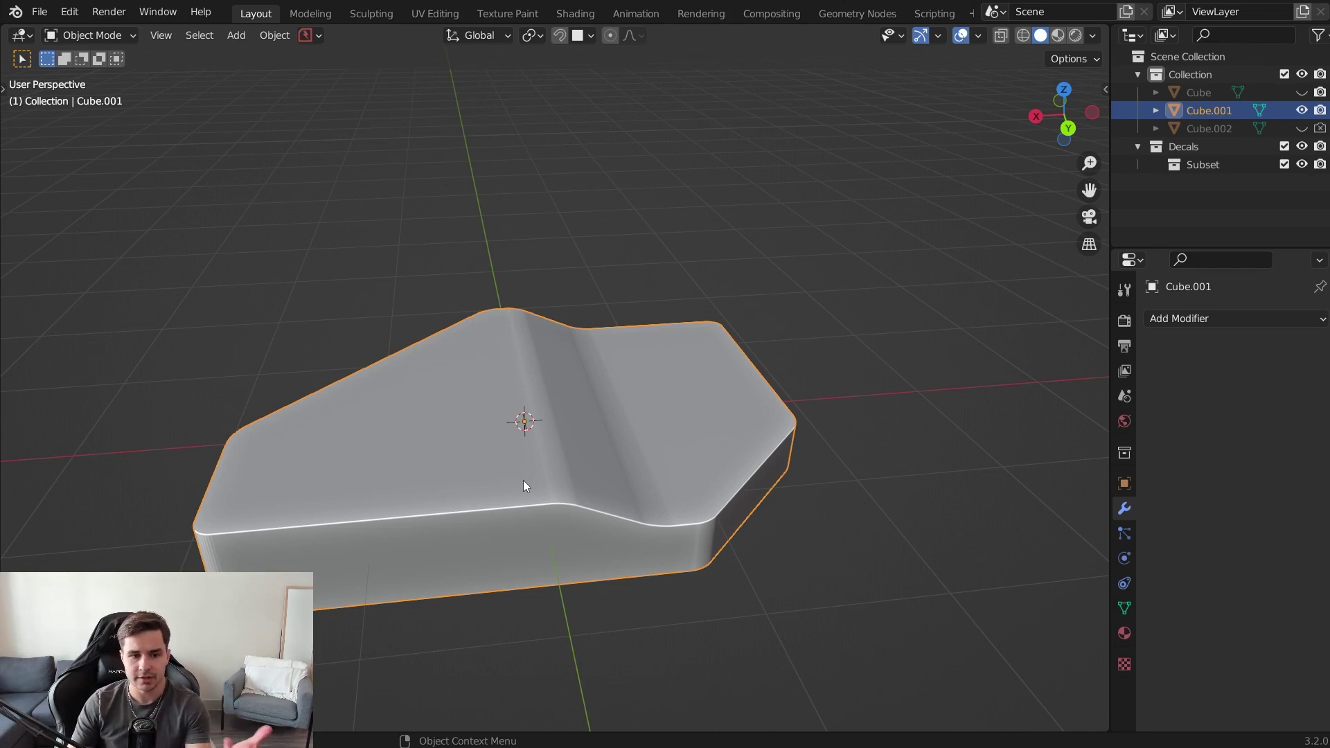
pyautogui.moveTo(704, 497); pyautogui.dragTo(651, 496, button='middle')
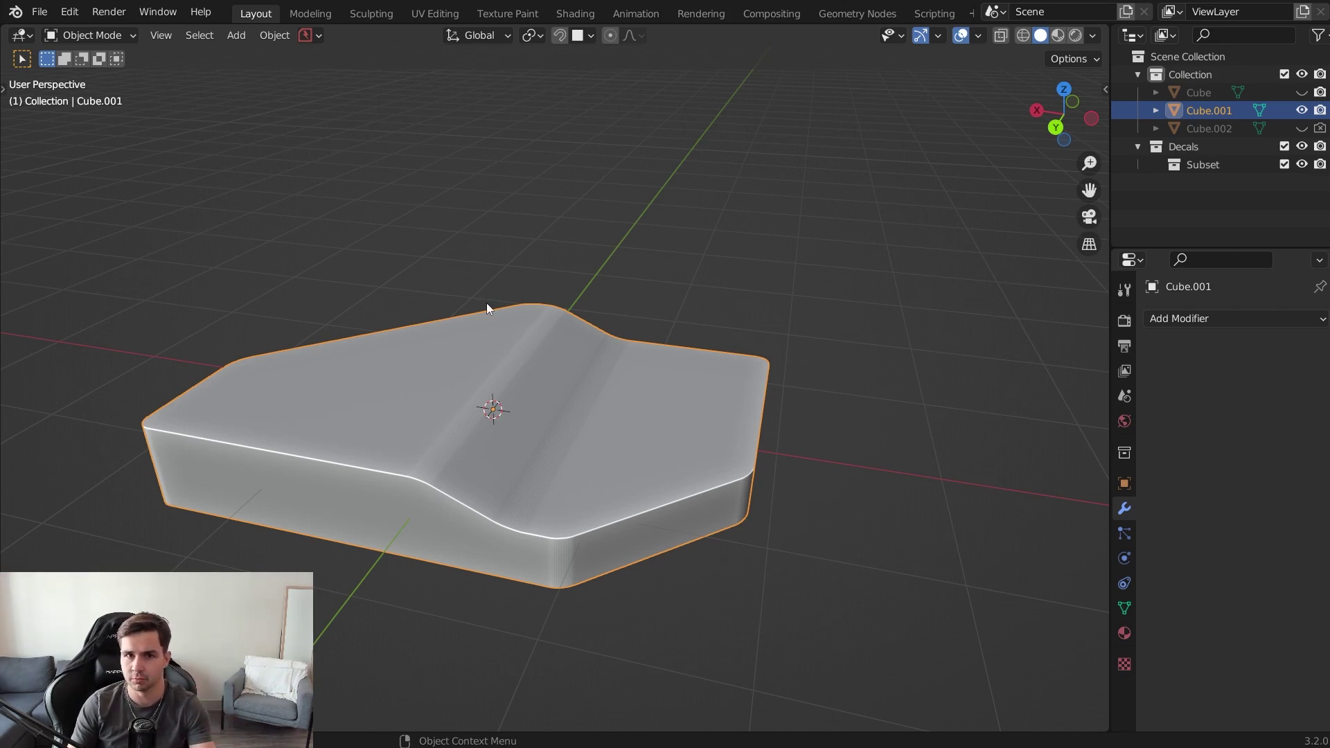
pyautogui.moveTo(486, 302); pyautogui.dragTo(691, 497, button='middle')
pyautogui.scroll(4, 714, 498)
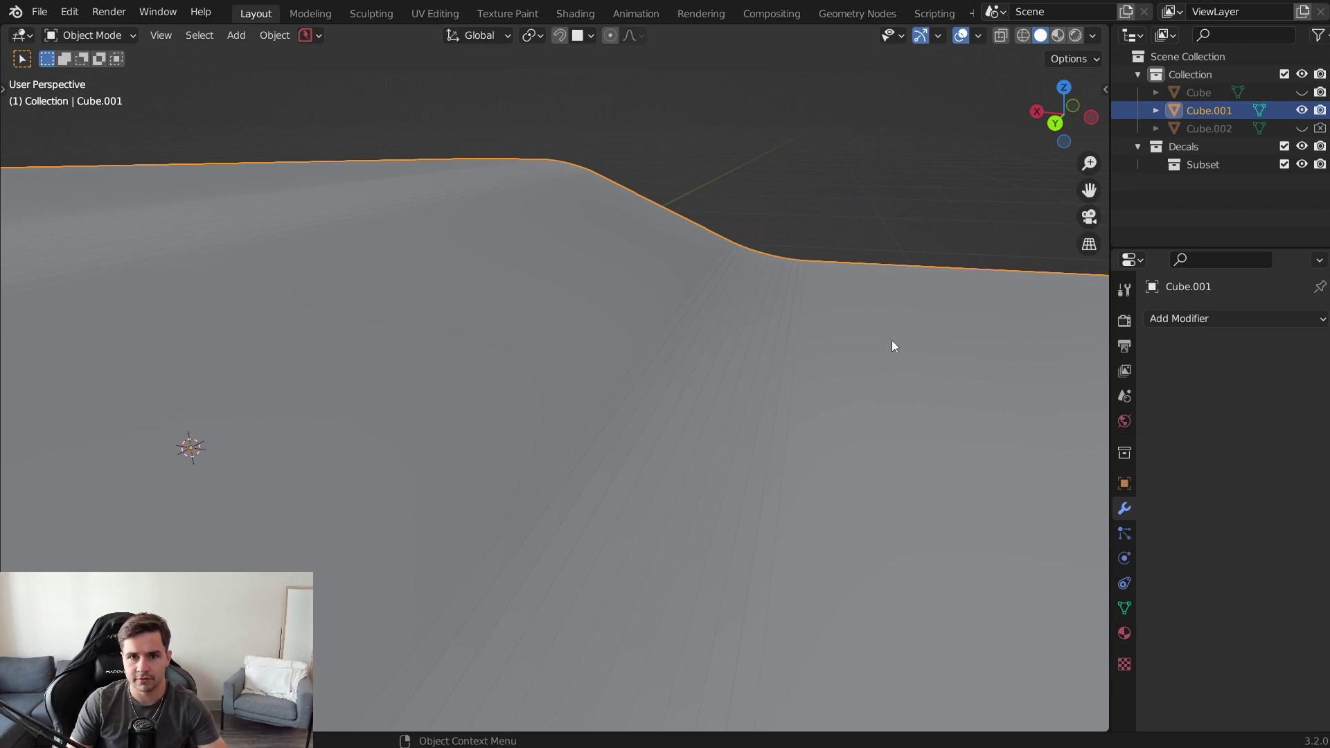
pyautogui.rightClick(851, 290)
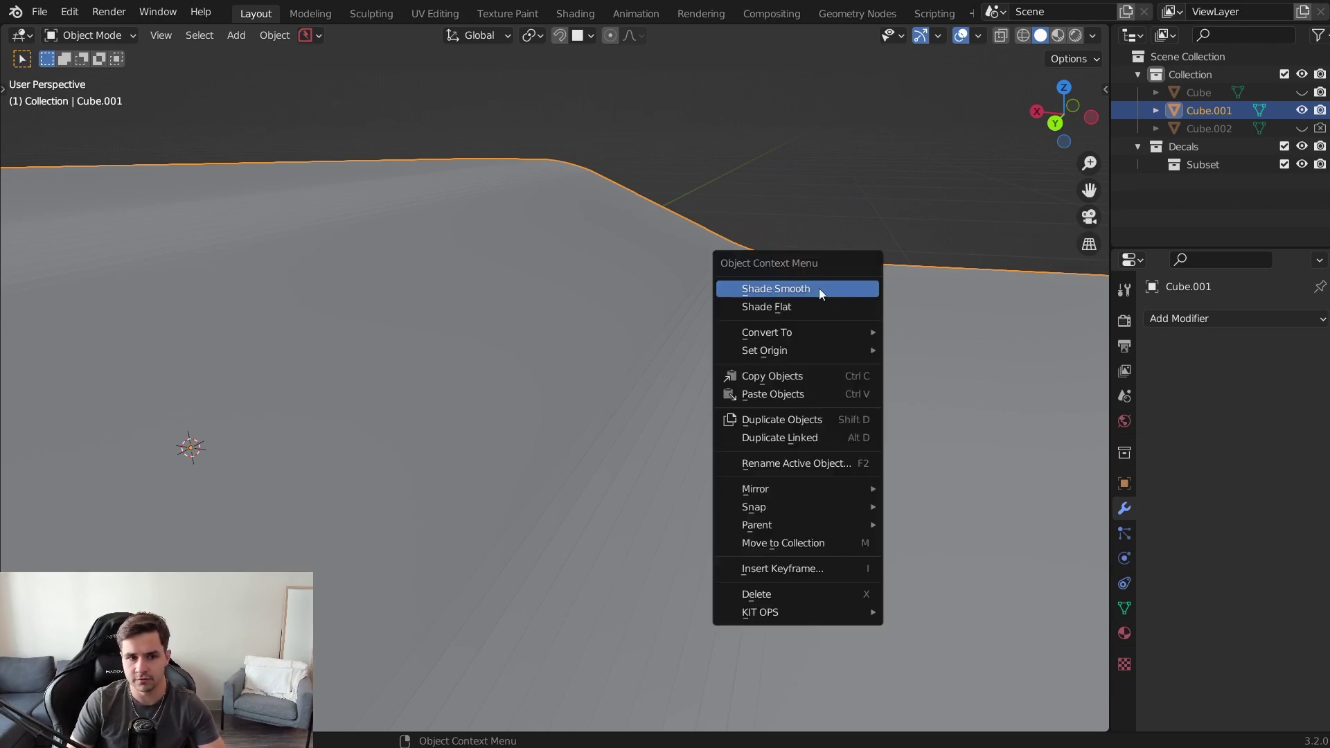
pyautogui.click(819, 288)
pyautogui.scroll(-5, 815, 314)
pyautogui.moveTo(808, 323); pyautogui.dragTo(860, 377, button='middle')
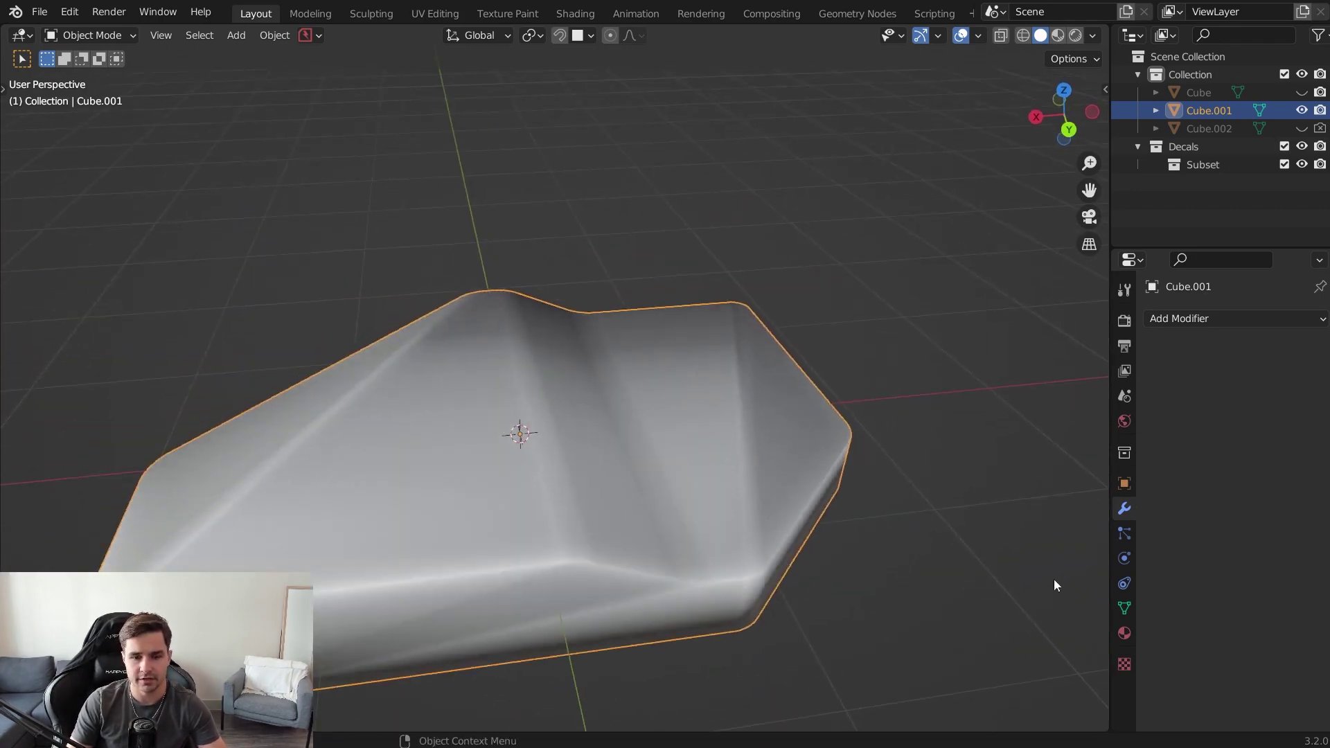
# - Enable Auto Smooth in the slab's mesh normals settings to correct the smooth shading
pyautogui.click(1124, 608)
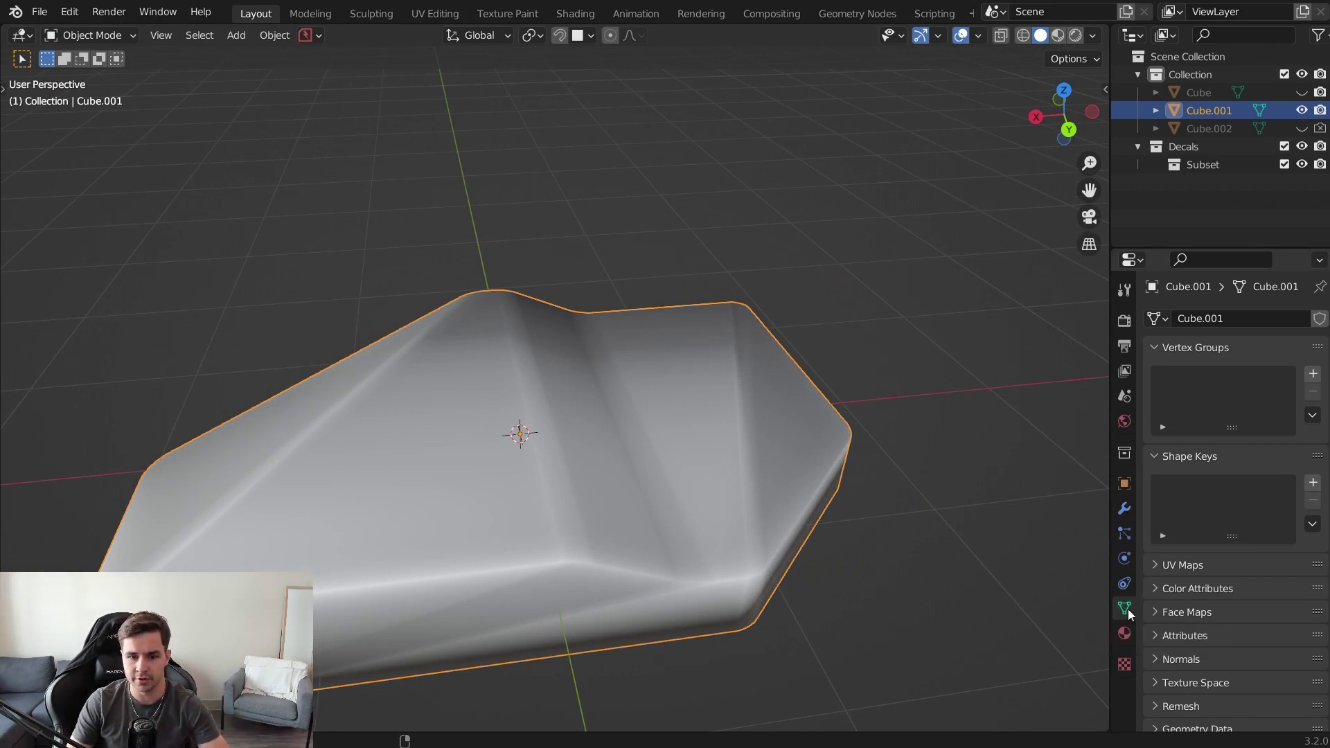
pyautogui.click(1179, 659)
pyautogui.scroll(-3, 1198, 650)
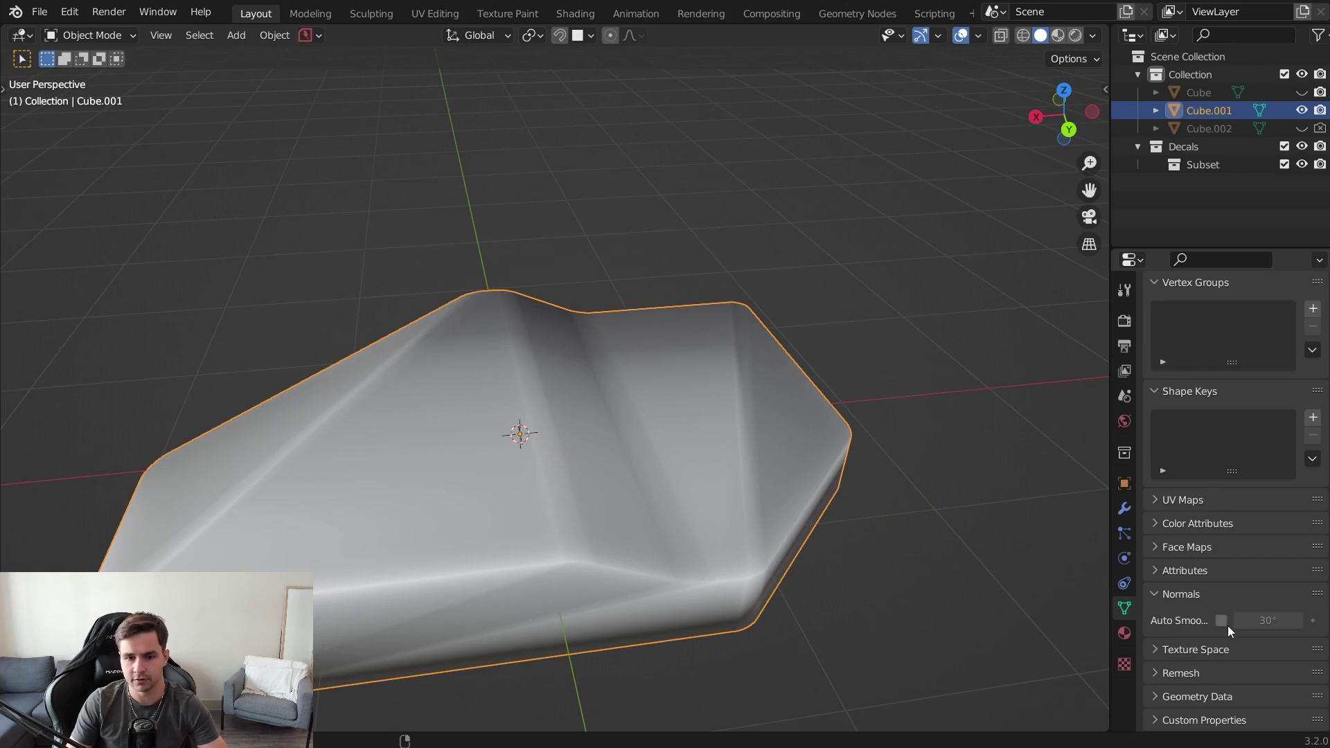
pyautogui.click(1221, 620)
pyautogui.moveTo(914, 434); pyautogui.dragTo(796, 469, button='middle')
pyautogui.scroll(-3, 790, 469)
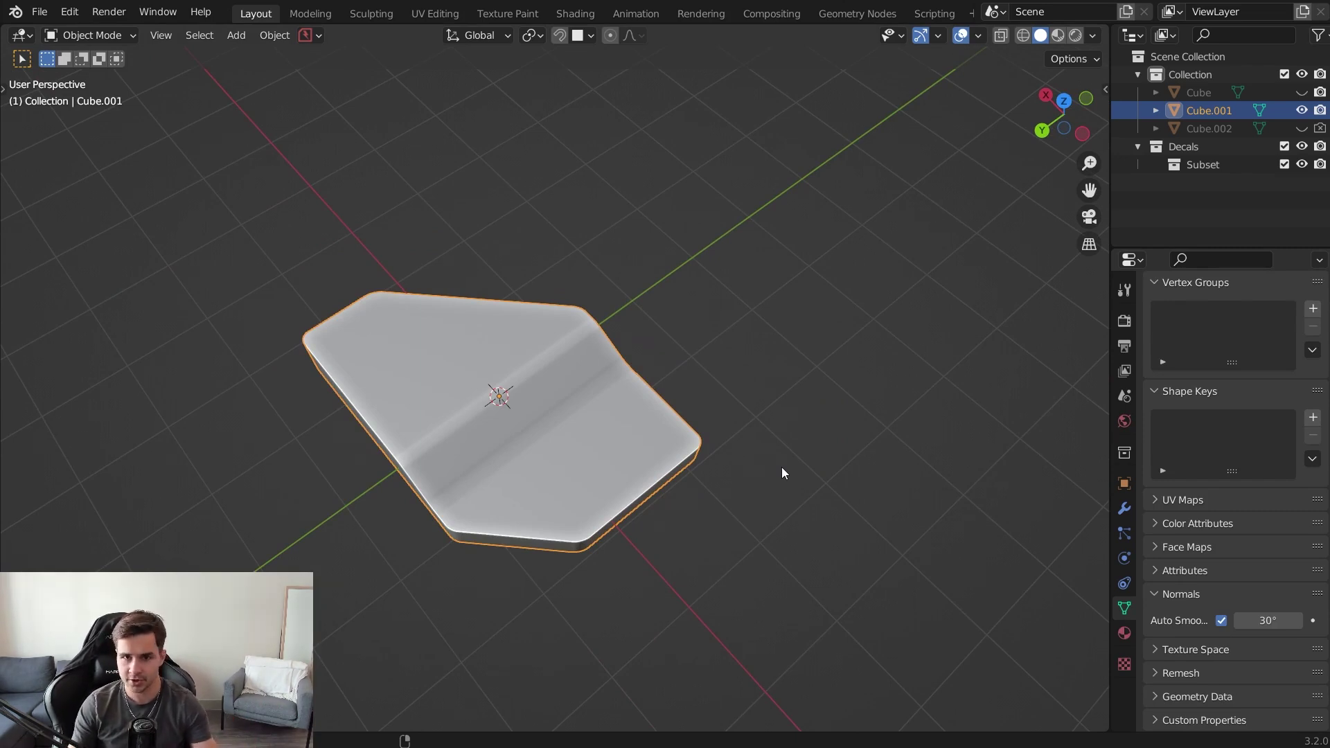
pyautogui.moveTo(781, 467); pyautogui.dragTo(803, 471, button='middle')
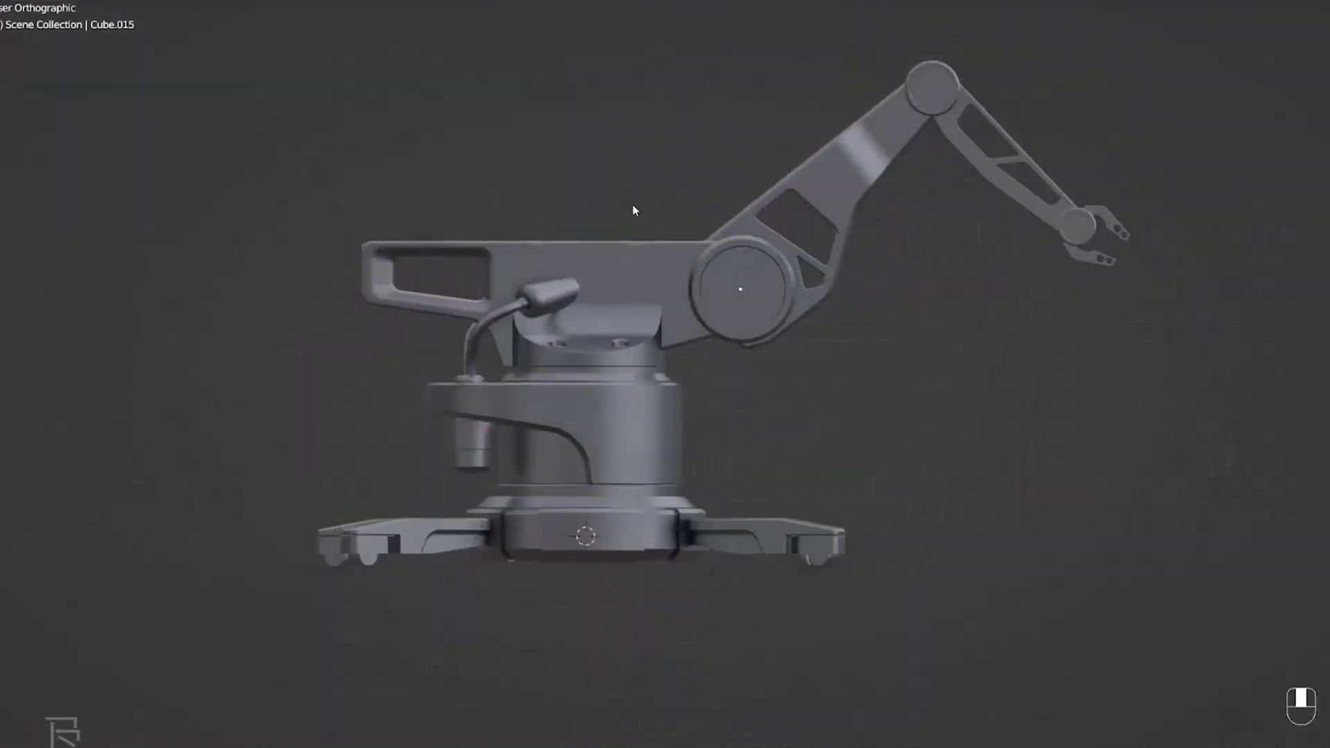
# - View the robot arm model in the orthographic right view and examine its arm and base up close
pyautogui.moveTo(635, 207); pyautogui.dragTo(760, 234, button='middle')
pyautogui.press('KP_5')
pyautogui.press('`')
pyautogui.click(923, 231)
pyautogui.scroll(3, 676, 351)
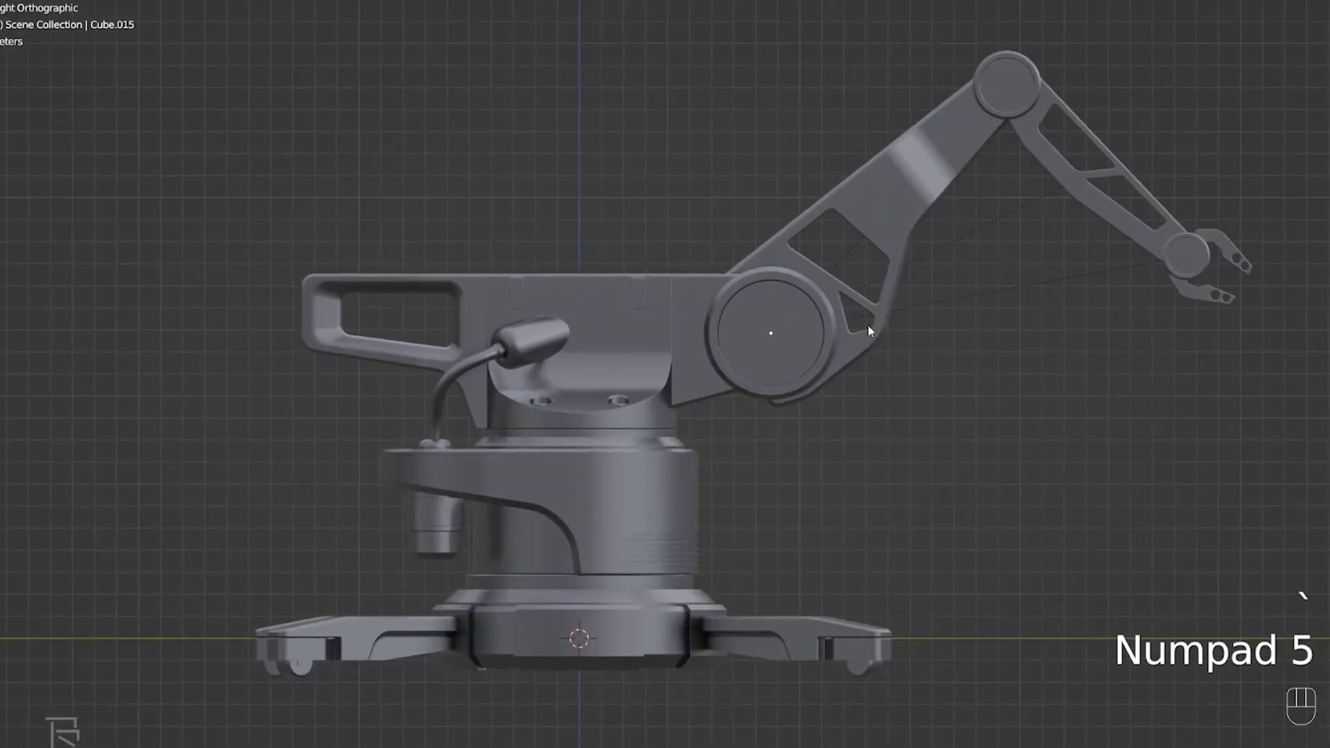
pyautogui.keyDown('shift'); pyautogui.moveTo(861, 416); pyautogui.dragTo(810, 378, button='middle'); pyautogui.keyUp('shift')
pyautogui.scroll(3, 803, 402)
pyautogui.keyDown('shift'); pyautogui.moveTo(603, 371); pyautogui.dragTo(743, 395, button='middle'); pyautogui.keyUp('shift')
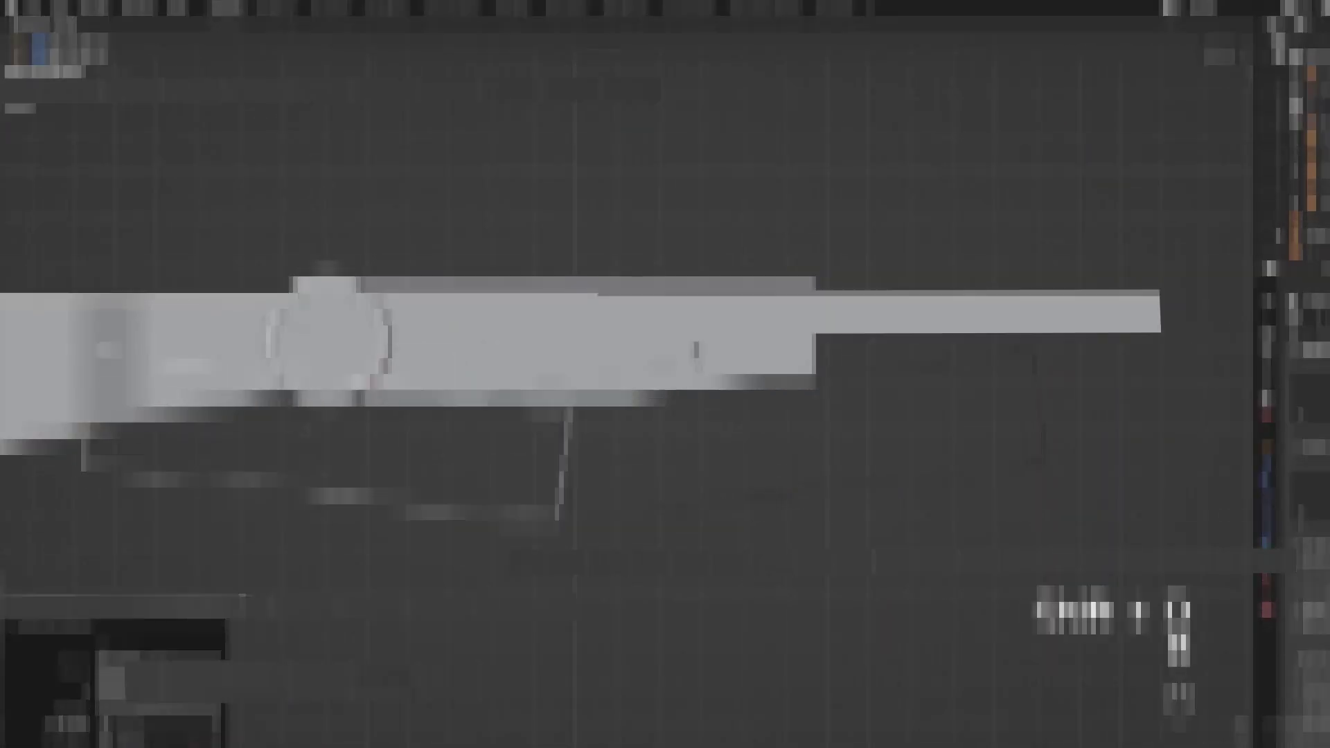